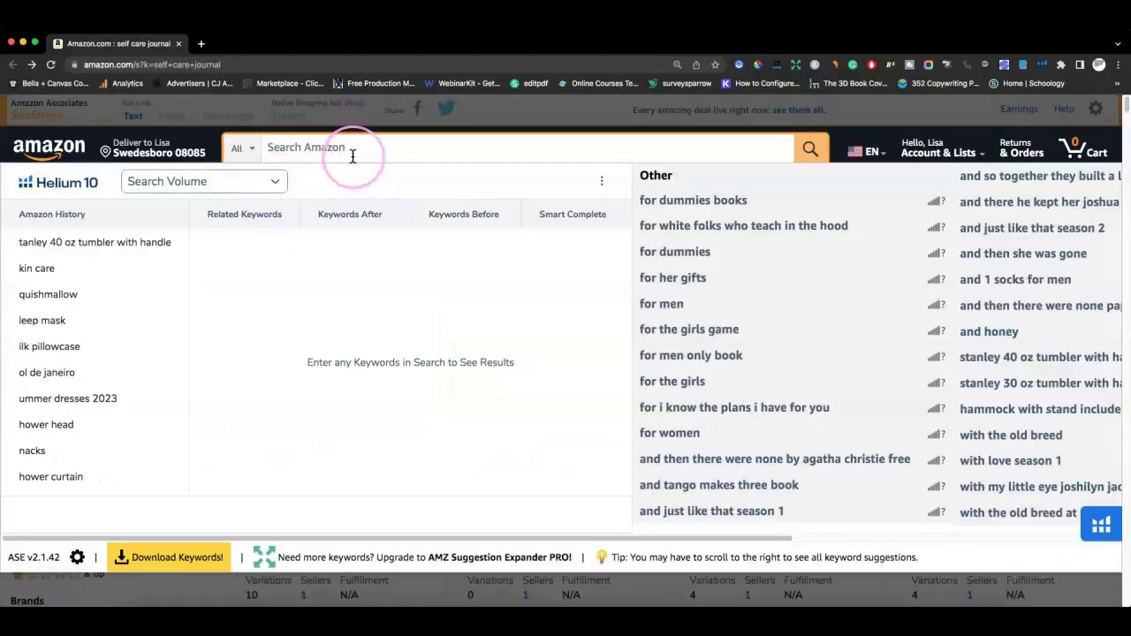
Step: Enter "self care journal" in the Amazon search and look through the suggested keywords and their search volumes
{"action": "type", "text": "self c"}
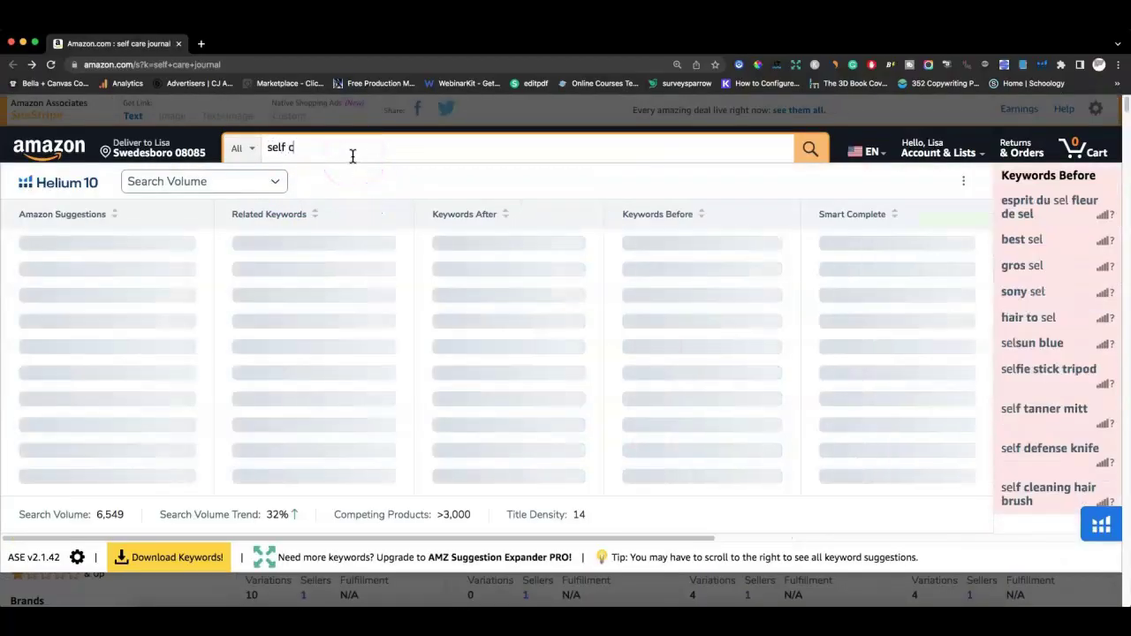
{"action": "type", "text": "are journal"}
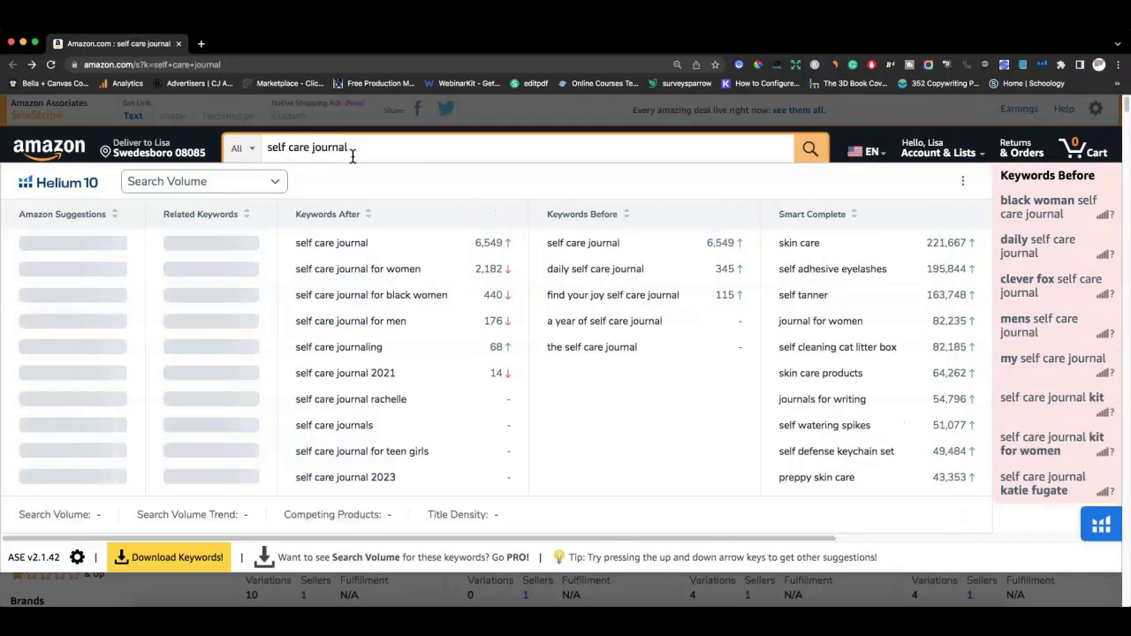
{"action": "left_click", "coordinate": [611, 508]}
{"action": "left_click_drag", "start_coordinate": [657, 537], "coordinate": [998, 543]}
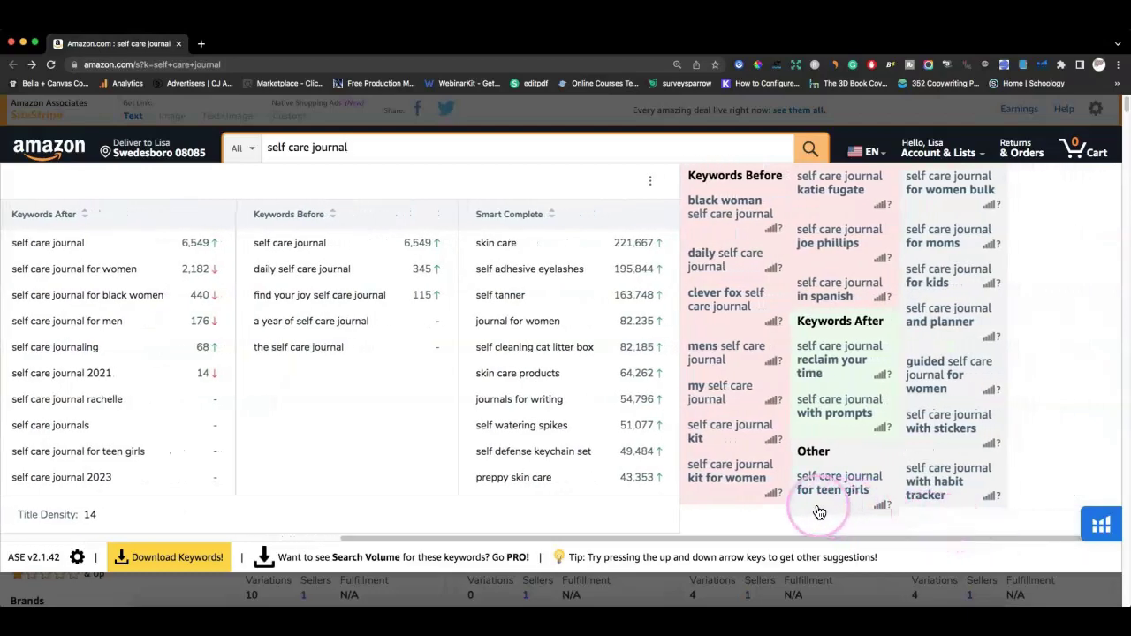
{"action": "left_click_drag", "start_coordinate": [740, 537], "coordinate": [645, 536]}
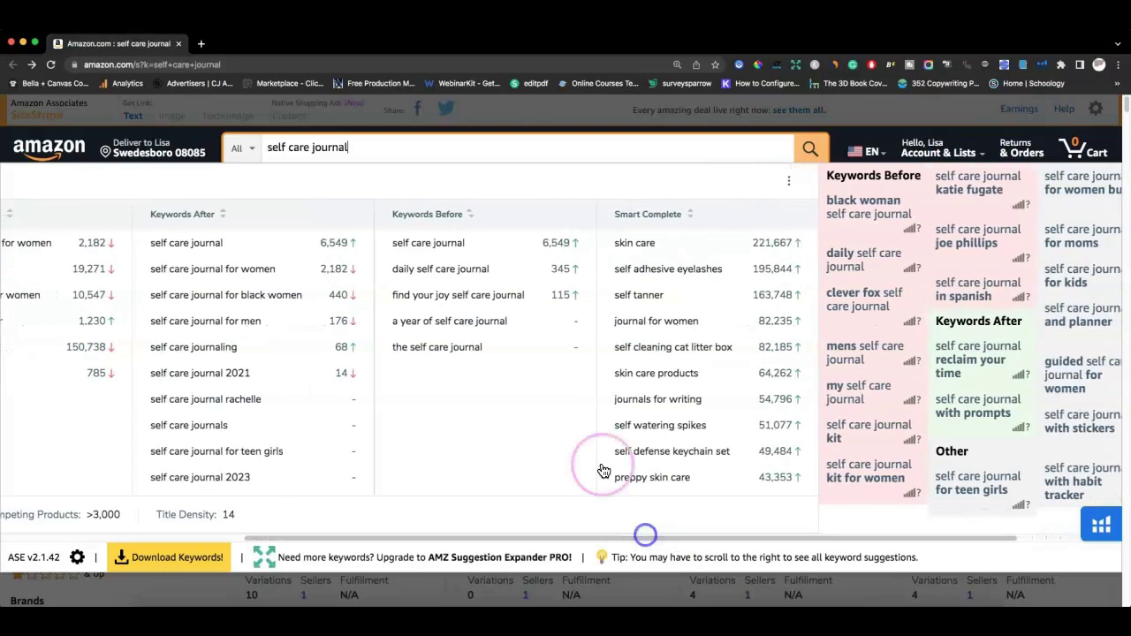
Step: Open the results for the suggested keyword "self care journal" and look through the listed journals
{"action": "left_click", "coordinate": [463, 243]}
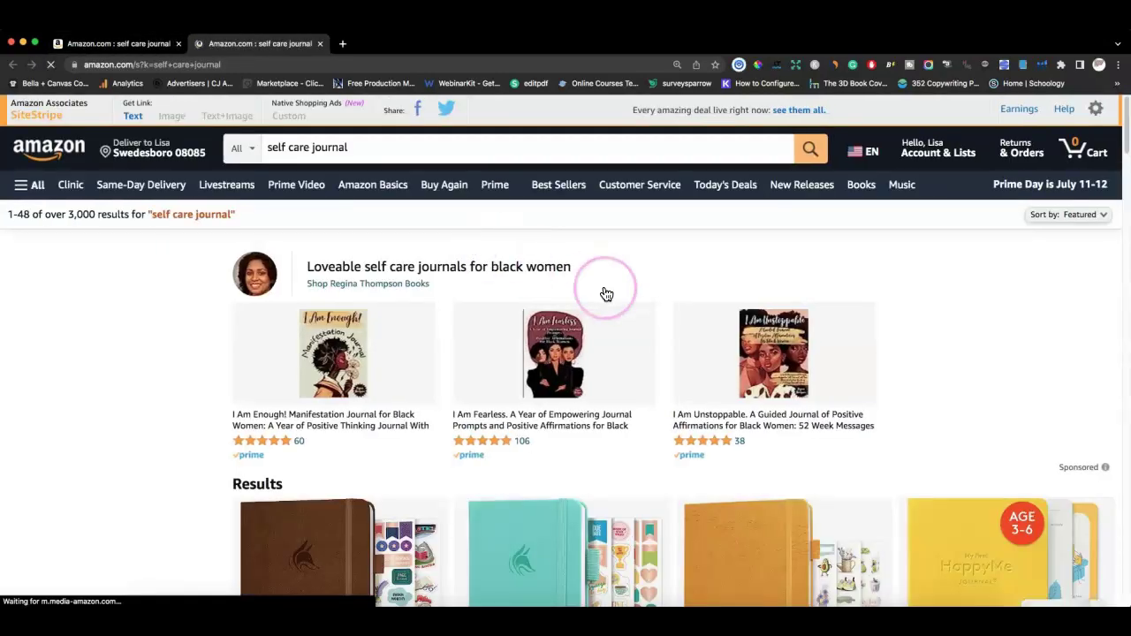
{"action": "scroll", "coordinate": [606, 294], "scroll_direction": "down", "scroll_amount": 6}
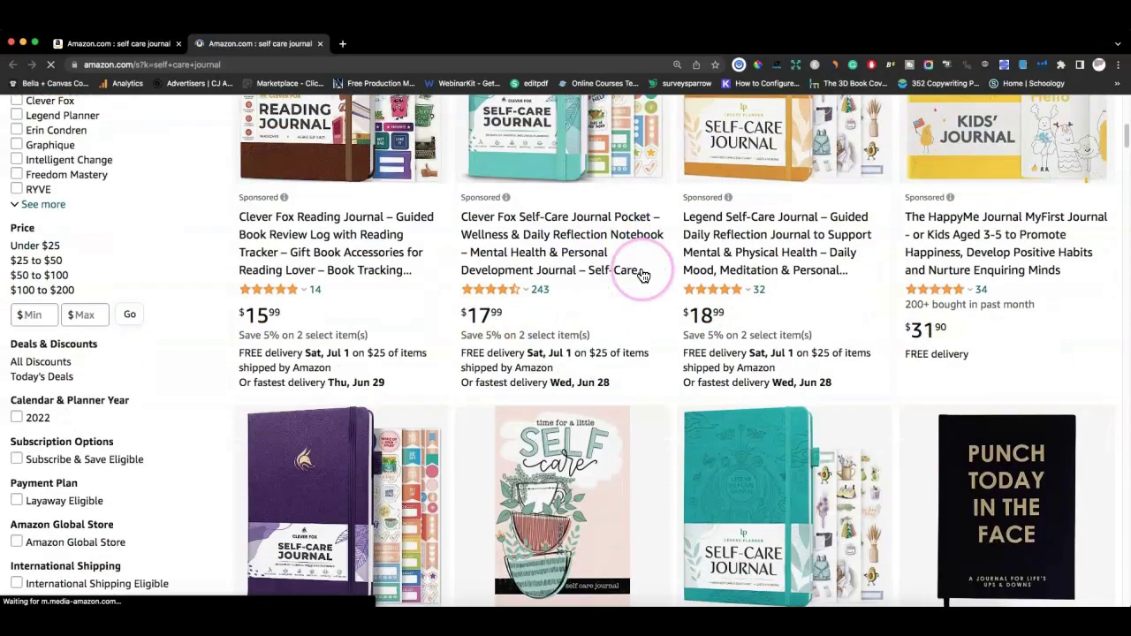
{"action": "scroll", "coordinate": [643, 276], "scroll_direction": "down", "scroll_amount": 7}
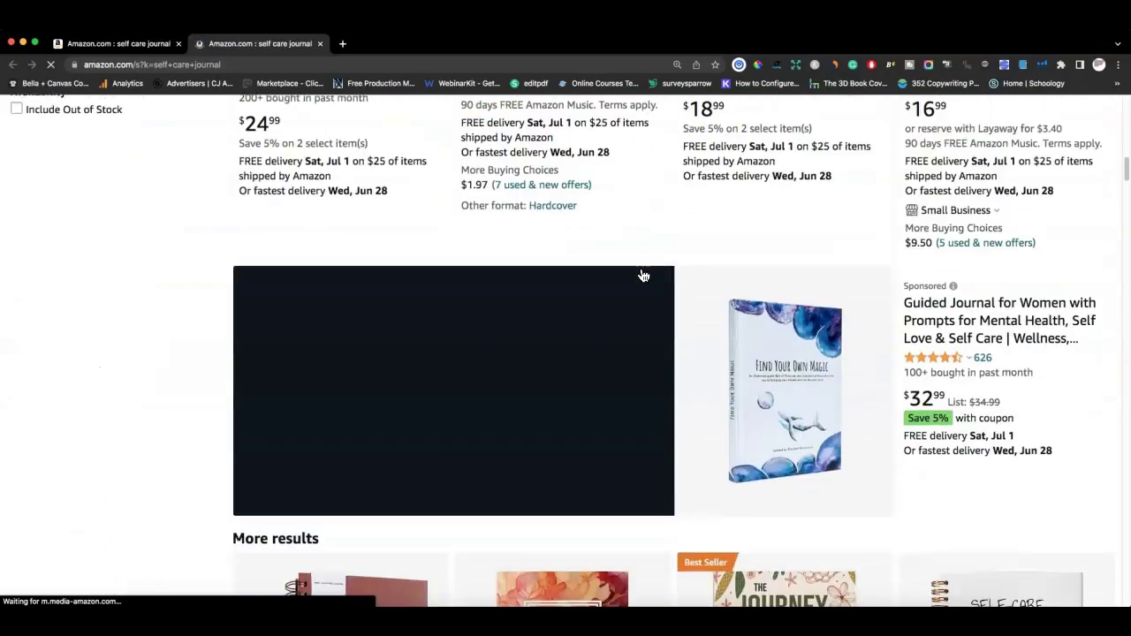
{"action": "scroll", "coordinate": [641, 273], "scroll_direction": "down", "scroll_amount": 4}
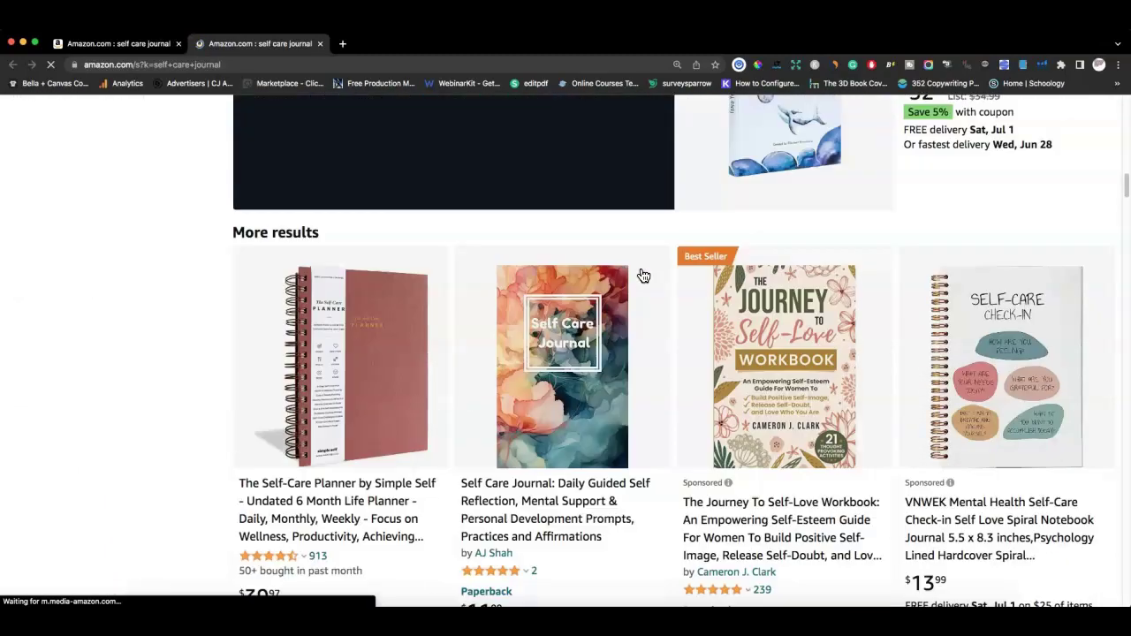
{"action": "left_click", "coordinate": [606, 263]}
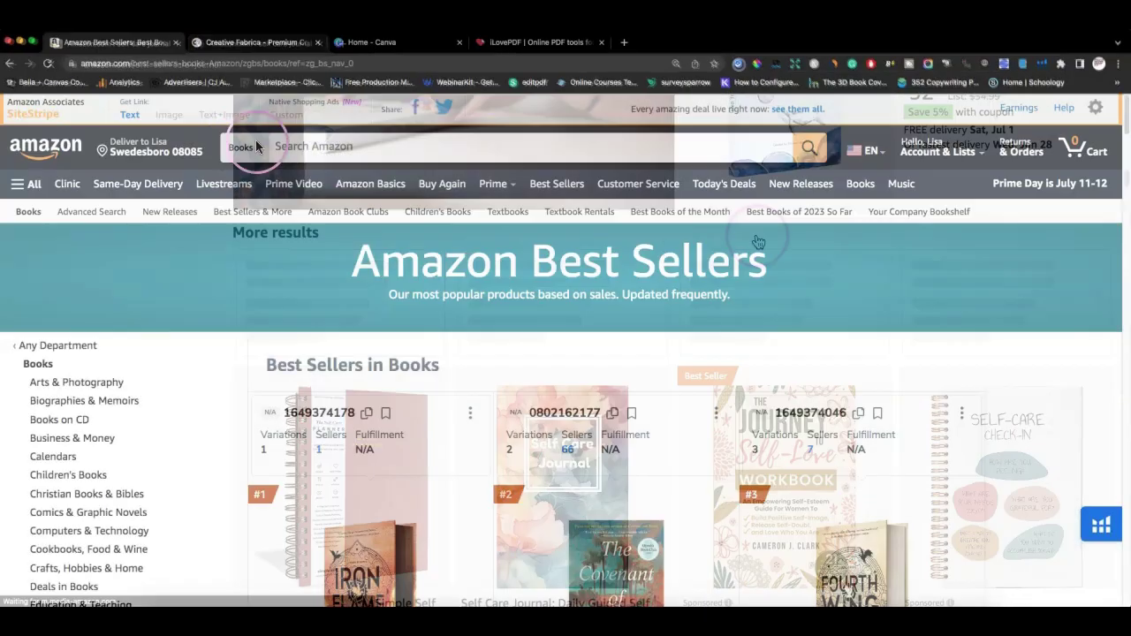
Step: Enter "self care journal" in the search within Books and compare the search volumes of the related keywords
{"action": "left_click", "coordinate": [312, 147]}
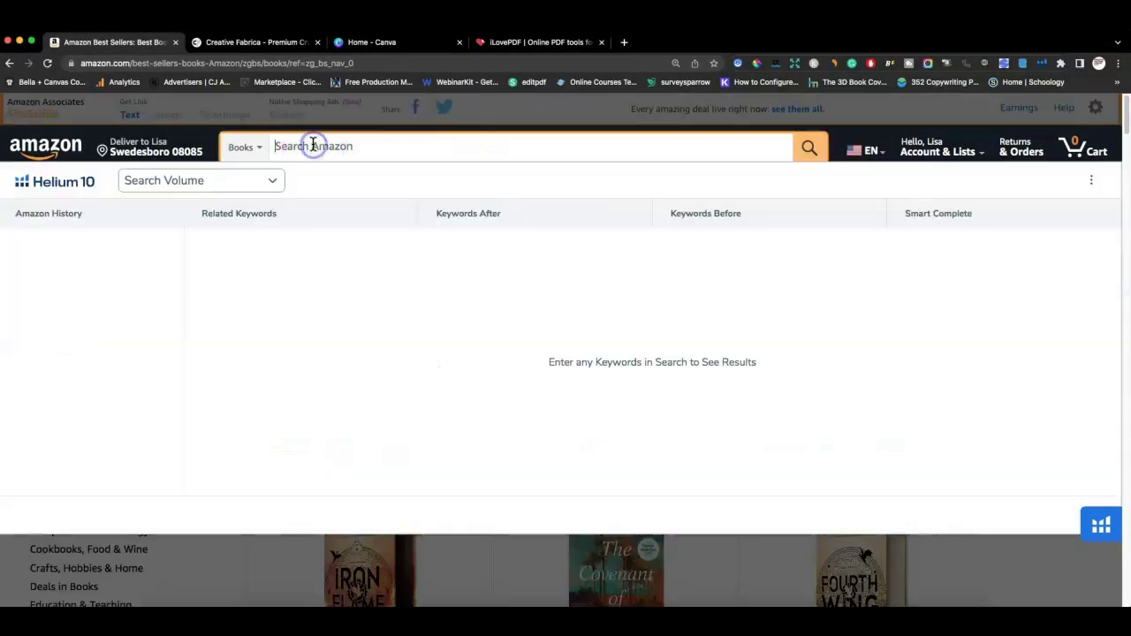
{"action": "type", "text": "self"}
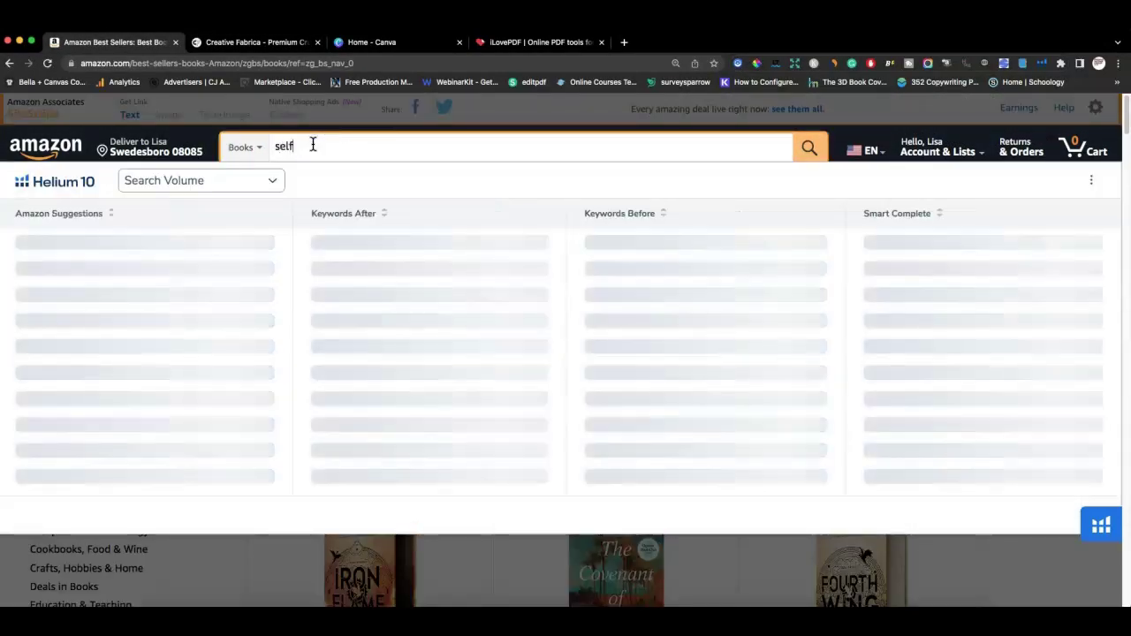
{"action": "type", "text": " care journal"}
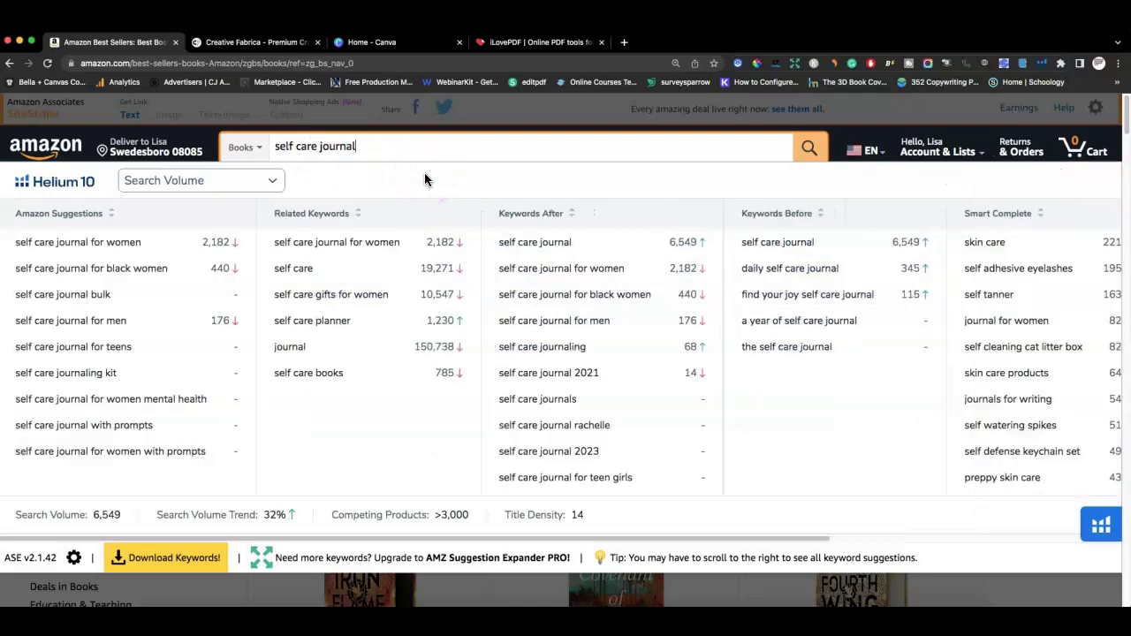
{"action": "mouse_move", "coordinate": [442, 245]}
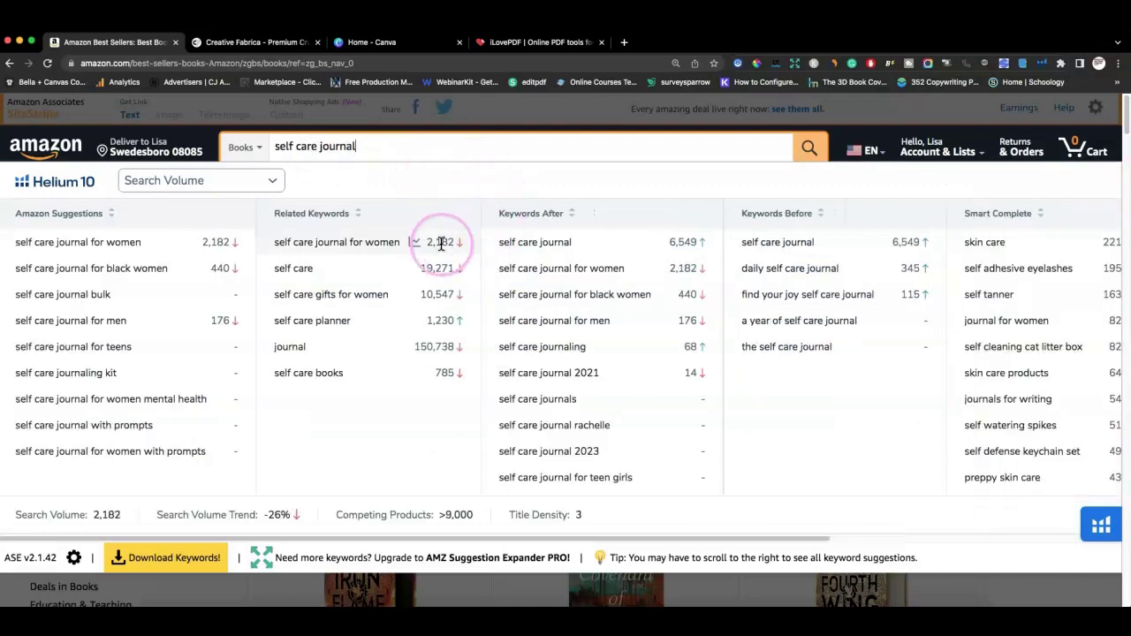
{"action": "mouse_move", "coordinate": [536, 256]}
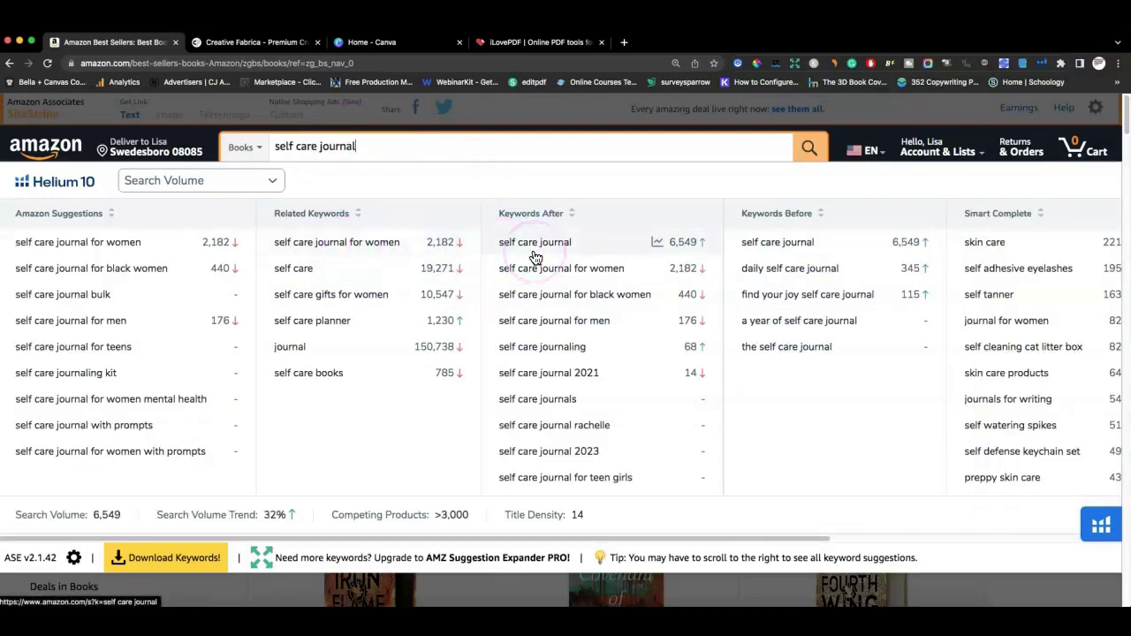
Step: Open the search results for the "self care journal" keyword suggested under Keywords After
{"action": "left_click", "coordinate": [356, 149]}
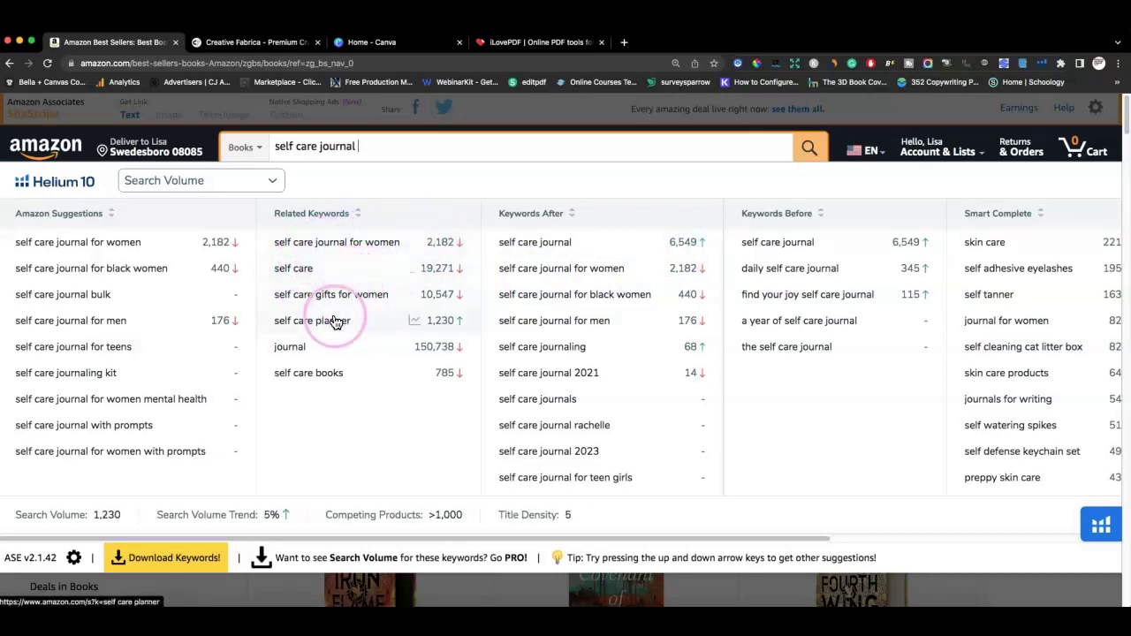
{"action": "left_click", "coordinate": [532, 261]}
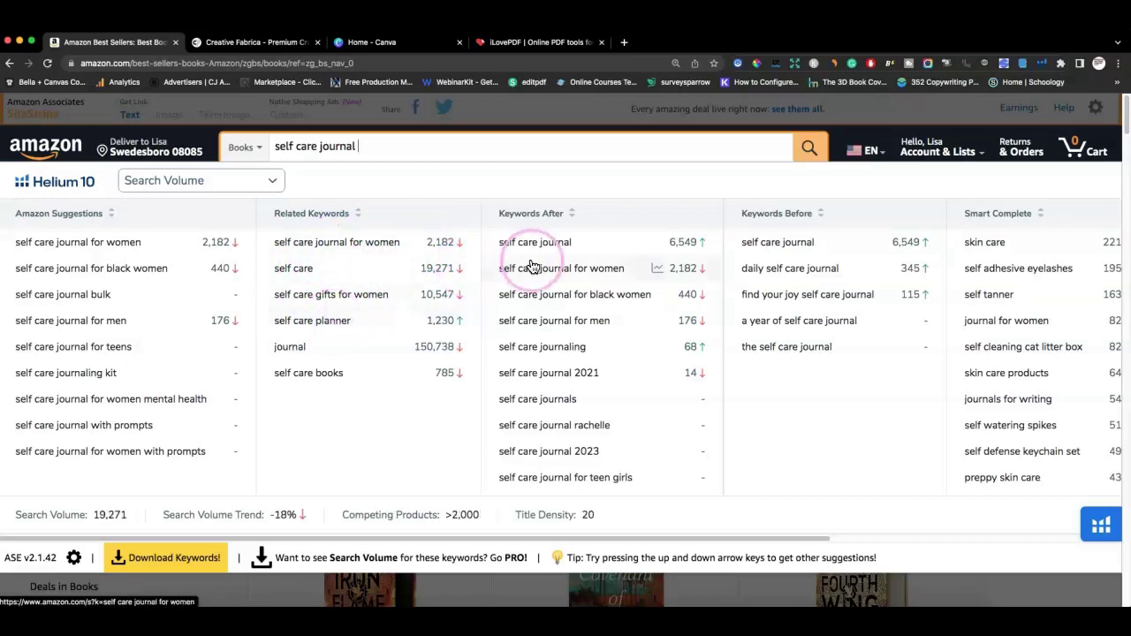
{"action": "left_click", "coordinate": [545, 247]}
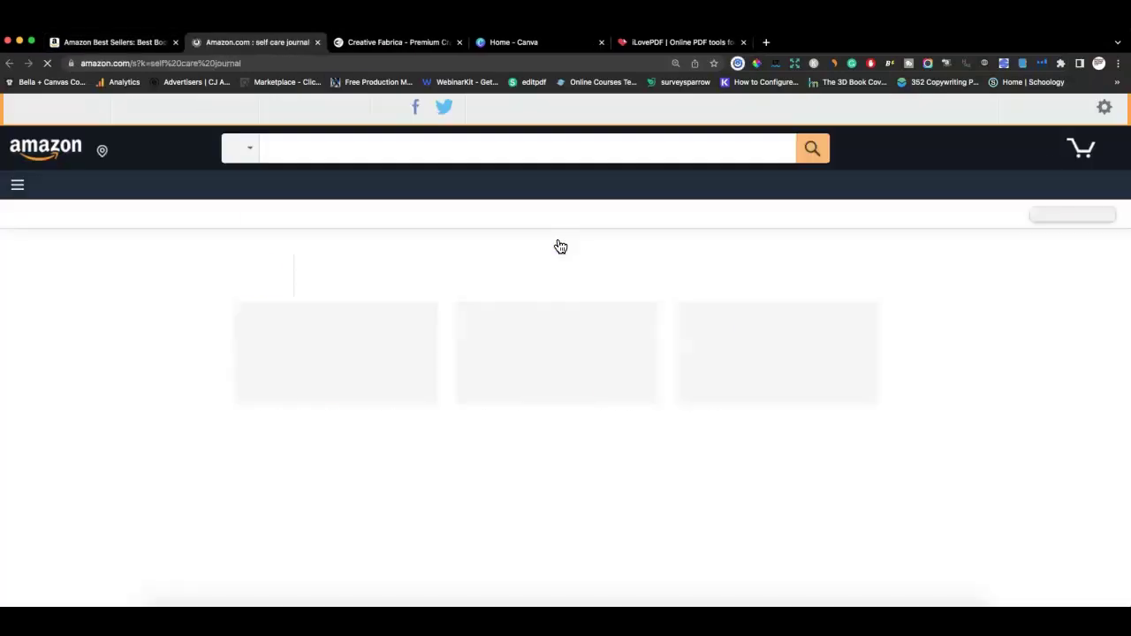
{"action": "left_click", "coordinate": [565, 256]}
{"action": "left_click", "coordinate": [723, 267]}
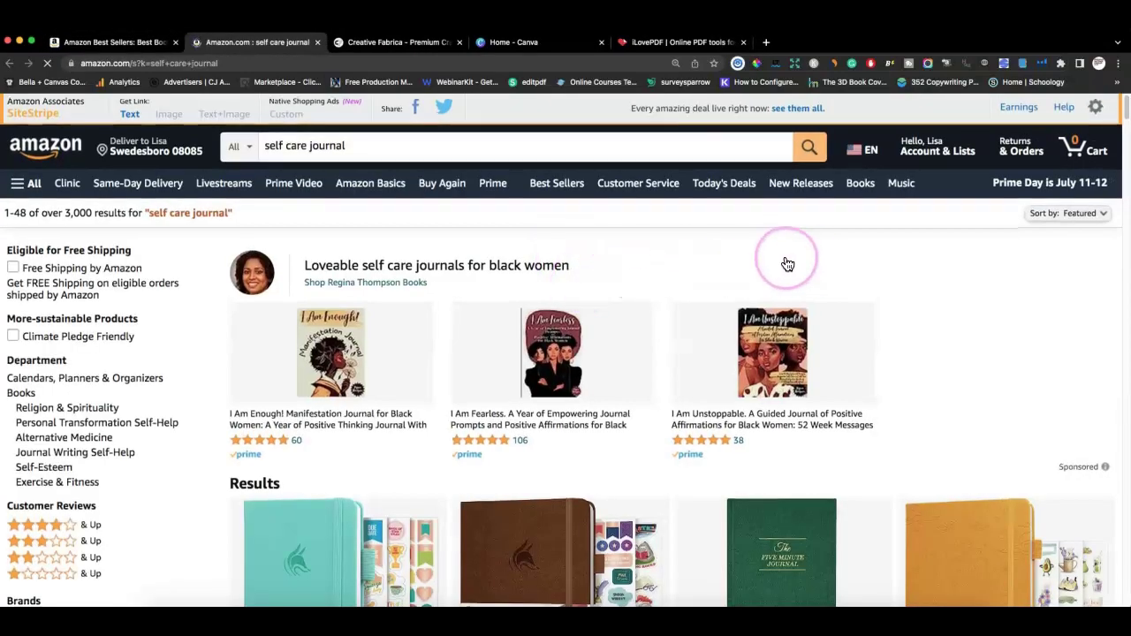
Step: Examine the self care journal results, comparing covers, prices, best-seller ranks and the product details of individual journals
{"action": "scroll", "coordinate": [788, 252], "scroll_direction": "down", "scroll_amount": 1}
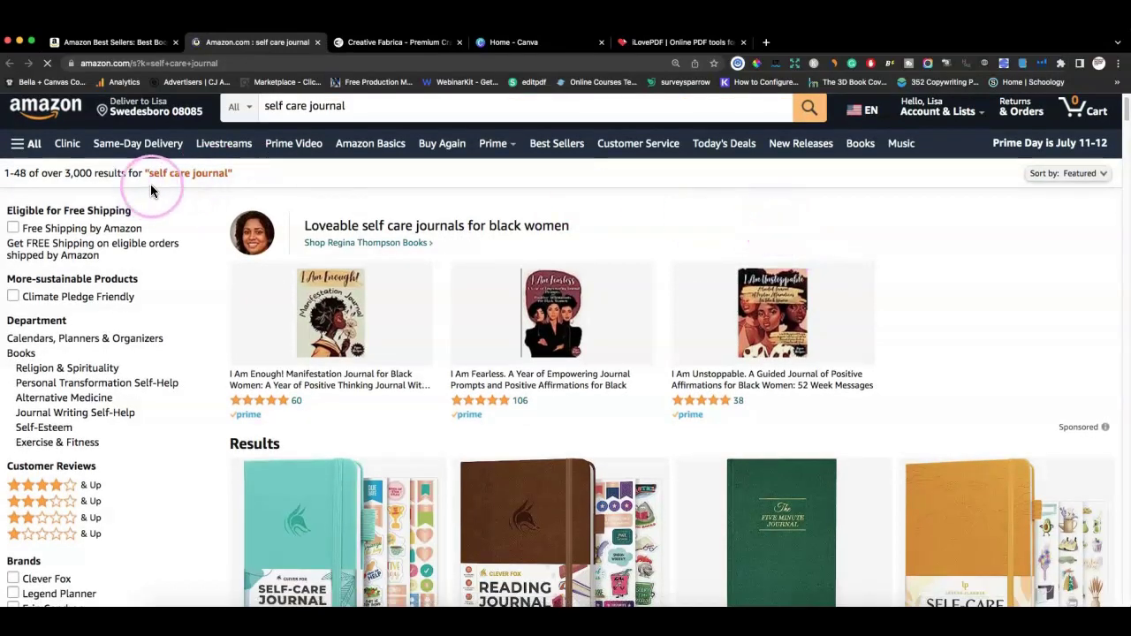
{"action": "scroll", "coordinate": [592, 223], "scroll_direction": "down", "scroll_amount": 3}
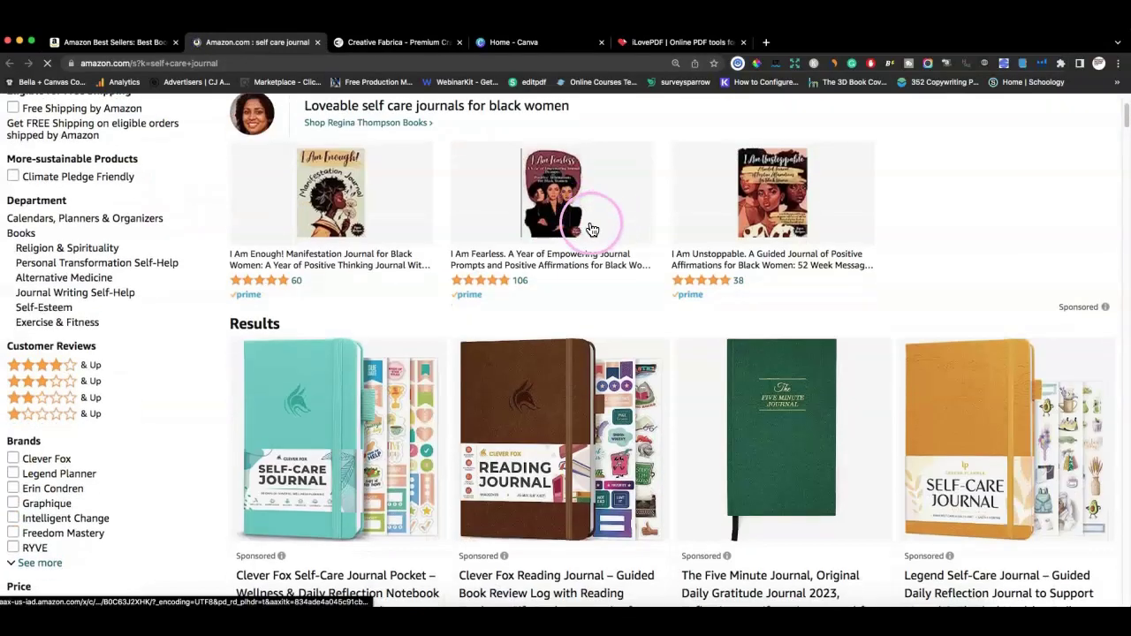
{"action": "scroll", "coordinate": [589, 227], "scroll_direction": "down", "scroll_amount": 5}
{"action": "scroll", "coordinate": [670, 231], "scroll_direction": "down", "scroll_amount": 5}
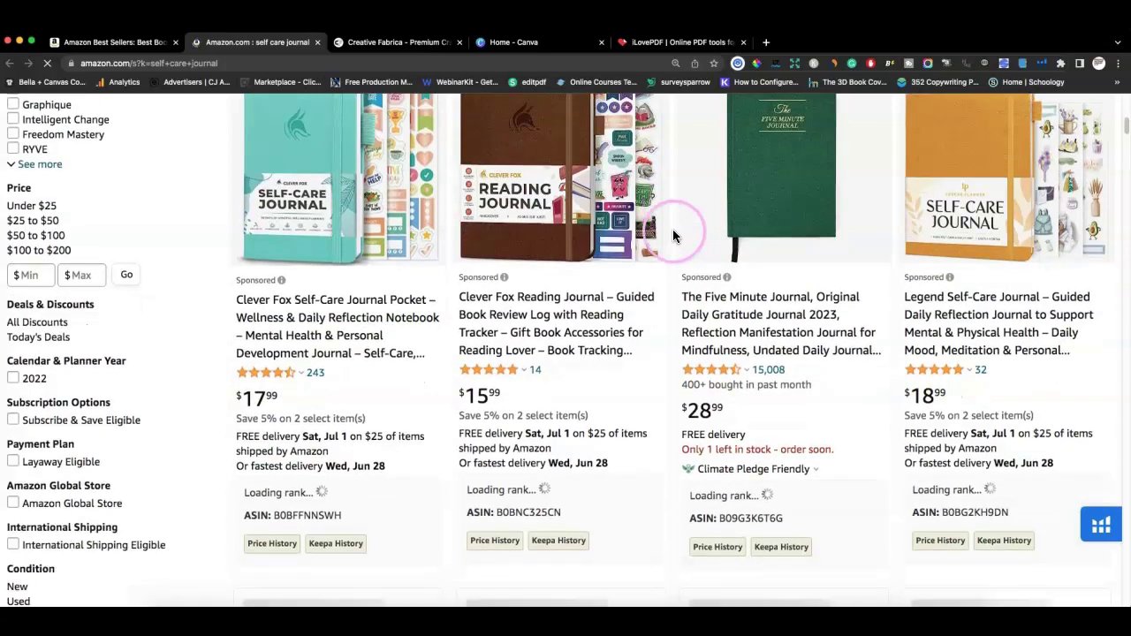
{"action": "scroll", "coordinate": [671, 230], "scroll_direction": "down", "scroll_amount": 4}
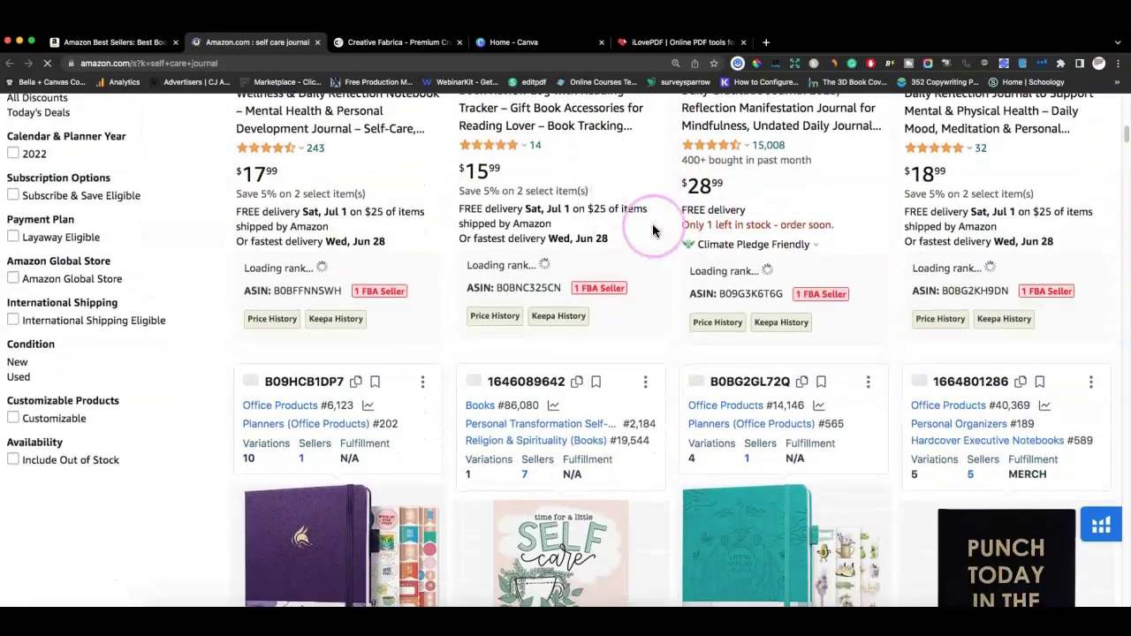
{"action": "scroll", "coordinate": [669, 224], "scroll_direction": "down", "scroll_amount": 2}
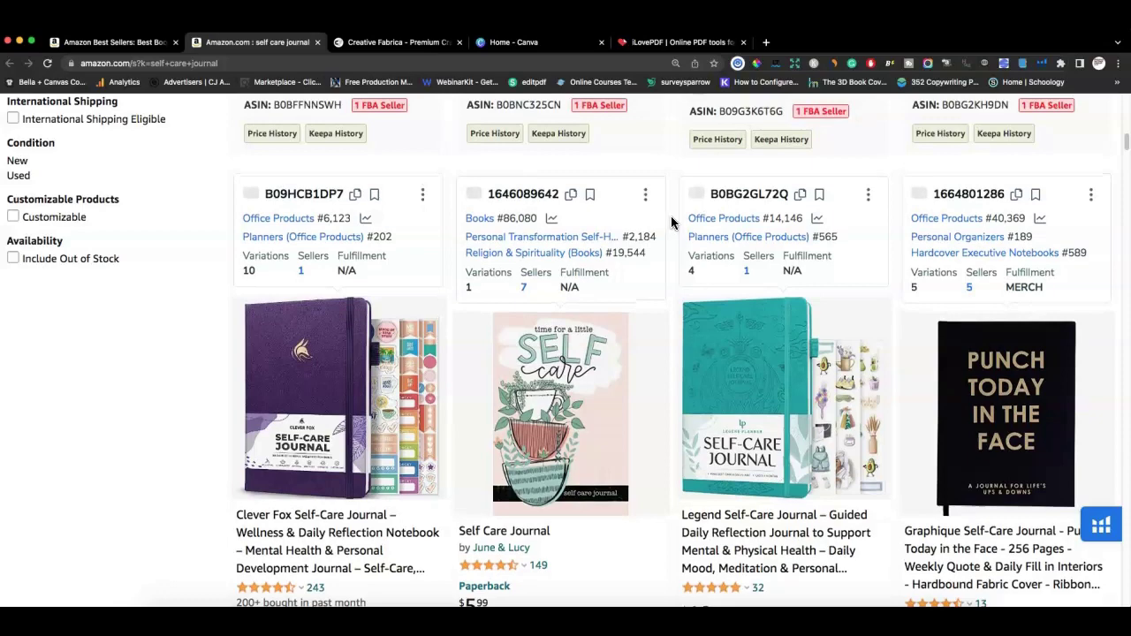
{"action": "scroll", "coordinate": [671, 222], "scroll_direction": "down", "scroll_amount": 2}
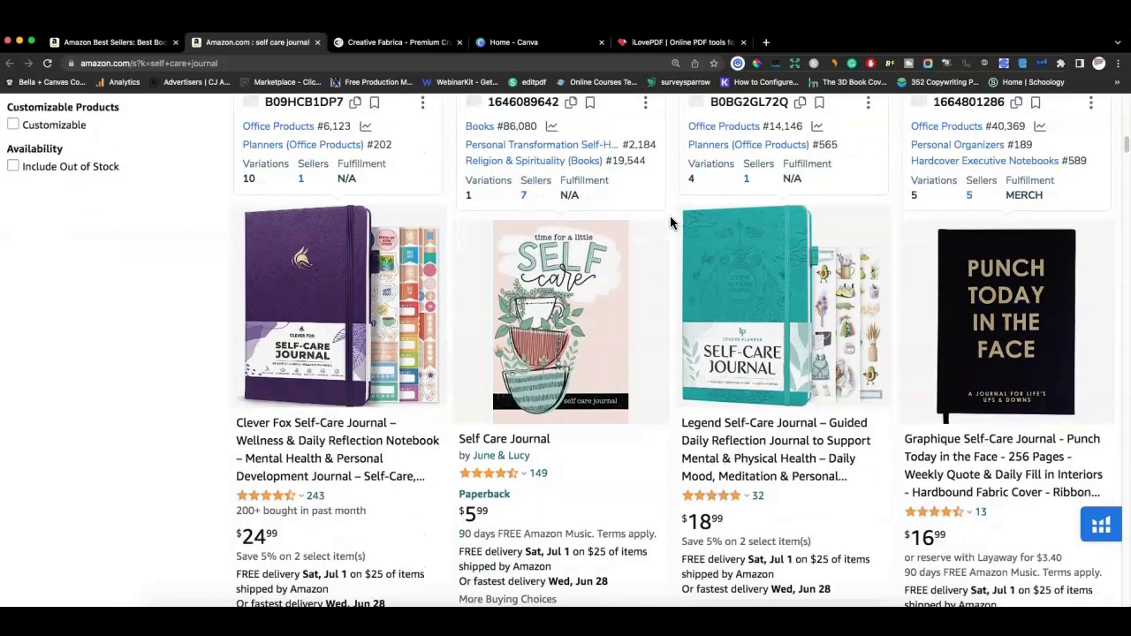
{"action": "mouse_move", "coordinate": [540, 293]}
{"action": "scroll", "coordinate": [543, 293], "scroll_direction": "down", "scroll_amount": 2}
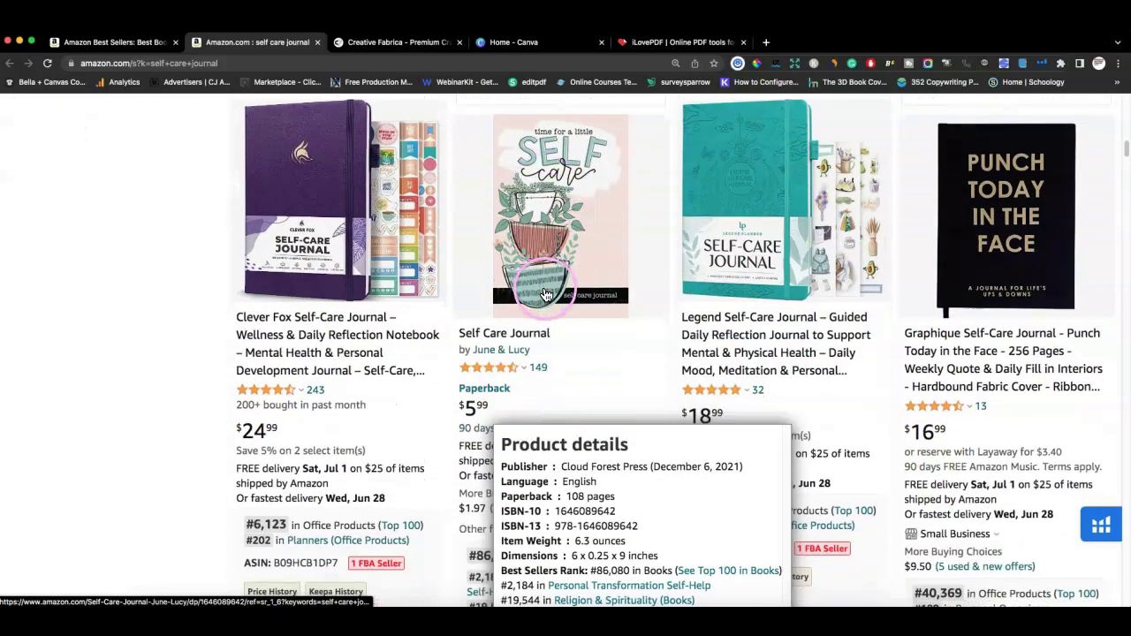
{"action": "mouse_move", "coordinate": [1008, 248]}
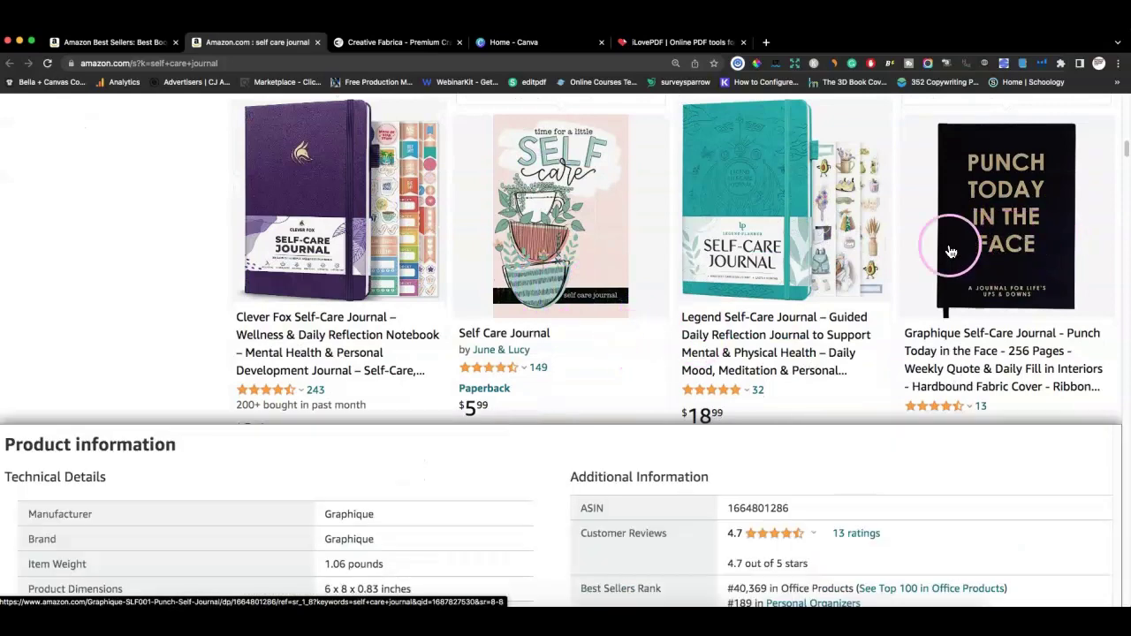
Step: Open the $5.99 Self Care Journal paperback and view its enlarged photo of the interior pages with the self-care checklist
{"action": "left_click", "coordinate": [560, 252]}
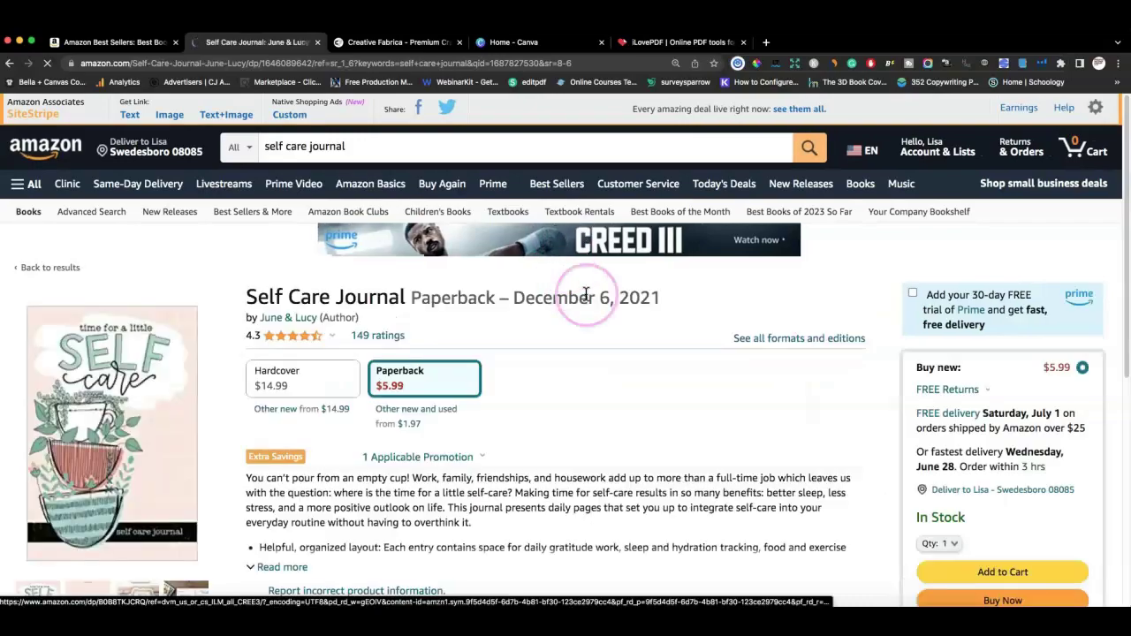
{"action": "scroll", "coordinate": [482, 382], "scroll_direction": "down", "scroll_amount": 2}
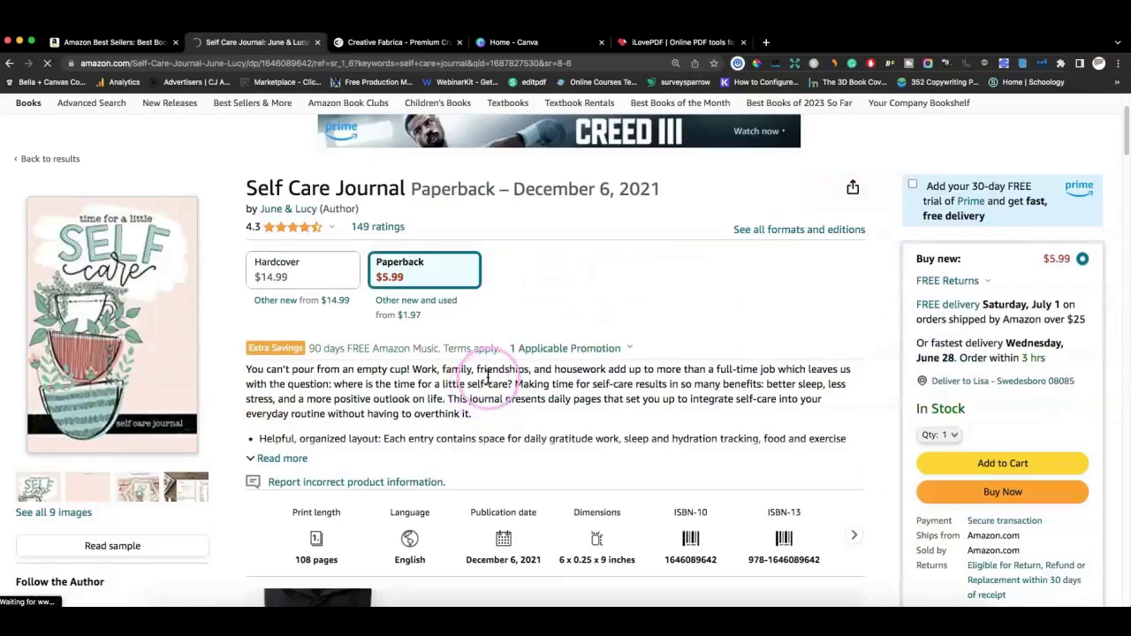
{"action": "scroll", "coordinate": [486, 379], "scroll_direction": "down", "scroll_amount": 5}
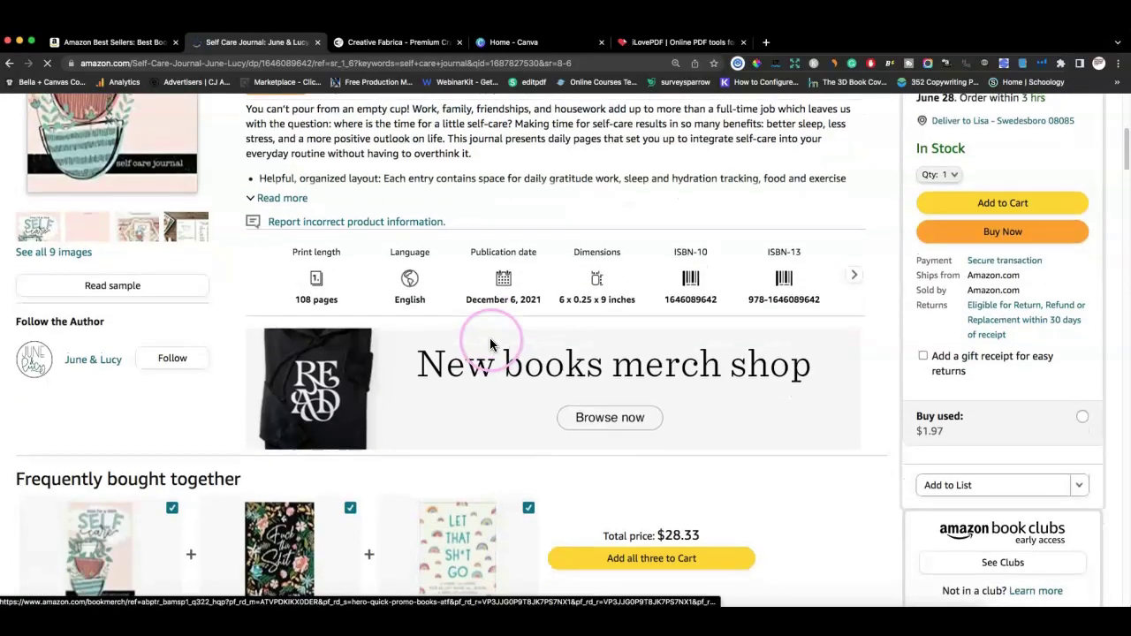
{"action": "scroll", "coordinate": [491, 345], "scroll_direction": "up", "scroll_amount": 2}
{"action": "left_click", "coordinate": [187, 337]}
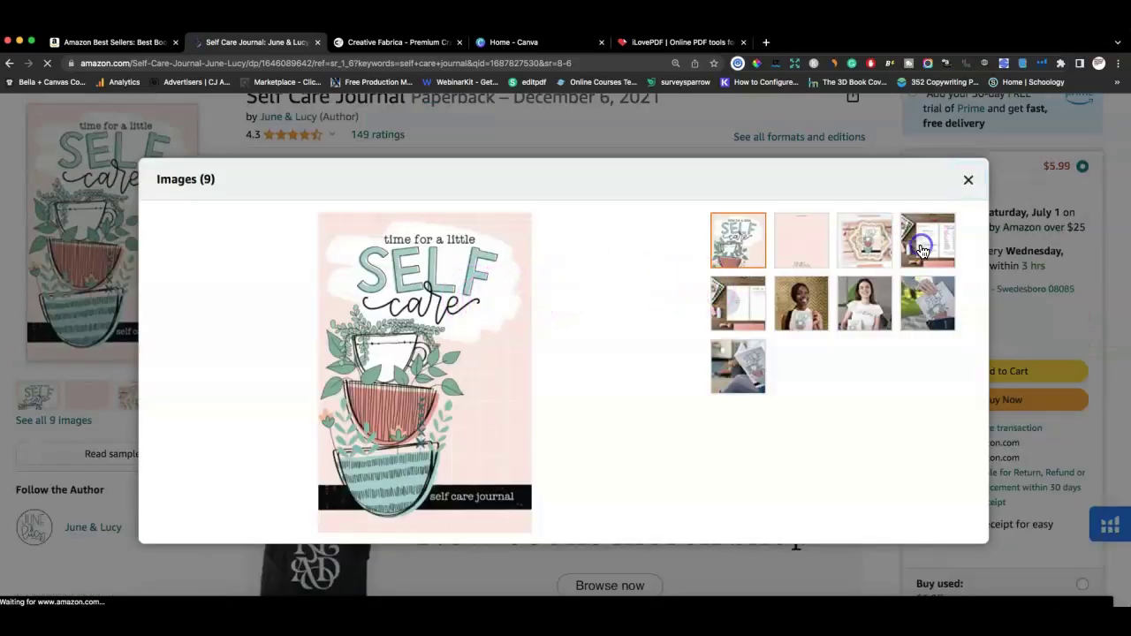
{"action": "left_click", "coordinate": [920, 250]}
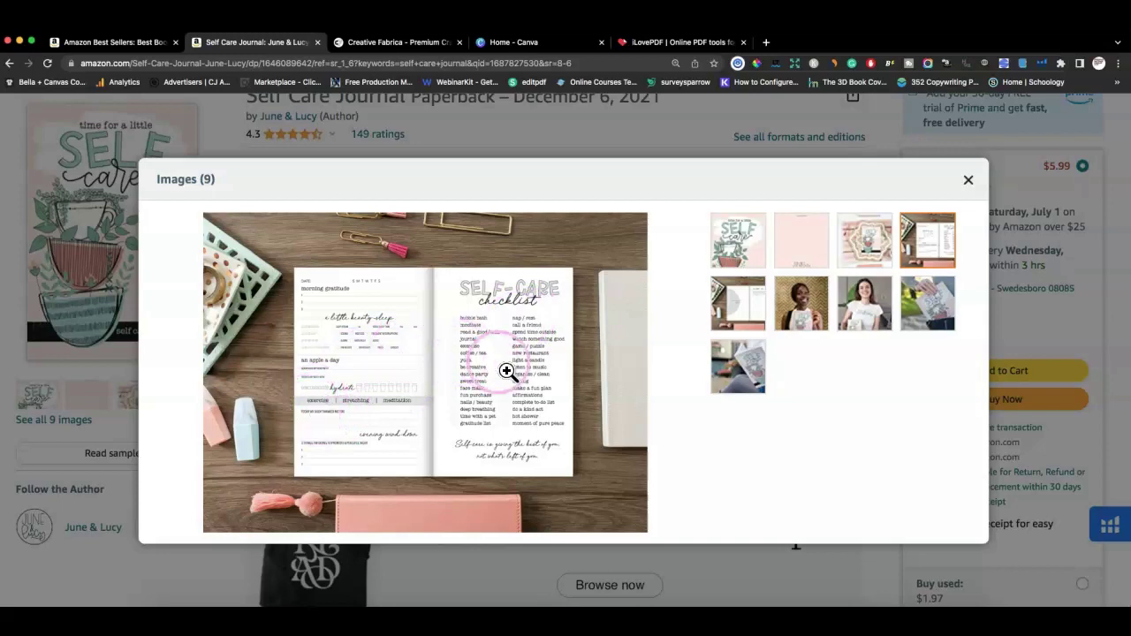
{"action": "left_click", "coordinate": [972, 181]}
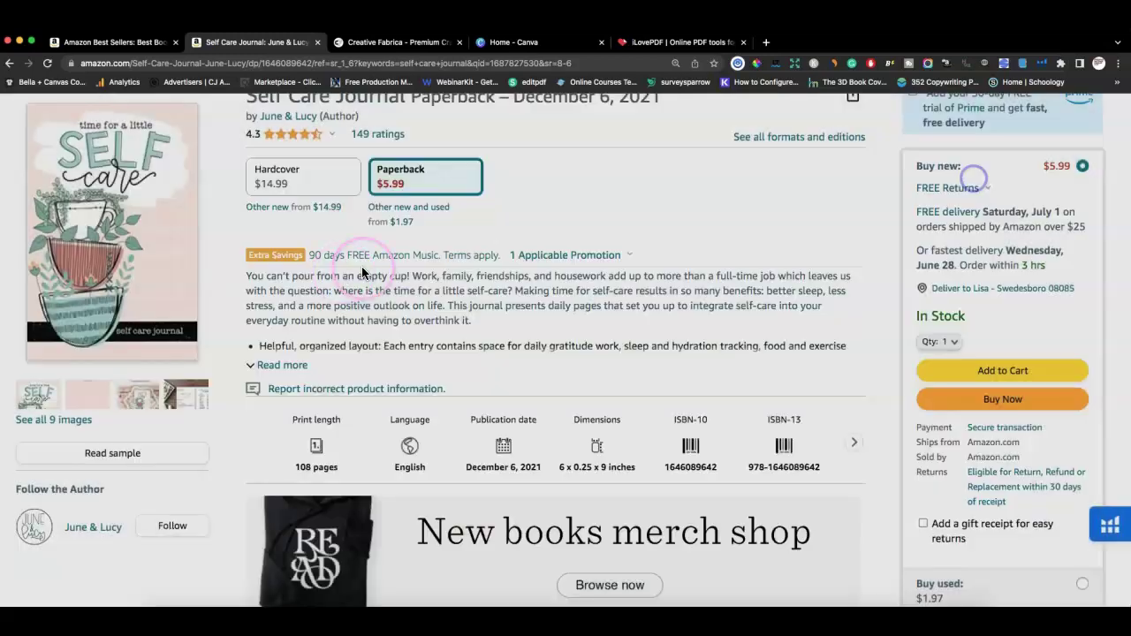
Step: Examine the Self Care Journal's product page, checking its sales rank chart and reading the customer reviews from the United States and other countries
{"action": "scroll", "coordinate": [26, 270], "scroll_direction": "up", "scroll_amount": 5}
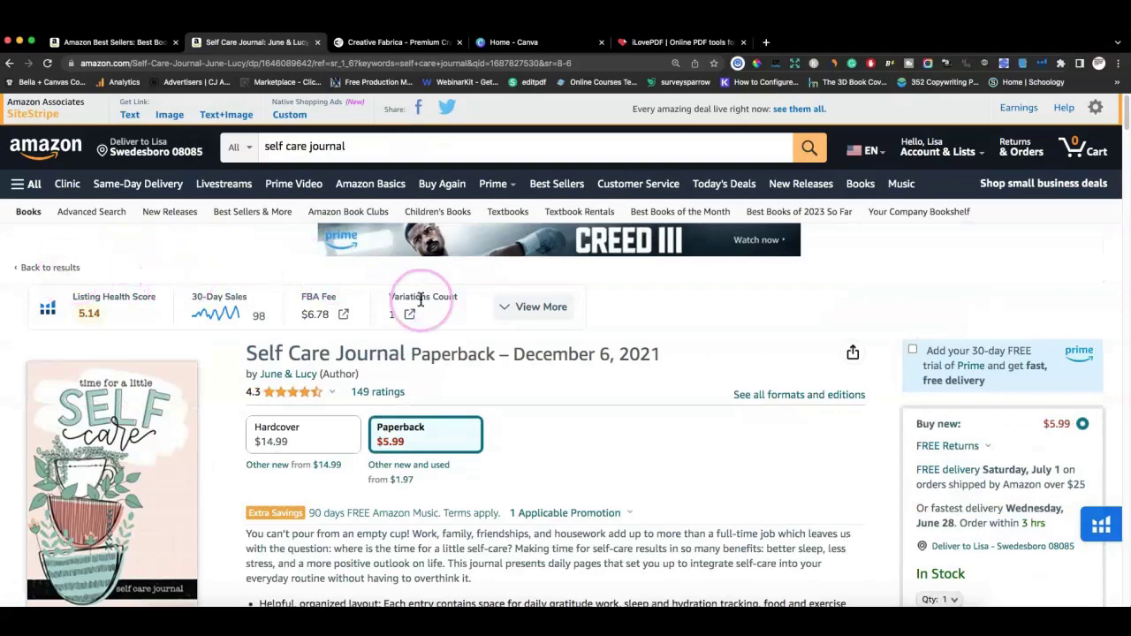
{"action": "scroll", "coordinate": [510, 334], "scroll_direction": "down", "scroll_amount": 6}
{"action": "scroll", "coordinate": [525, 335], "scroll_direction": "down", "scroll_amount": 15}
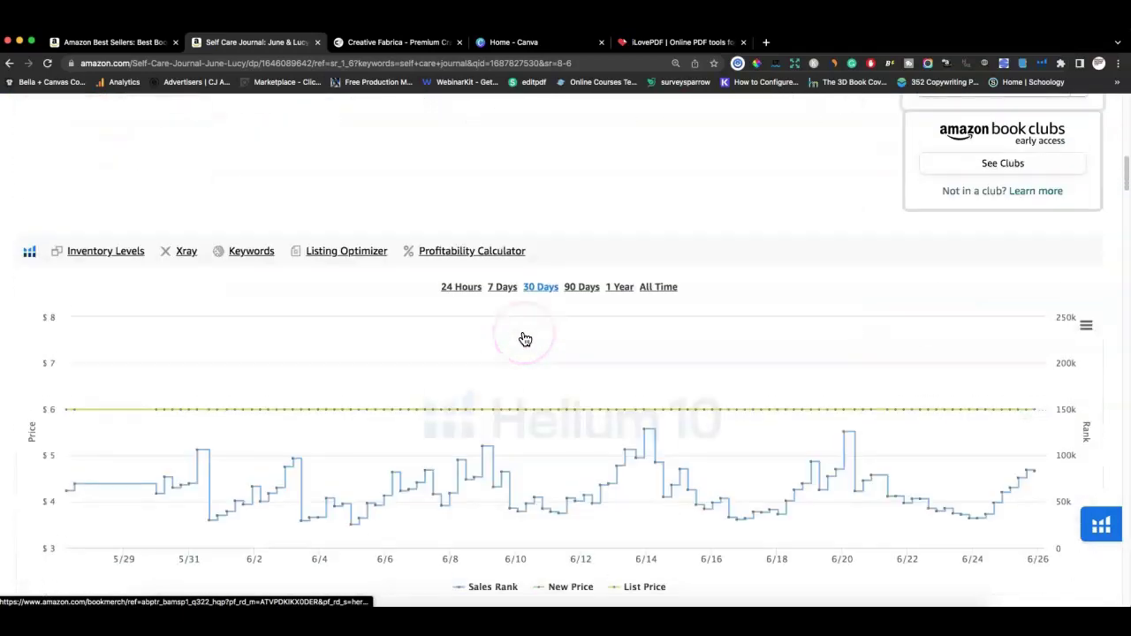
{"action": "scroll", "coordinate": [536, 334], "scroll_direction": "down", "scroll_amount": 14}
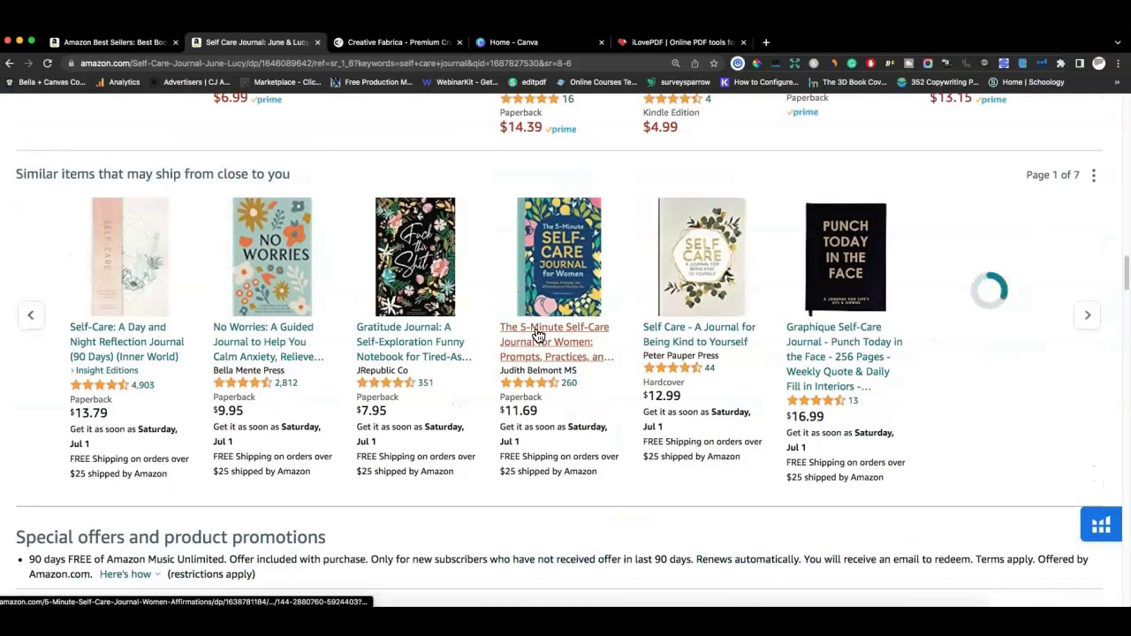
{"action": "scroll", "coordinate": [536, 333], "scroll_direction": "down", "scroll_amount": 9}
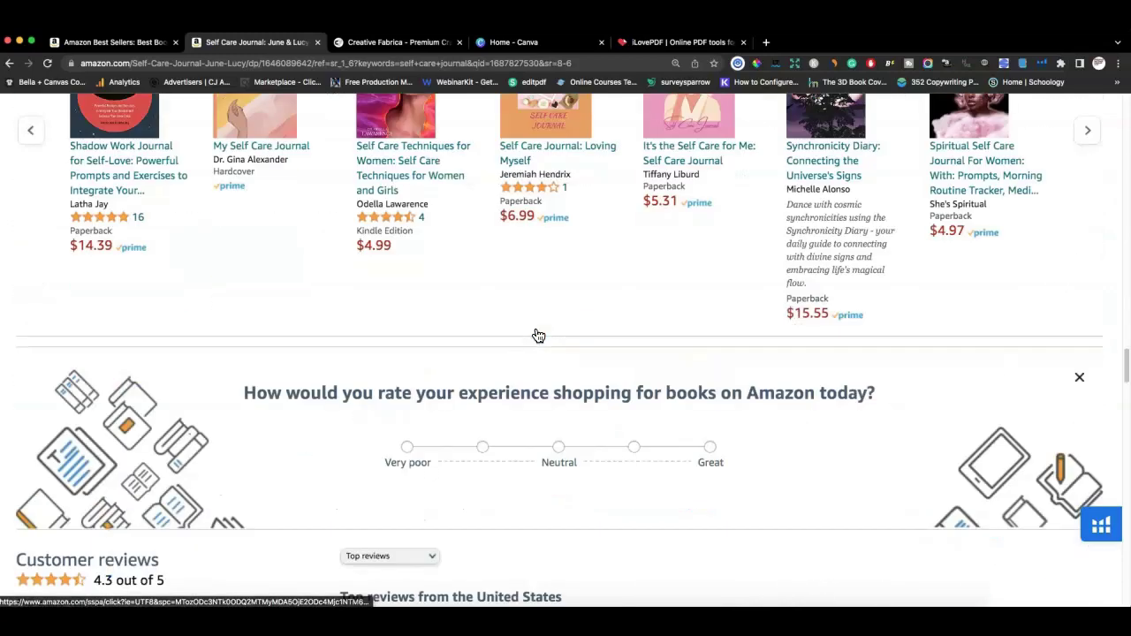
{"action": "left_click", "coordinate": [609, 295]}
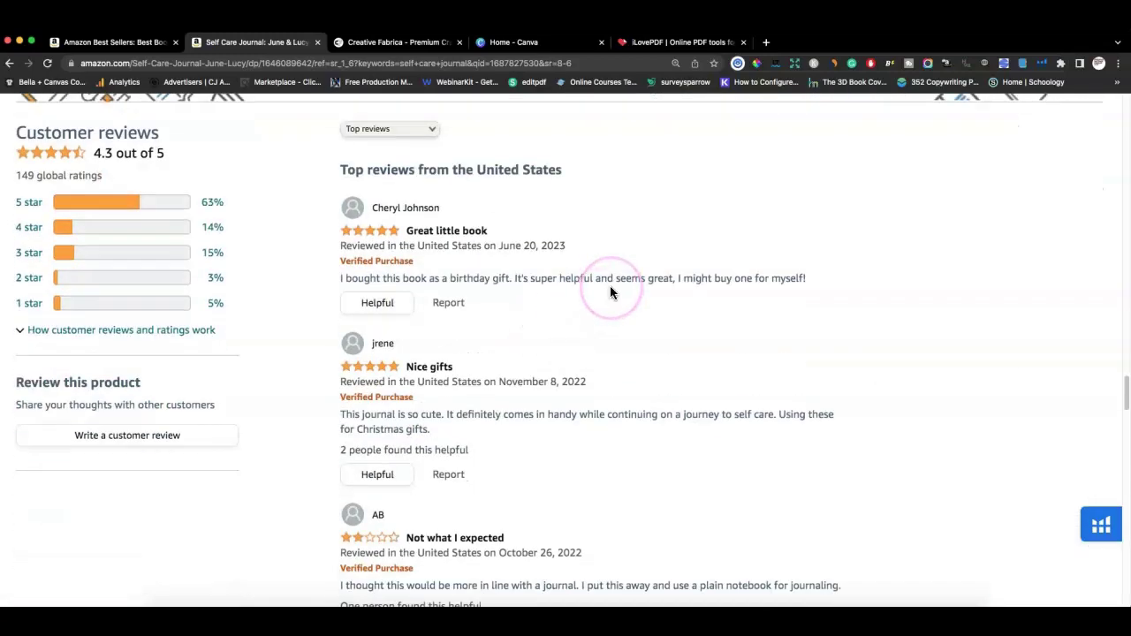
{"action": "scroll", "coordinate": [610, 286], "scroll_direction": "down", "scroll_amount": 3}
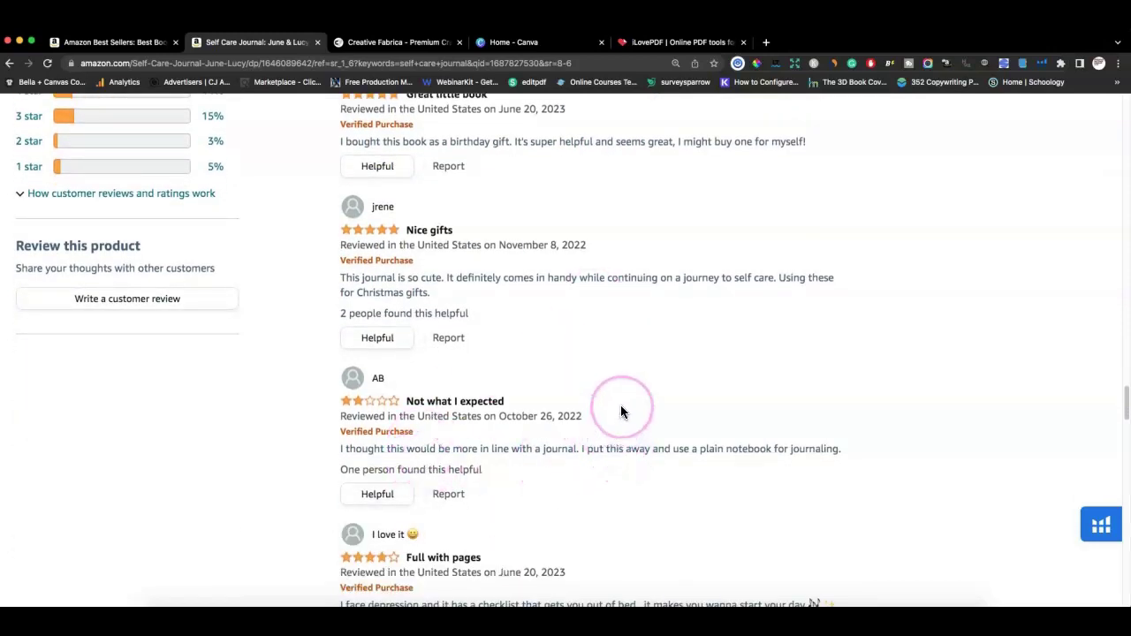
{"action": "scroll", "coordinate": [621, 408], "scroll_direction": "up", "scroll_amount": 1}
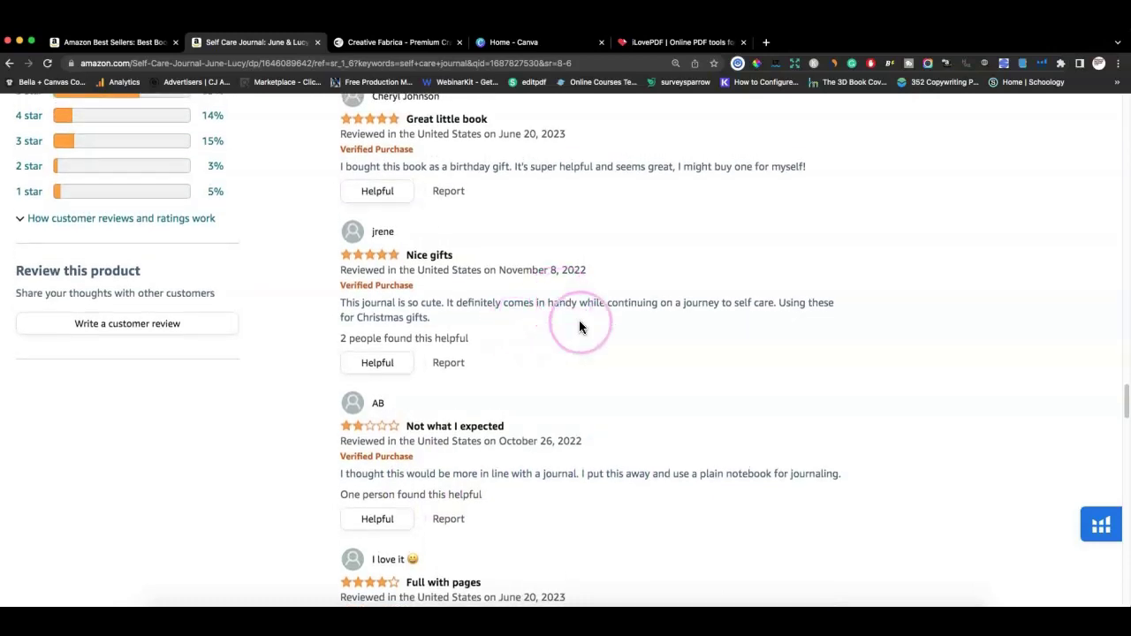
{"action": "scroll", "coordinate": [580, 327], "scroll_direction": "down", "scroll_amount": 6}
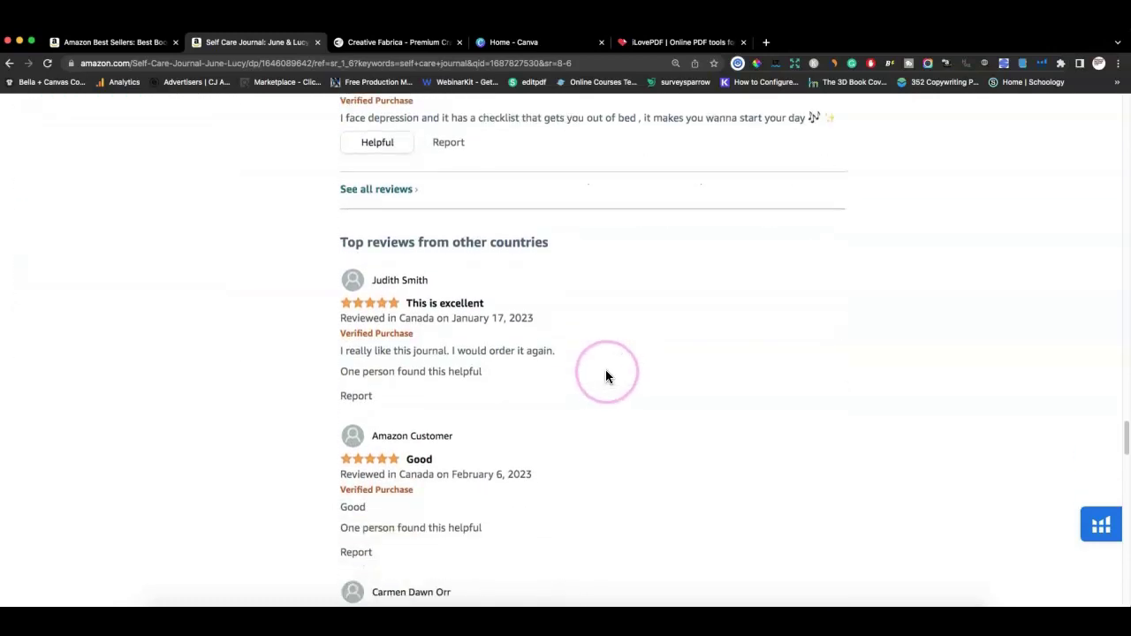
{"action": "scroll", "coordinate": [606, 377], "scroll_direction": "down", "scroll_amount": 1}
{"action": "scroll", "coordinate": [641, 388], "scroll_direction": "down", "scroll_amount": 1}
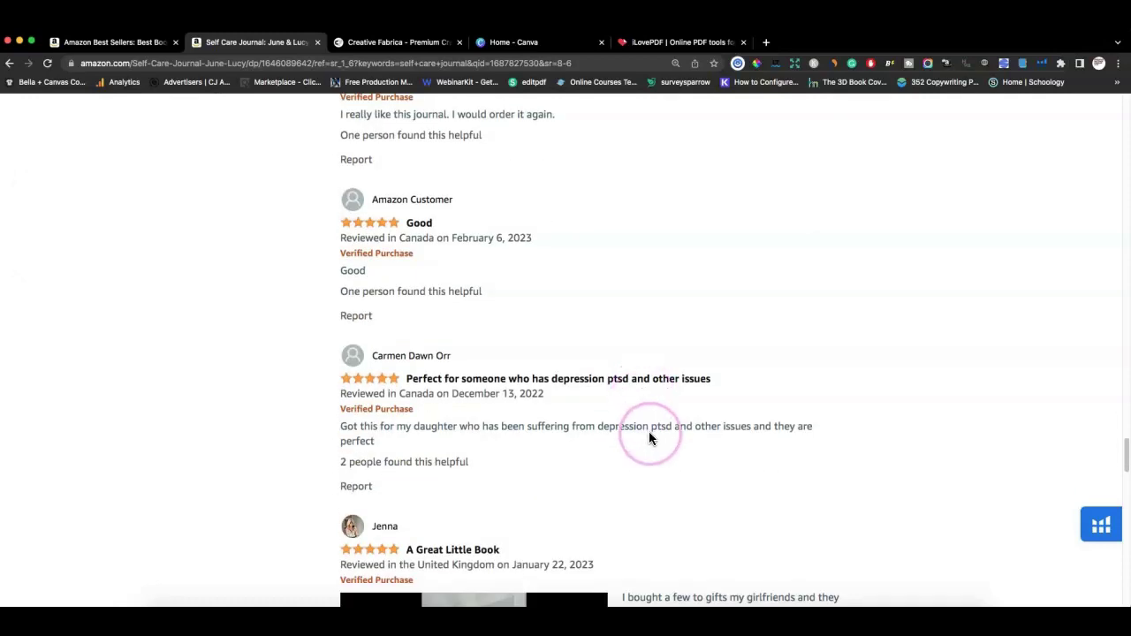
{"action": "scroll", "coordinate": [647, 434], "scroll_direction": "down", "scroll_amount": 3}
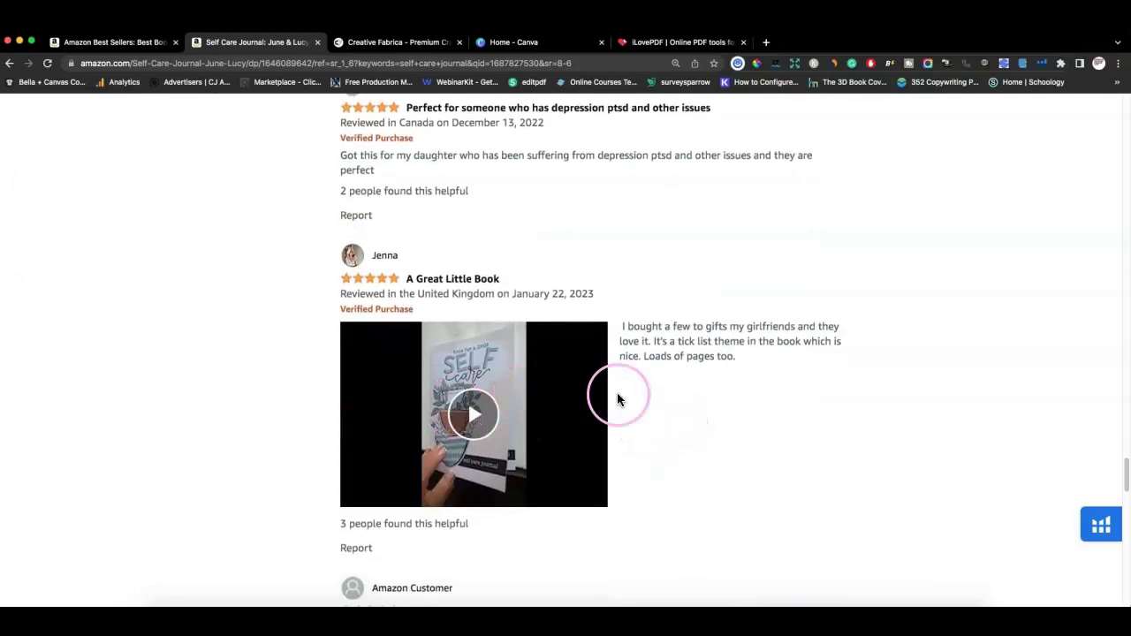
{"action": "scroll", "coordinate": [636, 394], "scroll_direction": "down", "scroll_amount": 2}
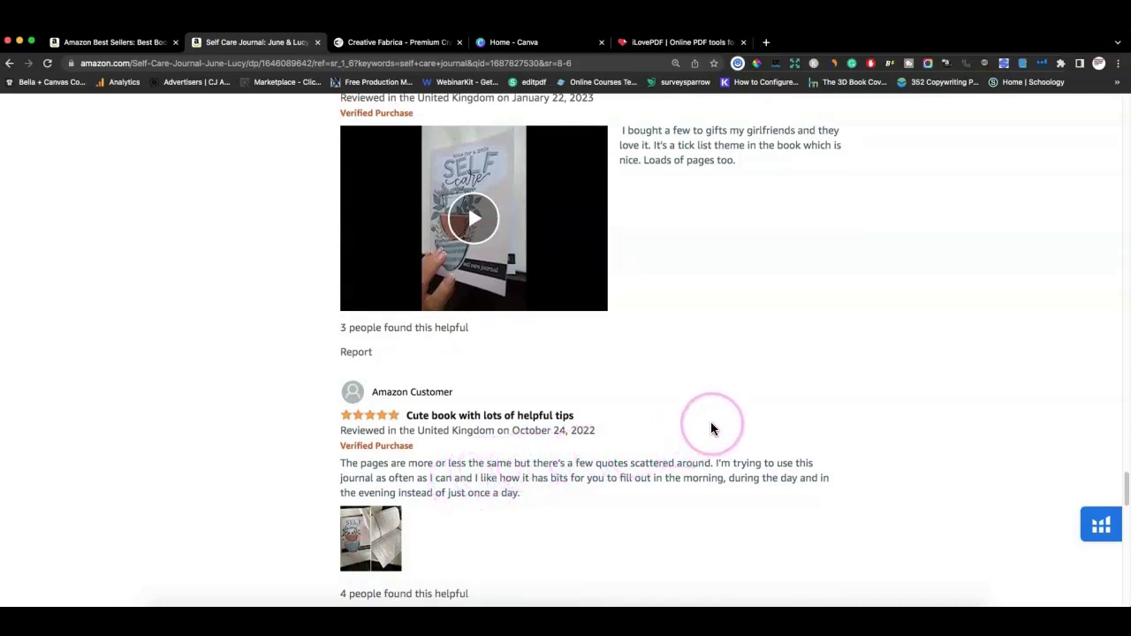
{"action": "scroll", "coordinate": [702, 420], "scroll_direction": "down", "scroll_amount": 2}
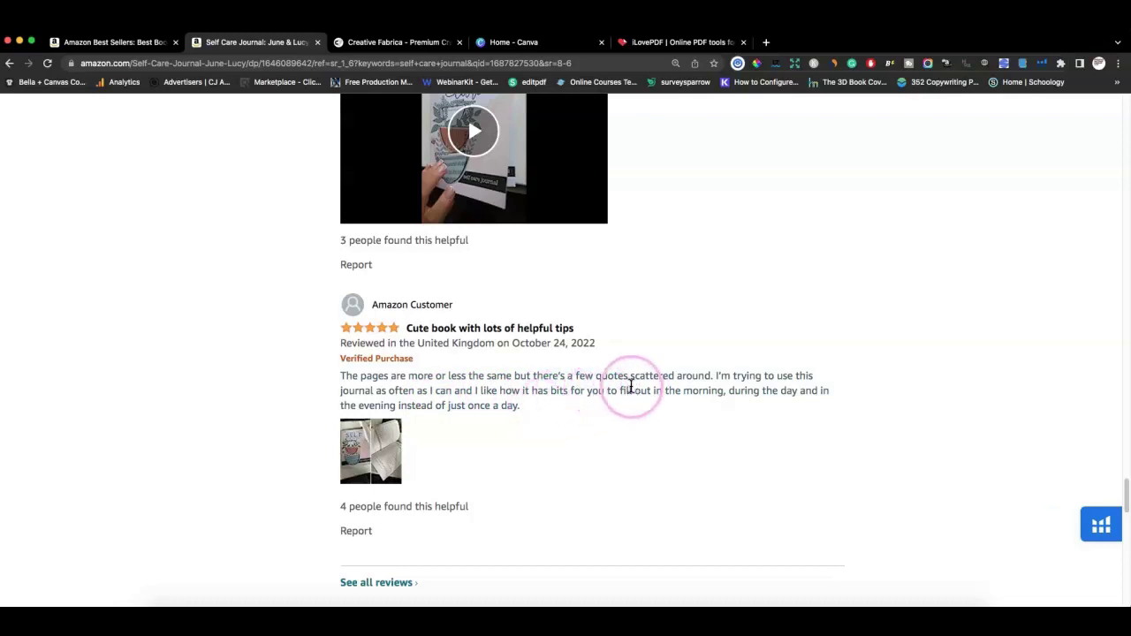
{"action": "scroll", "coordinate": [630, 387], "scroll_direction": "down", "scroll_amount": 2}
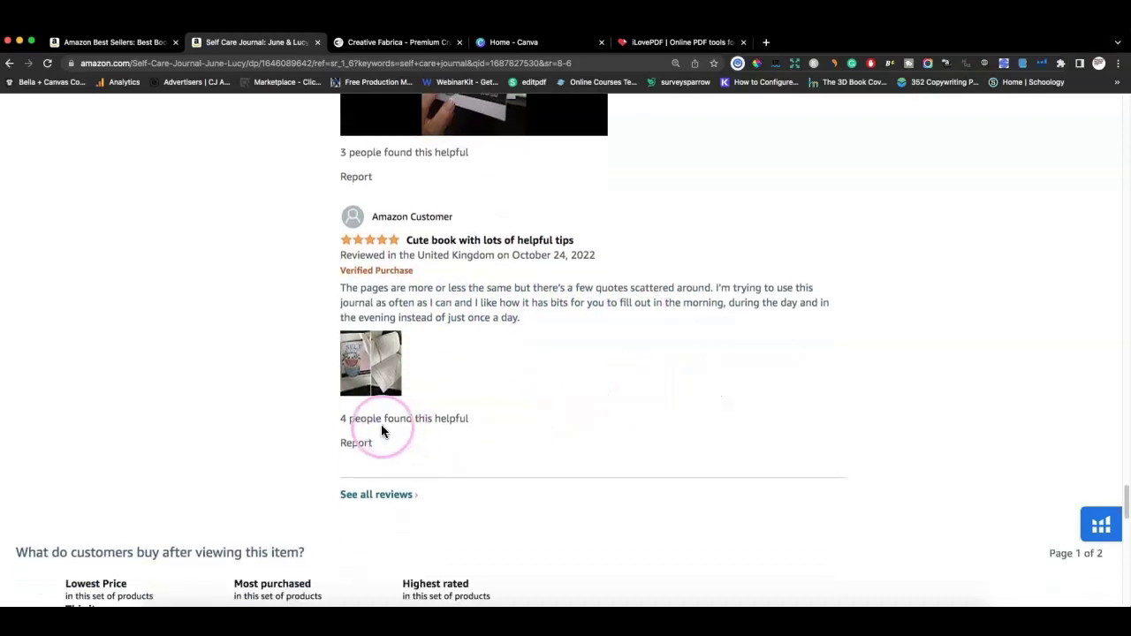
Step: Return from the journal's product page to the "self care journal" search results and look over more of the listed journals
{"action": "scroll", "coordinate": [447, 472], "scroll_direction": "up", "scroll_amount": 10}
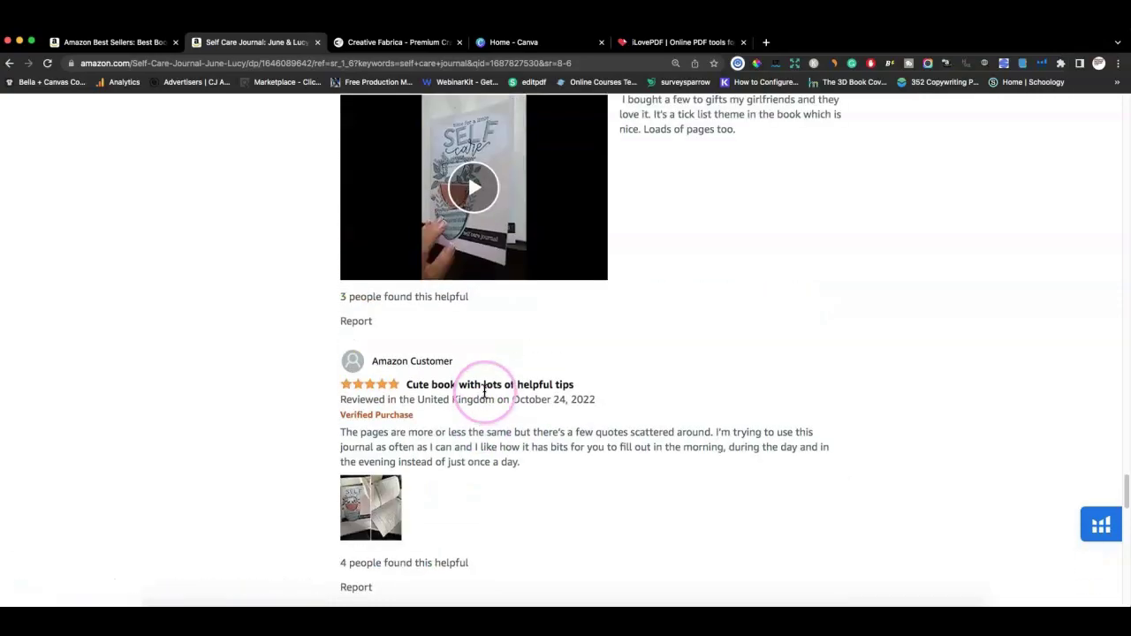
{"action": "scroll", "coordinate": [573, 409], "scroll_direction": "up", "scroll_amount": 15}
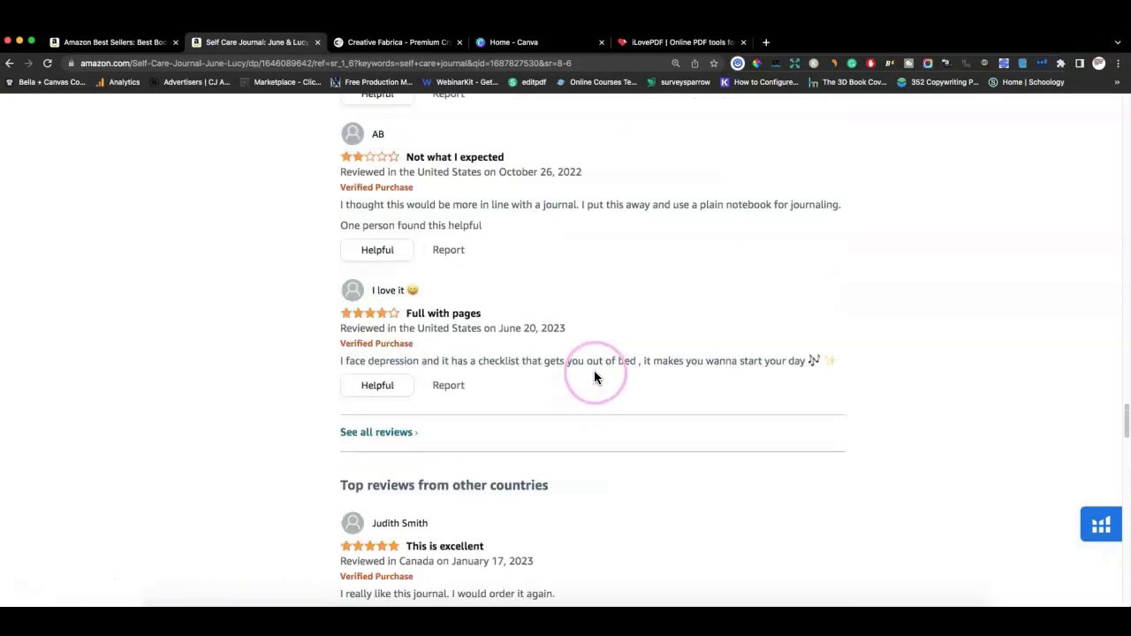
{"action": "scroll", "coordinate": [583, 371], "scroll_direction": "up", "scroll_amount": 12}
{"action": "scroll", "coordinate": [490, 363], "scroll_direction": "down", "scroll_amount": 8}
{"action": "scroll", "coordinate": [491, 357], "scroll_direction": "up", "scroll_amount": 10}
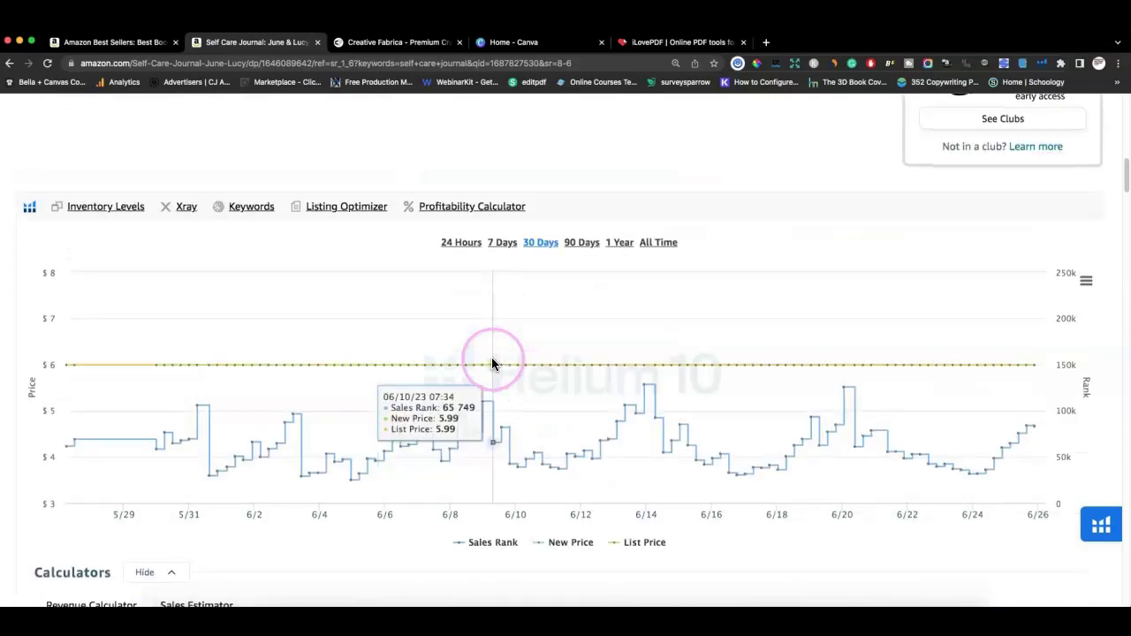
{"action": "scroll", "coordinate": [492, 356], "scroll_direction": "up", "scroll_amount": 10}
{"action": "scroll", "coordinate": [482, 345], "scroll_direction": "up", "scroll_amount": 1}
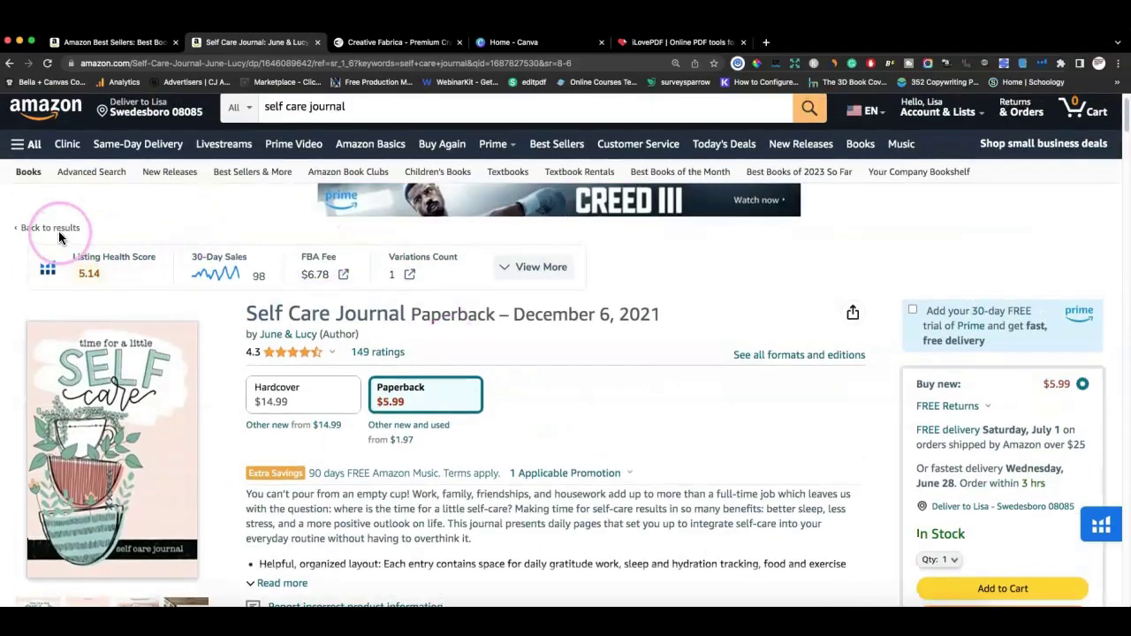
{"action": "left_click", "coordinate": [64, 230]}
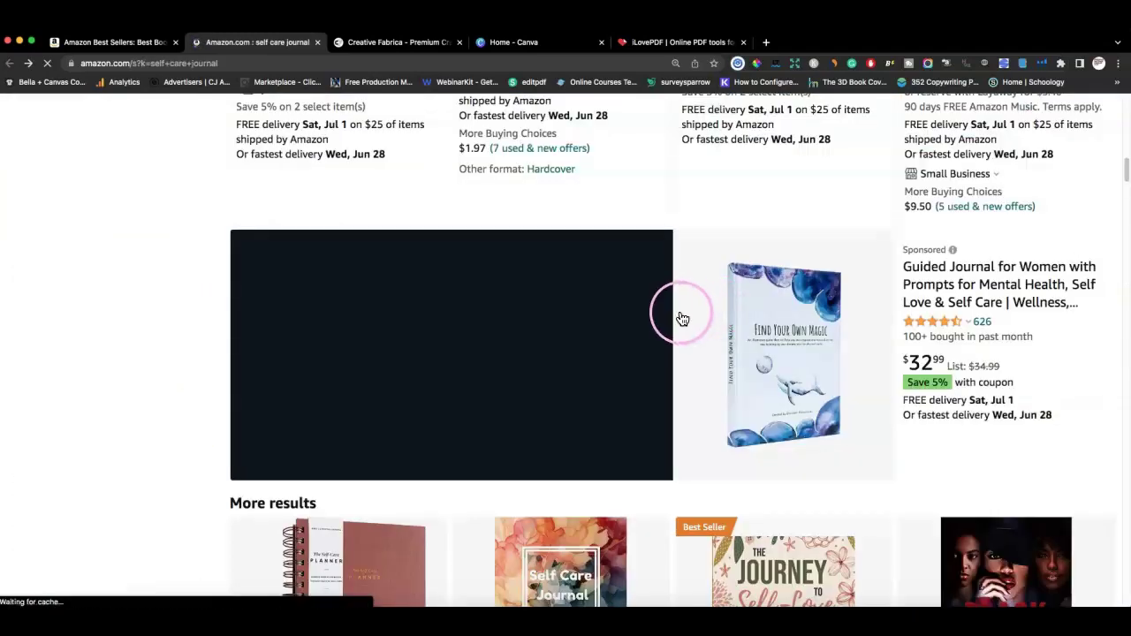
{"action": "scroll", "coordinate": [707, 345], "scroll_direction": "down", "scroll_amount": 3}
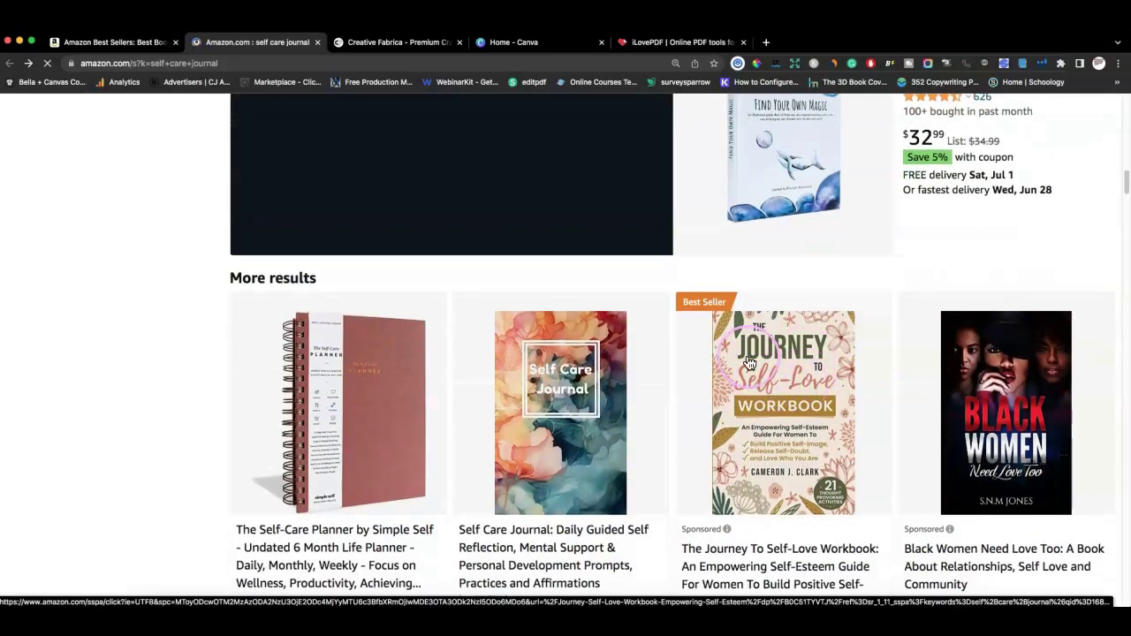
{"action": "scroll", "coordinate": [790, 362], "scroll_direction": "down", "scroll_amount": 7}
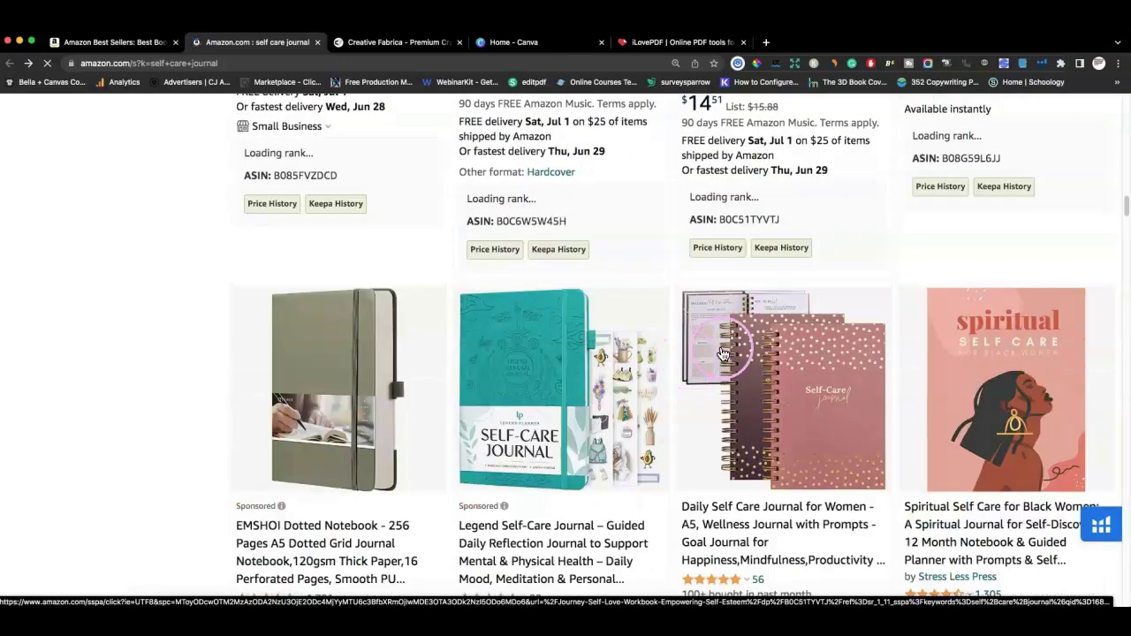
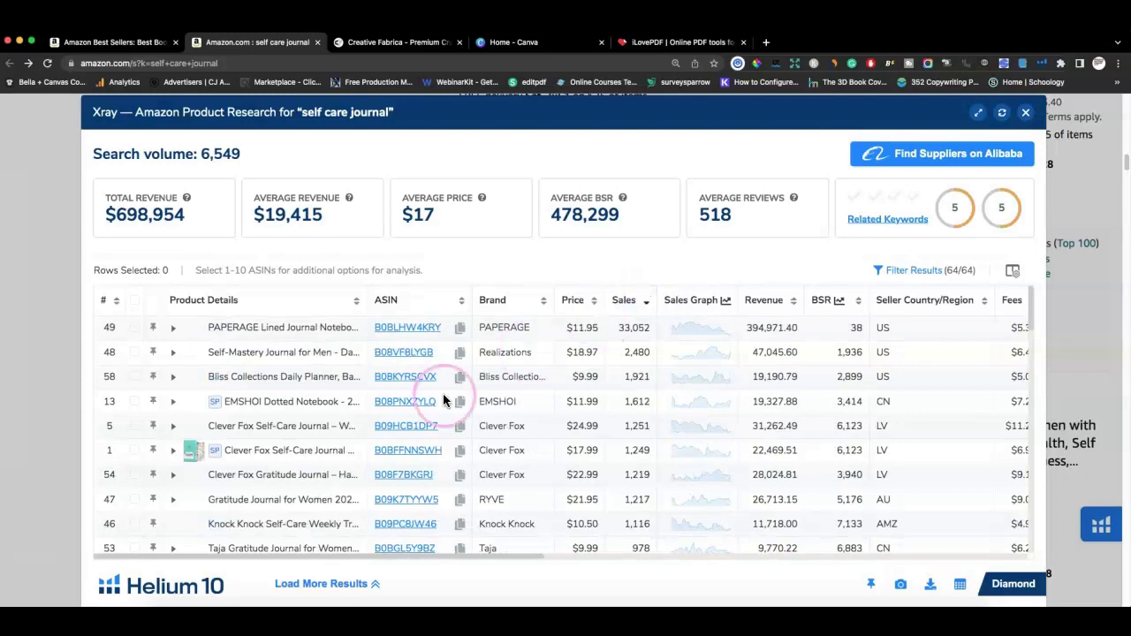
Step: Review the Xray products by price and sales, and select Spiritual Self Care for Black Women by Stress Less Press
{"action": "scroll", "coordinate": [556, 380], "scroll_direction": "down", "scroll_amount": 1}
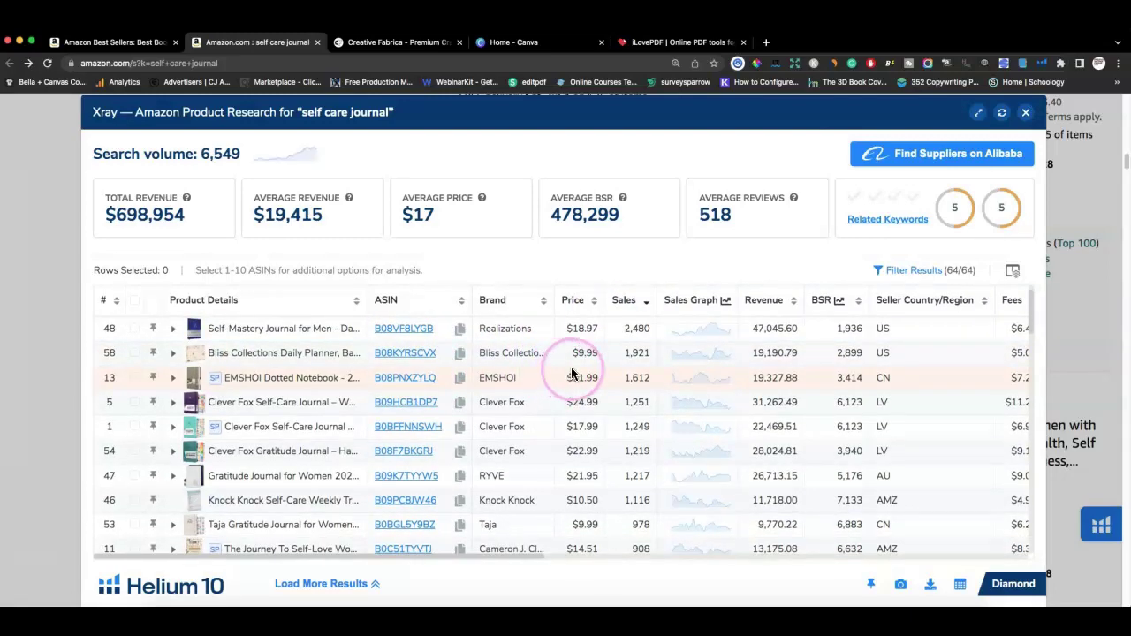
{"action": "scroll", "coordinate": [572, 373], "scroll_direction": "down", "scroll_amount": 5}
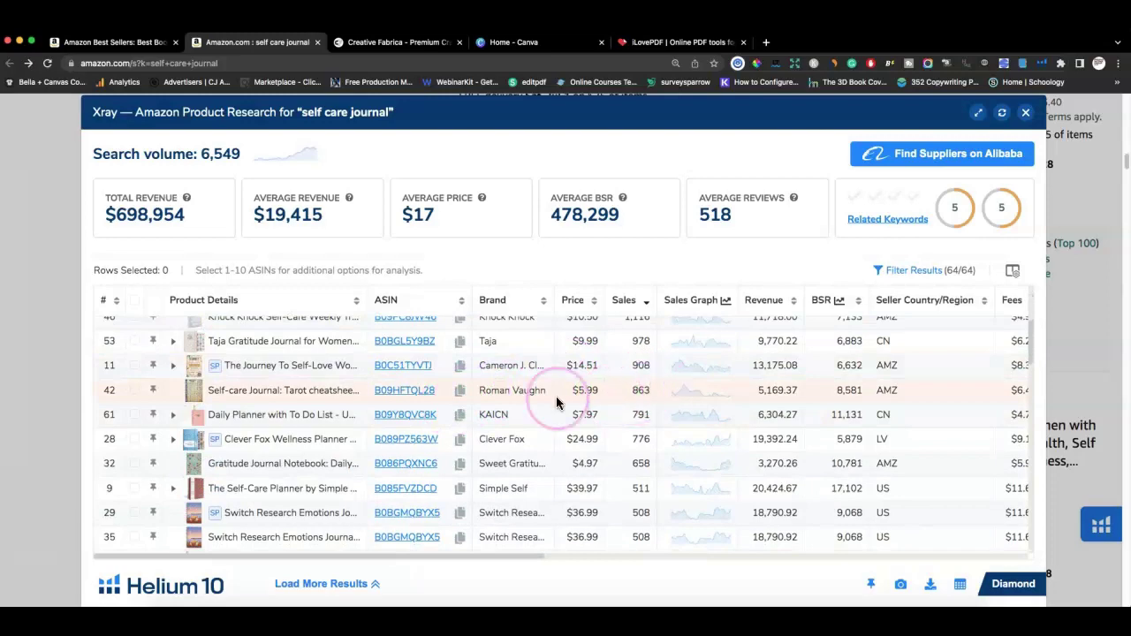
{"action": "mouse_move", "coordinate": [289, 397]}
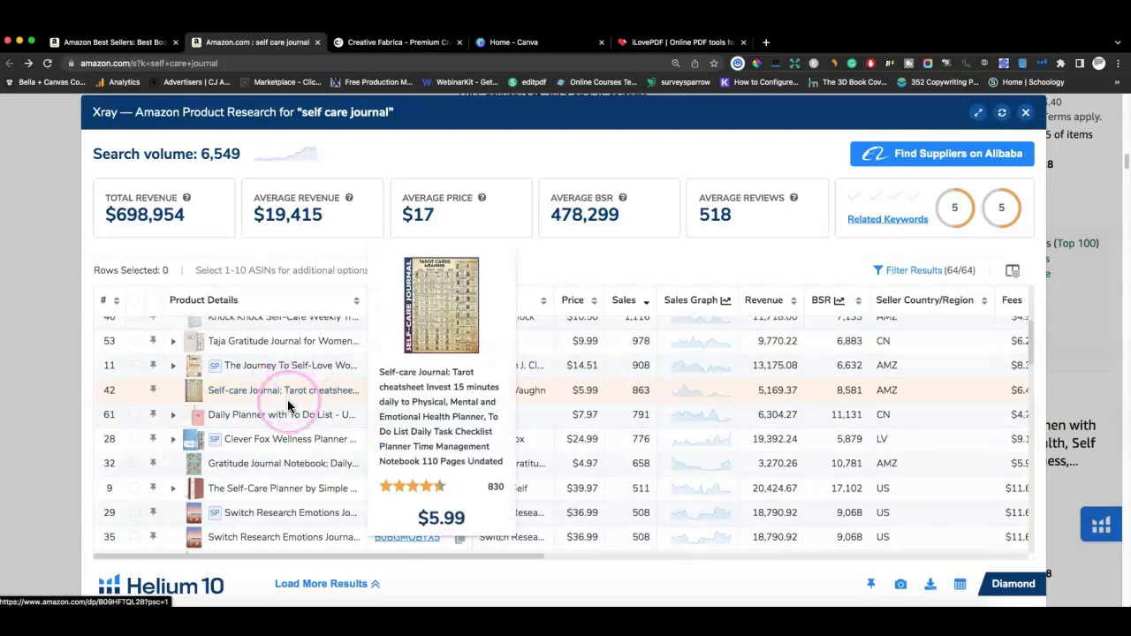
{"action": "scroll", "coordinate": [269, 486], "scroll_direction": "down", "scroll_amount": 8}
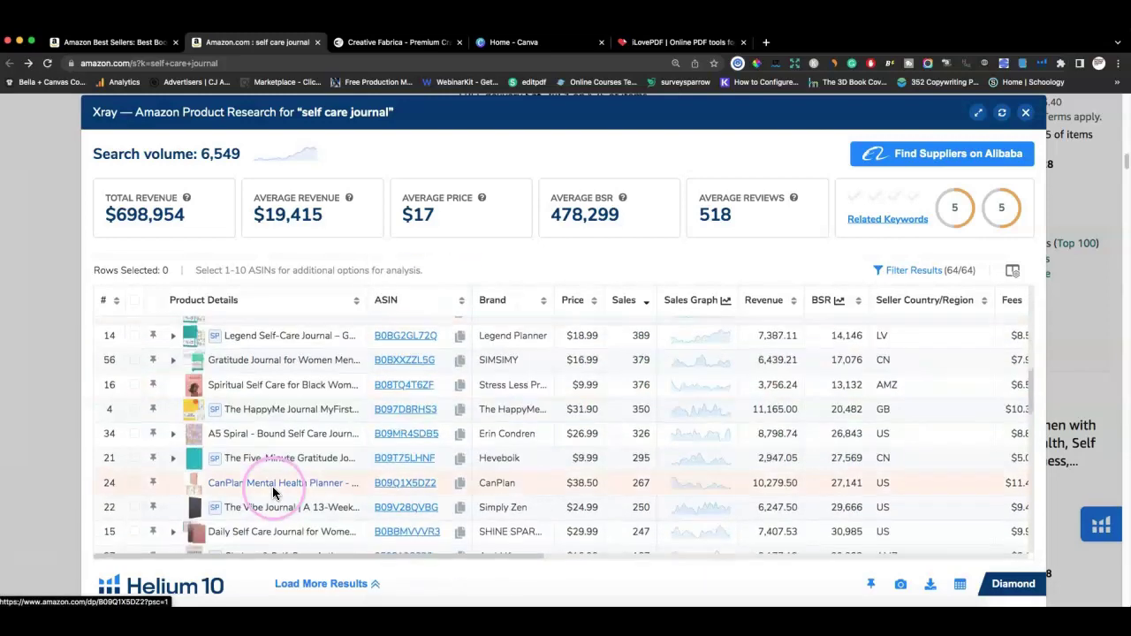
{"action": "left_click", "coordinate": [134, 385]}
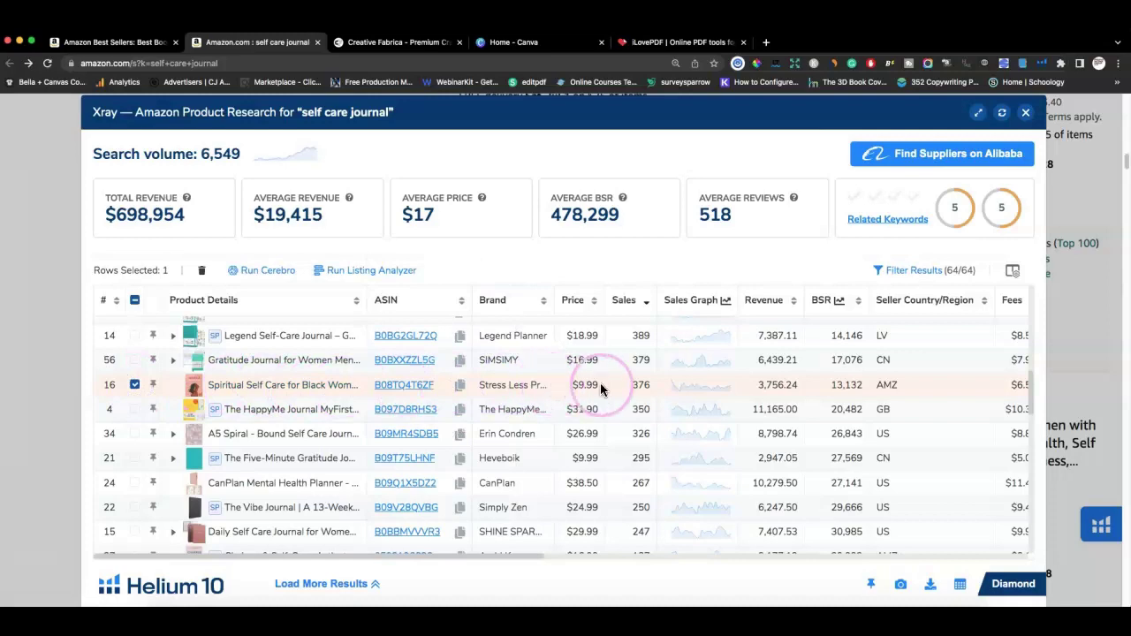
Step: Add the $5.99 June & Lucy Self Care Journal to the selected Xray products
{"action": "scroll", "coordinate": [361, 430], "scroll_direction": "down", "scroll_amount": 2}
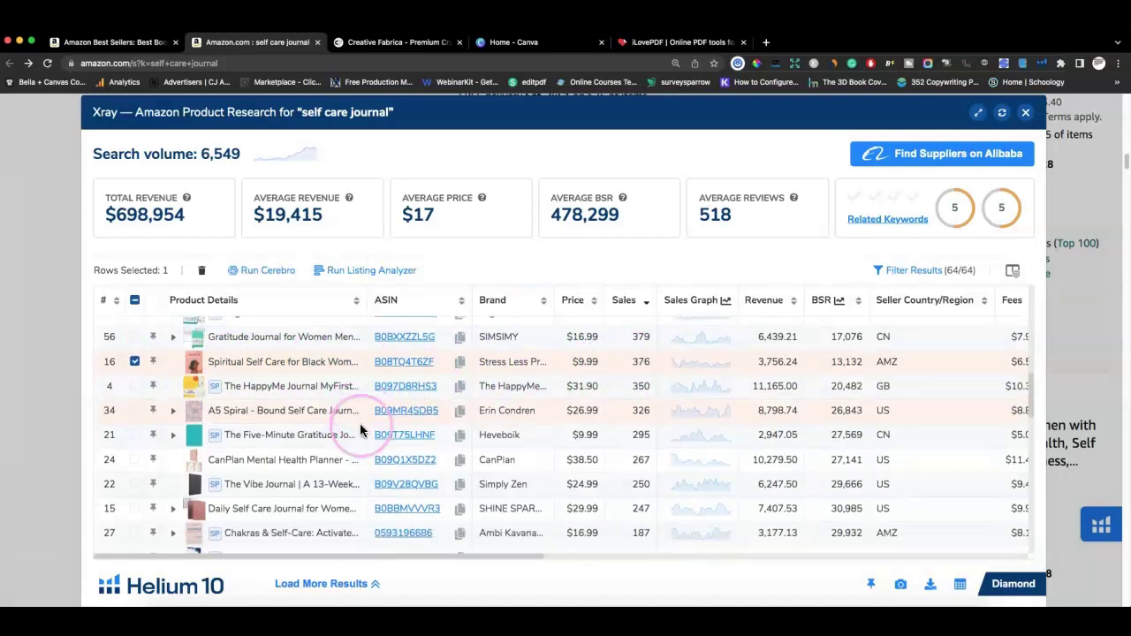
{"action": "scroll", "coordinate": [360, 430], "scroll_direction": "down", "scroll_amount": 3}
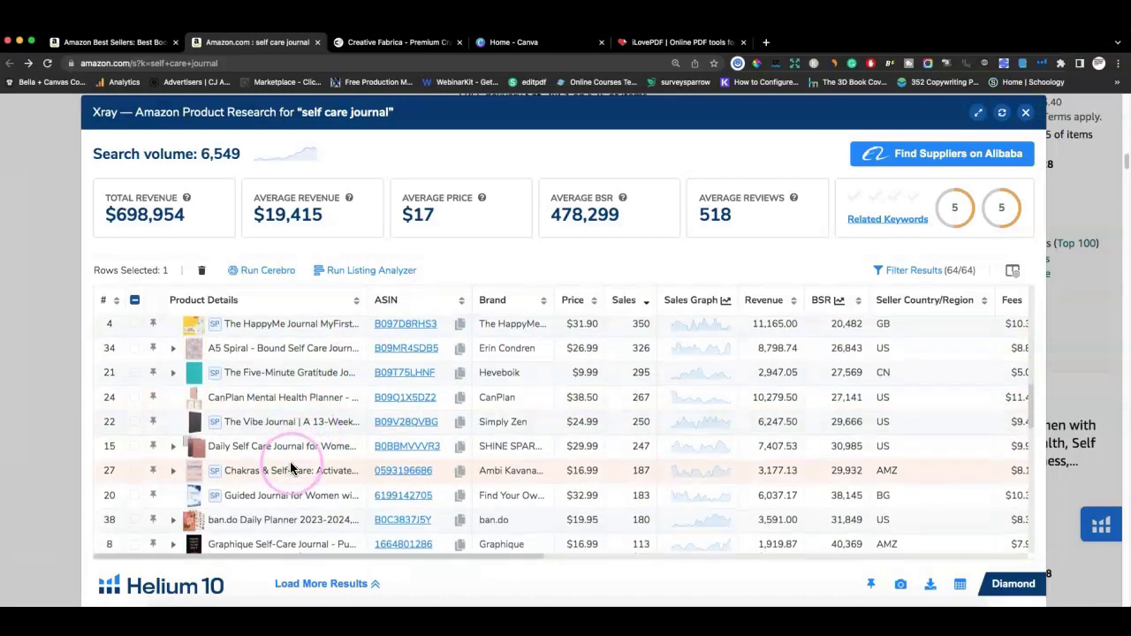
{"action": "scroll", "coordinate": [290, 468], "scroll_direction": "down", "scroll_amount": 4}
{"action": "scroll", "coordinate": [290, 469], "scroll_direction": "down", "scroll_amount": 5}
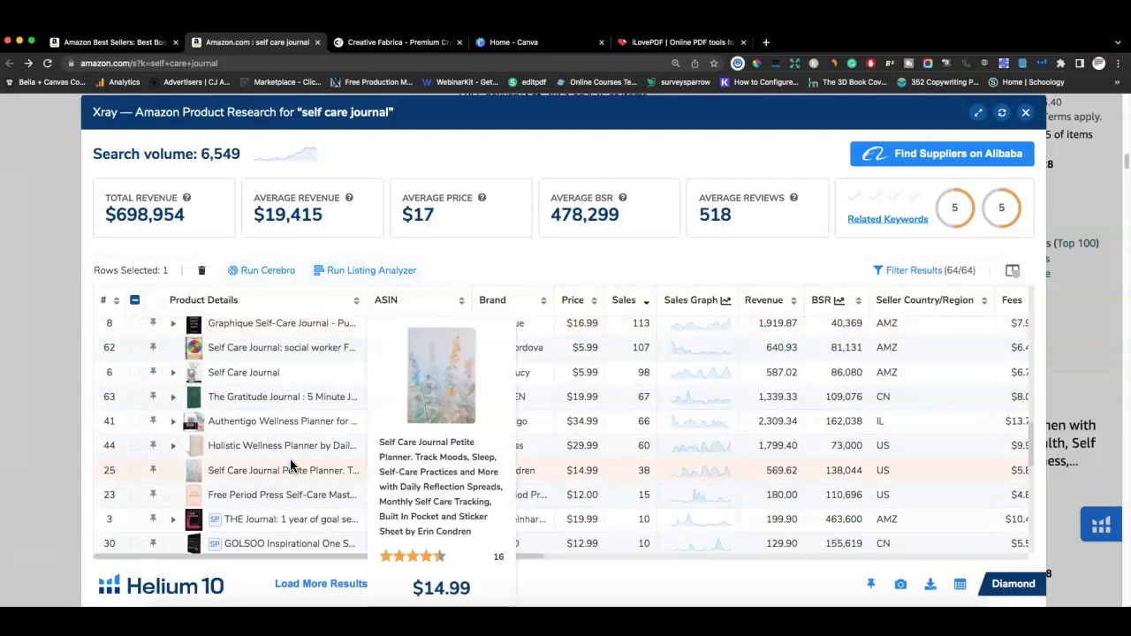
{"action": "left_click", "coordinate": [262, 375]}
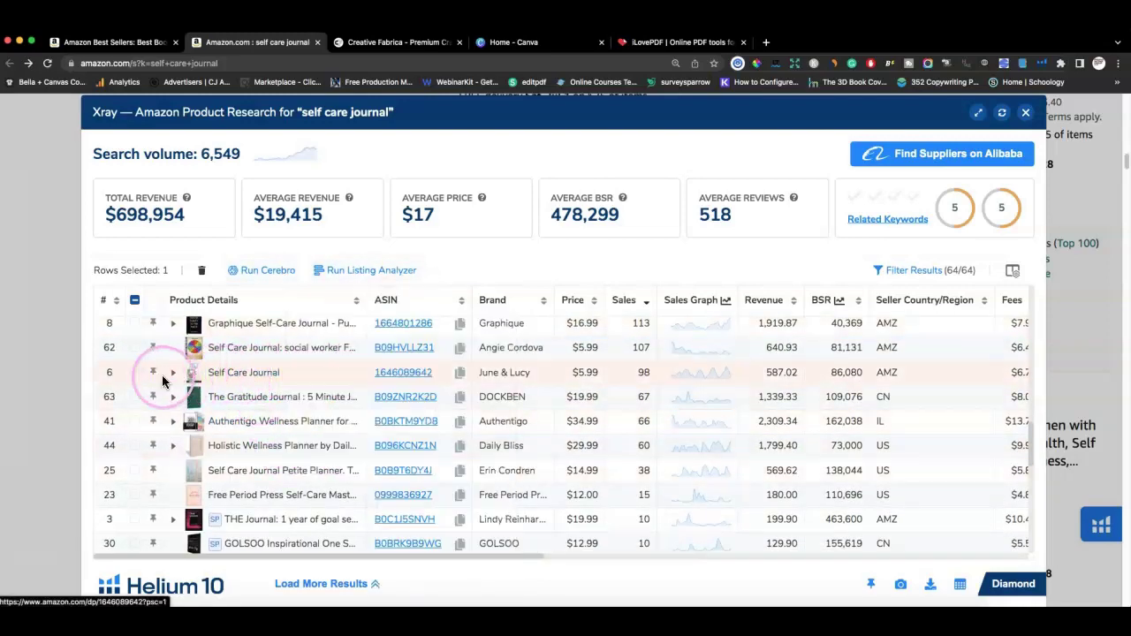
{"action": "left_click", "coordinate": [134, 372]}
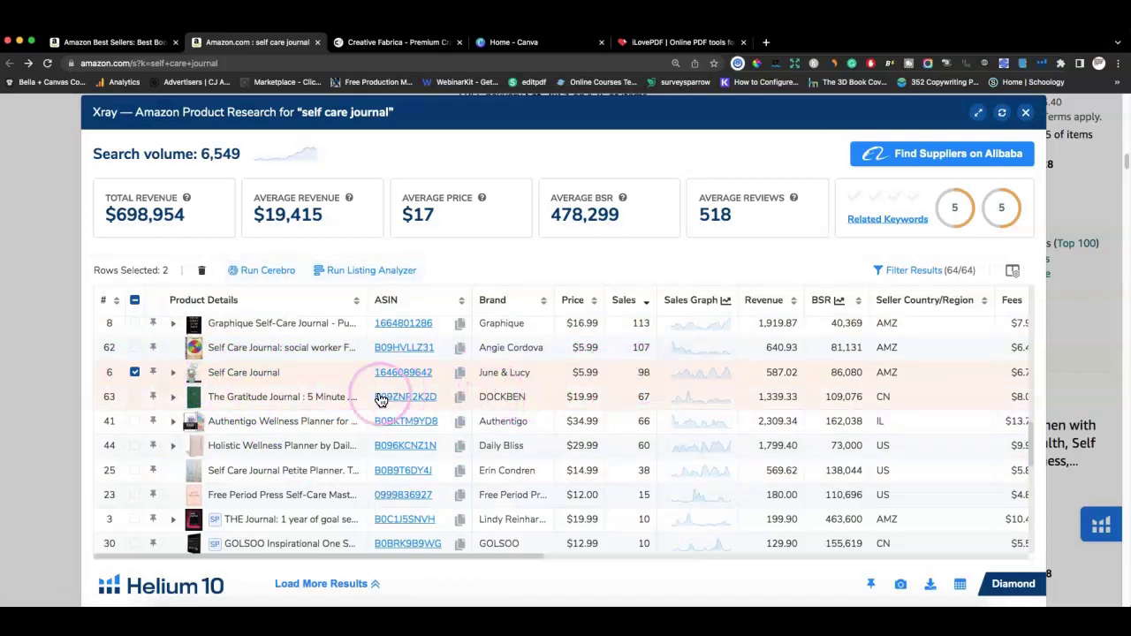
Step: Run Cerebro on the two selected journals and examine the search volumes and competing products of their keywords
{"action": "left_click", "coordinate": [268, 274]}
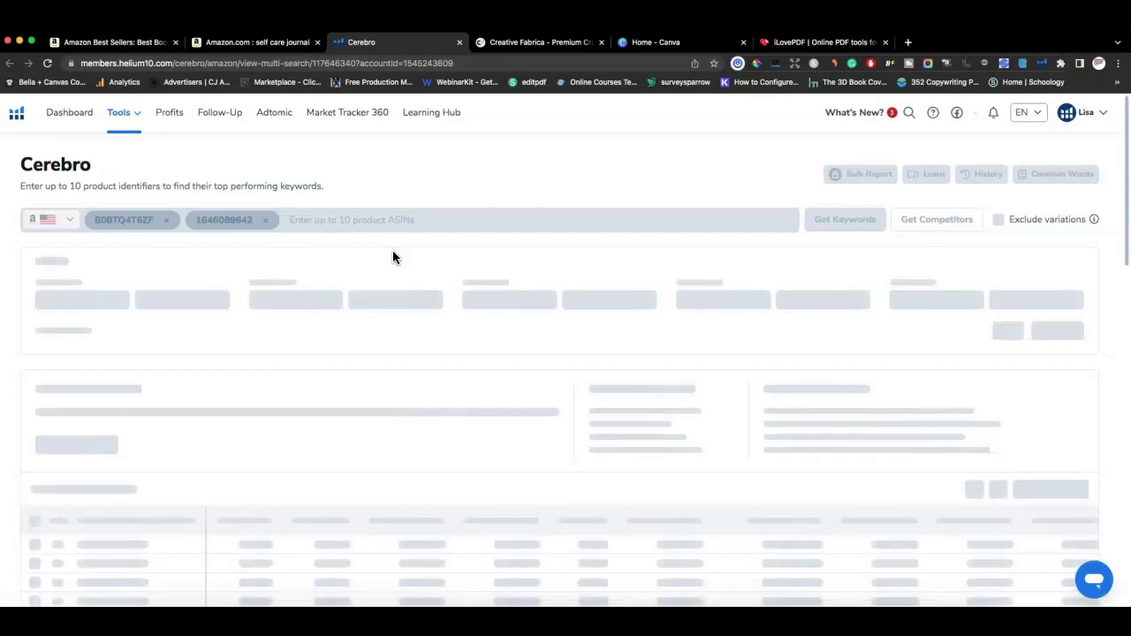
{"action": "left_click", "coordinate": [546, 278]}
{"action": "scroll", "coordinate": [546, 278], "scroll_direction": "down", "scroll_amount": 5}
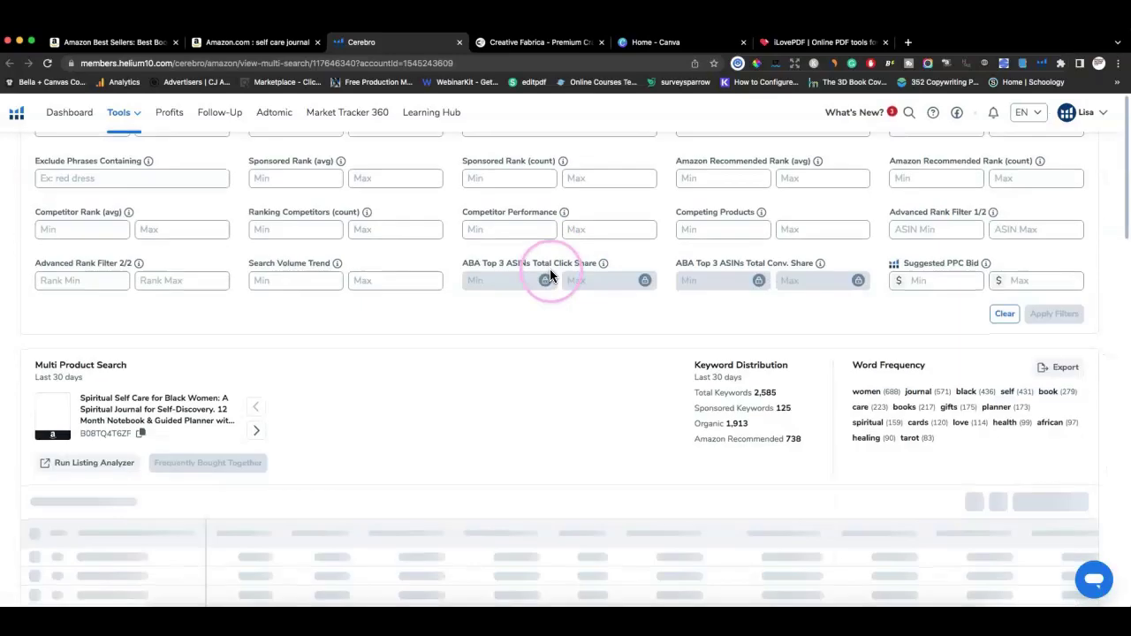
{"action": "scroll", "coordinate": [553, 293], "scroll_direction": "down", "scroll_amount": 3}
{"action": "scroll", "coordinate": [520, 302], "scroll_direction": "down", "scroll_amount": 1}
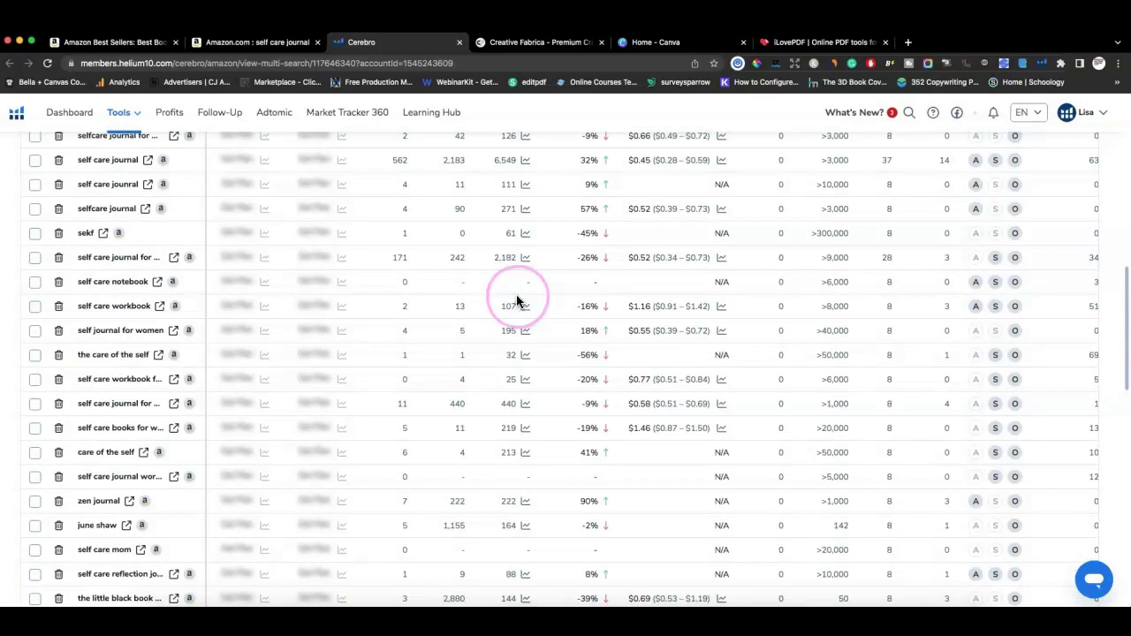
{"action": "scroll", "coordinate": [492, 299], "scroll_direction": "up", "scroll_amount": 1}
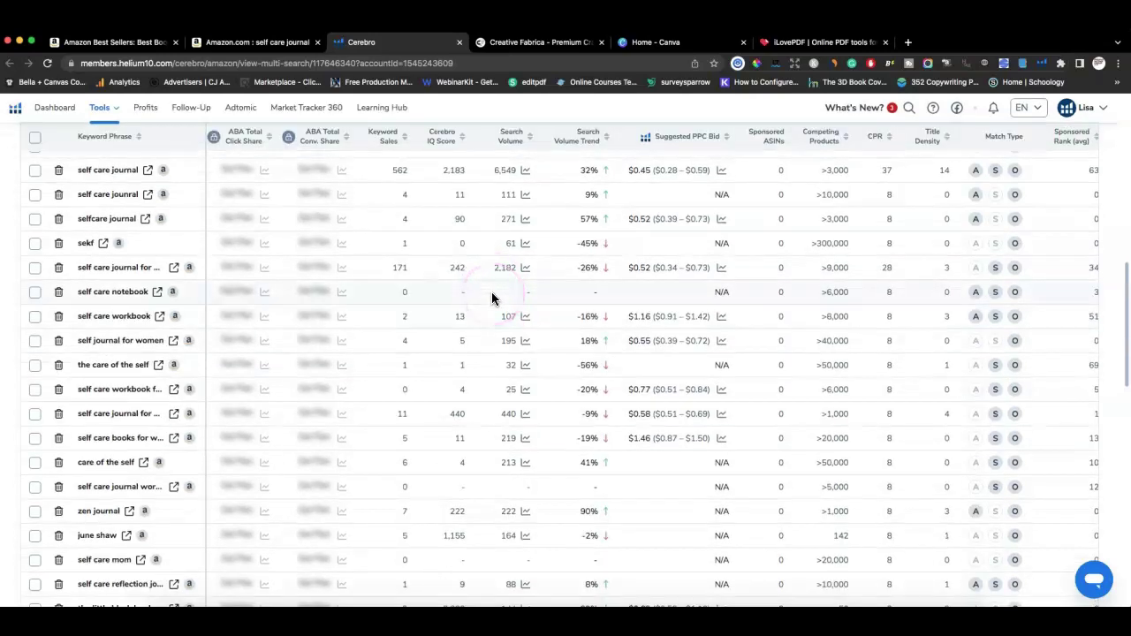
Step: Widen the Keyword Phrase column of the Cerebro results so that the longer phrases fit in full
{"action": "scroll", "coordinate": [386, 281], "scroll_direction": "up", "scroll_amount": 1}
{"action": "left_click", "coordinate": [201, 148]}
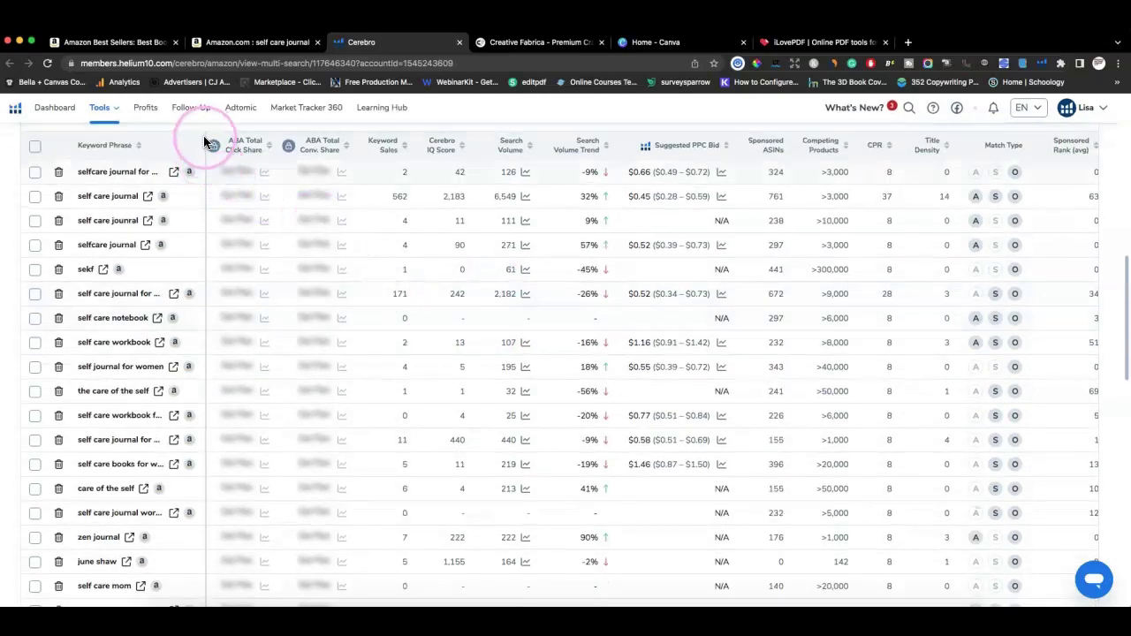
{"action": "left_click_drag", "start_coordinate": [206, 141], "coordinate": [209, 141]}
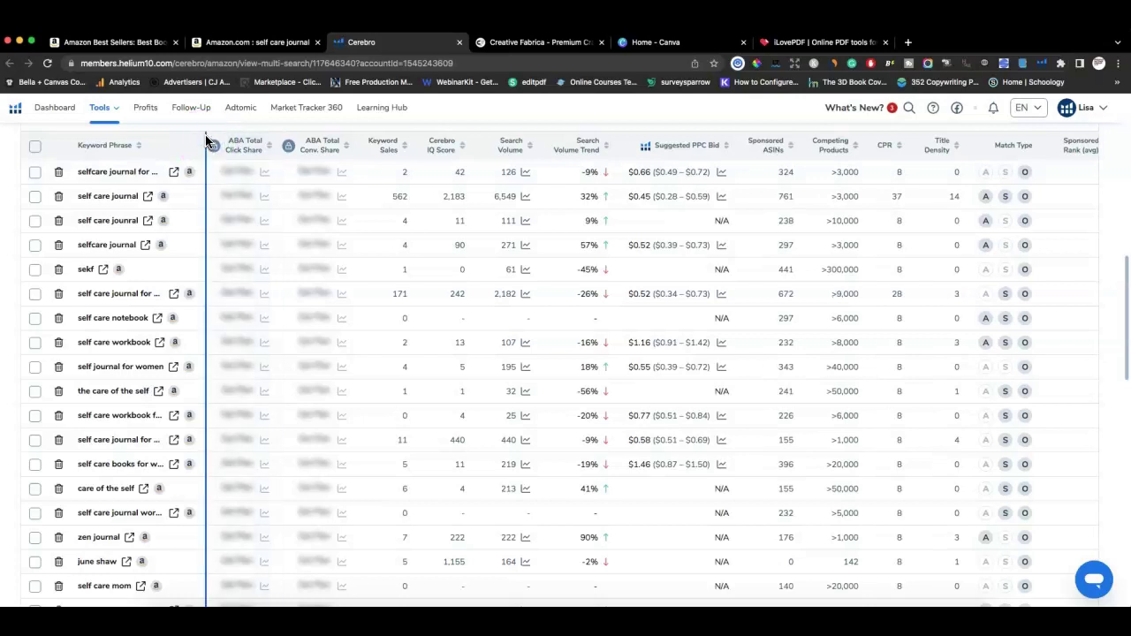
{"action": "left_click_drag", "start_coordinate": [205, 141], "coordinate": [257, 146]}
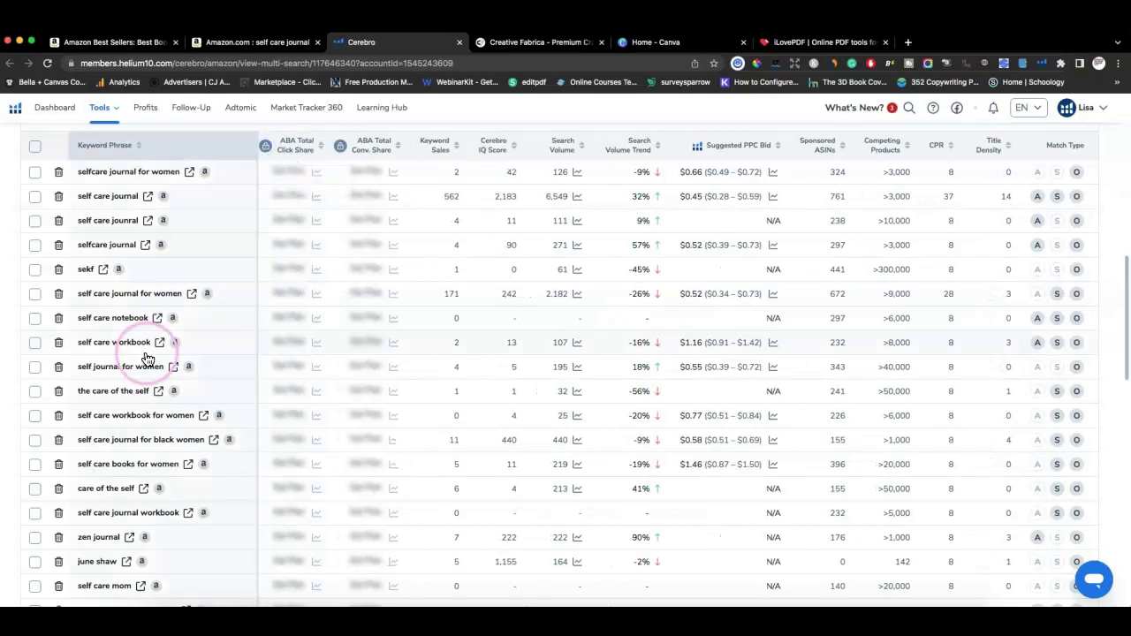
Step: Review the word frequency summary and the search volumes and competing products of the keywords further down the list
{"action": "scroll", "coordinate": [471, 328], "scroll_direction": "up", "scroll_amount": 3}
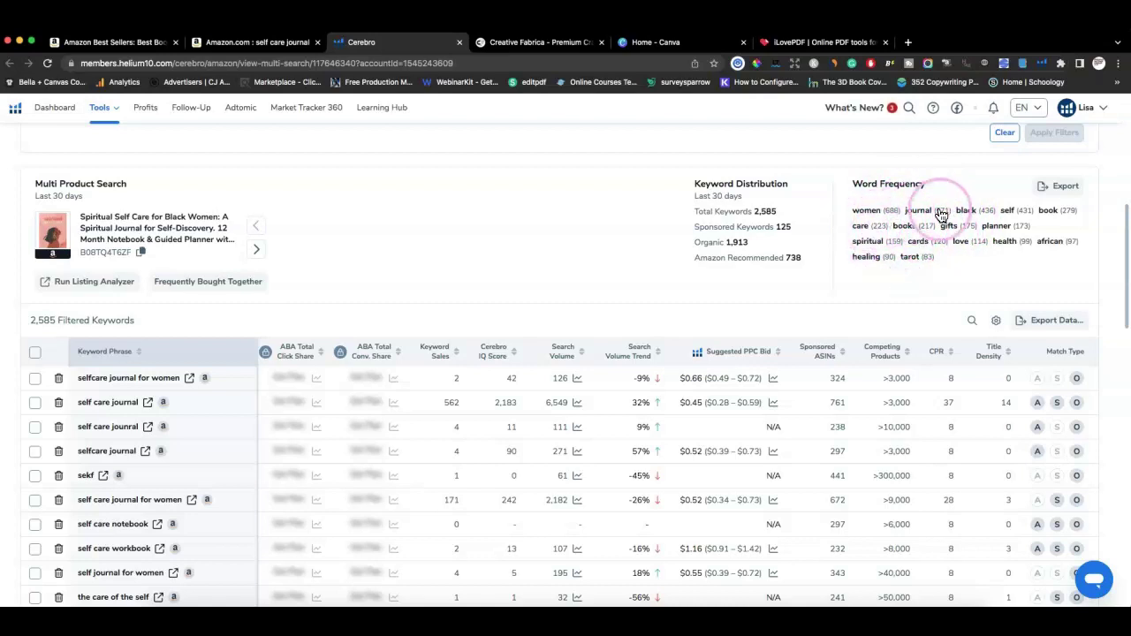
{"action": "scroll", "coordinate": [562, 368], "scroll_direction": "down", "scroll_amount": 3}
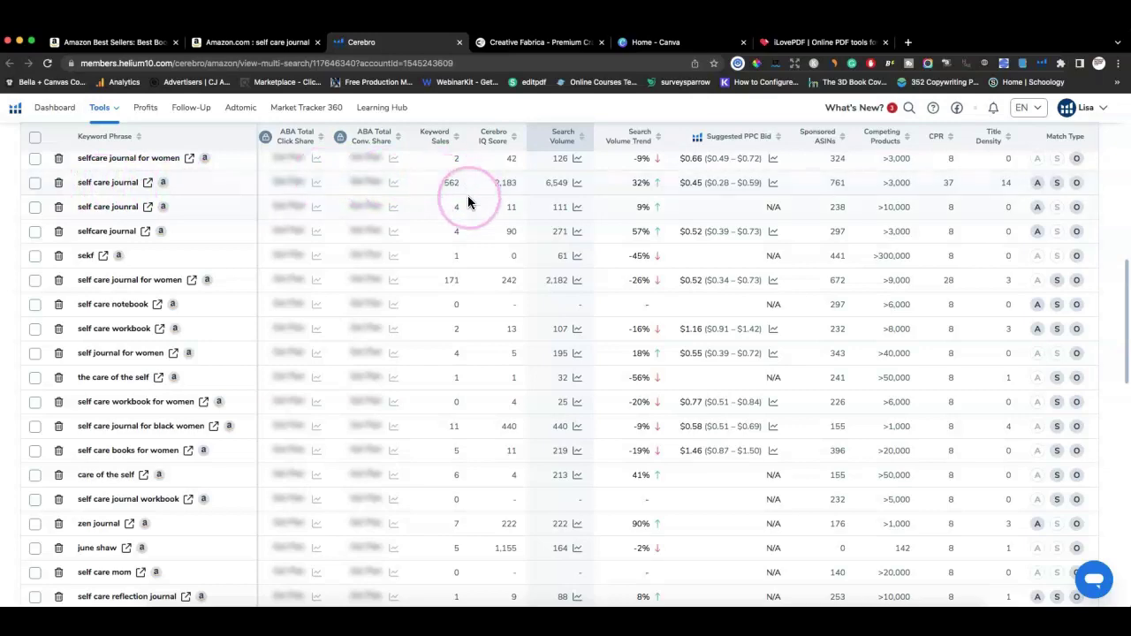
{"action": "scroll", "coordinate": [468, 221], "scroll_direction": "down", "scroll_amount": 3}
{"action": "scroll", "coordinate": [474, 235], "scroll_direction": "down", "scroll_amount": 8}
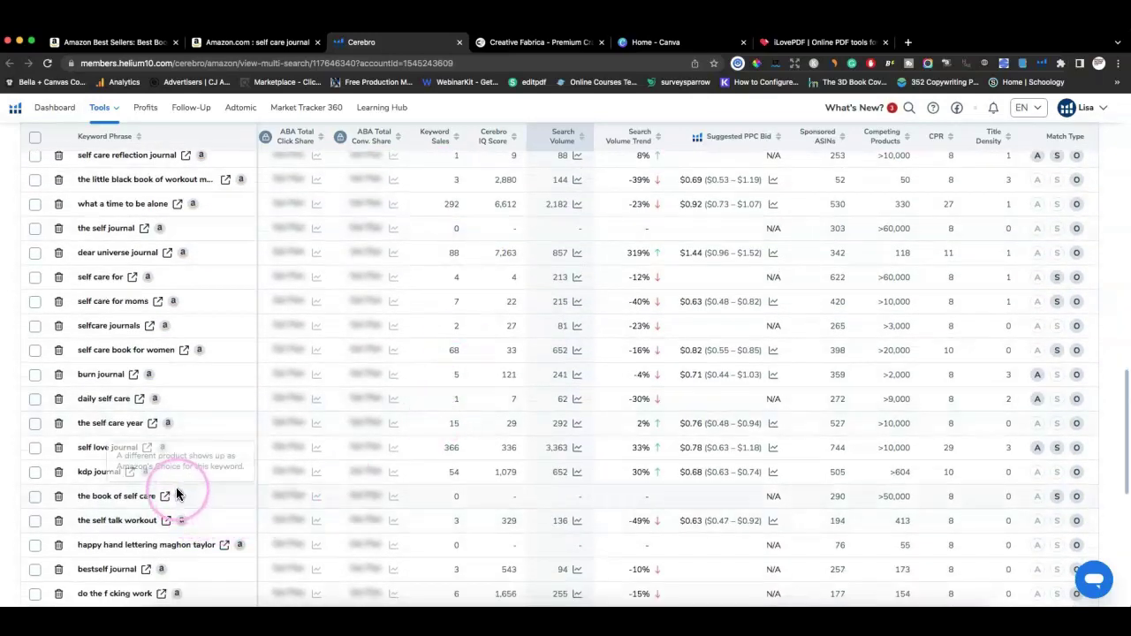
{"action": "scroll", "coordinate": [168, 493], "scroll_direction": "down", "scroll_amount": 2}
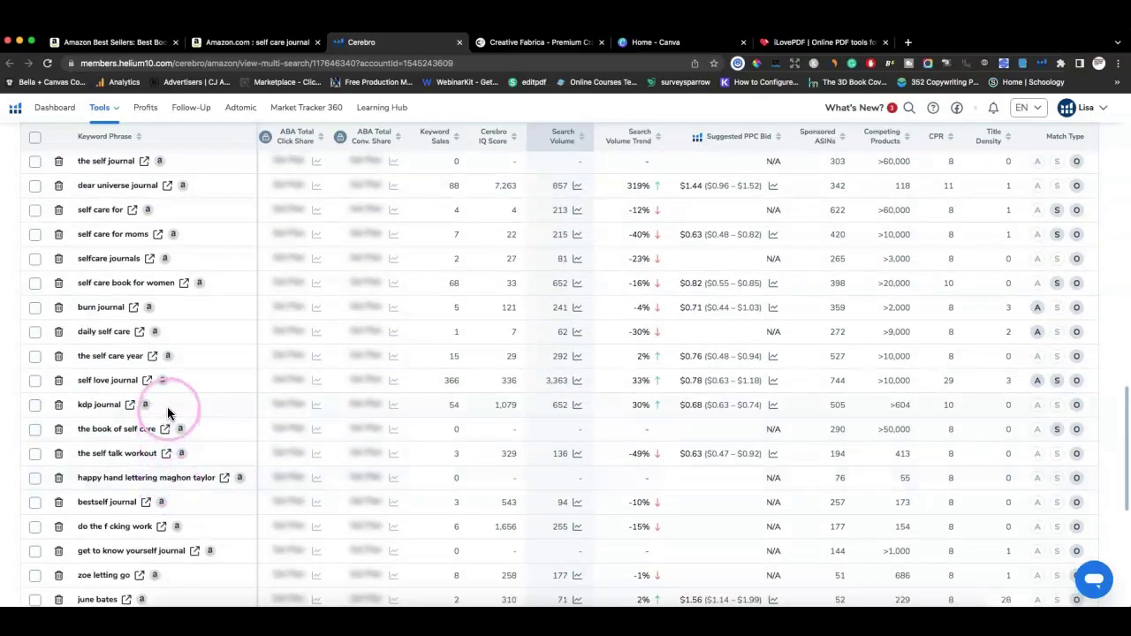
Step: Sort the keywords by Cerebro IQ Score from highest to lowest and look over the top phrases
{"action": "left_click", "coordinate": [507, 152]}
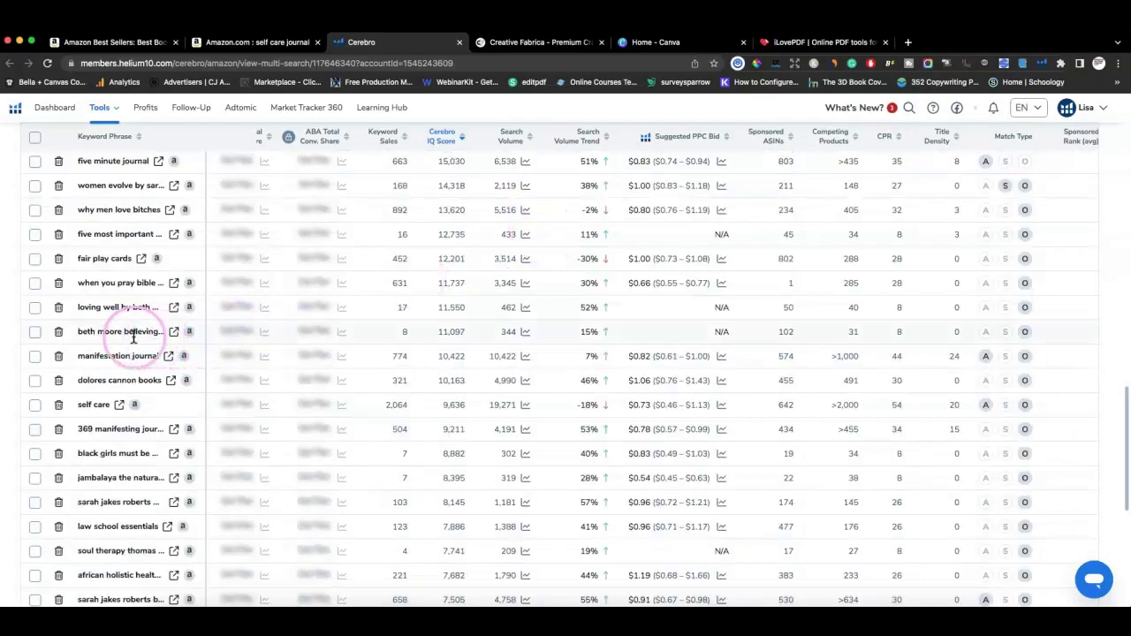
{"action": "scroll", "coordinate": [131, 336], "scroll_direction": "down", "scroll_amount": 5}
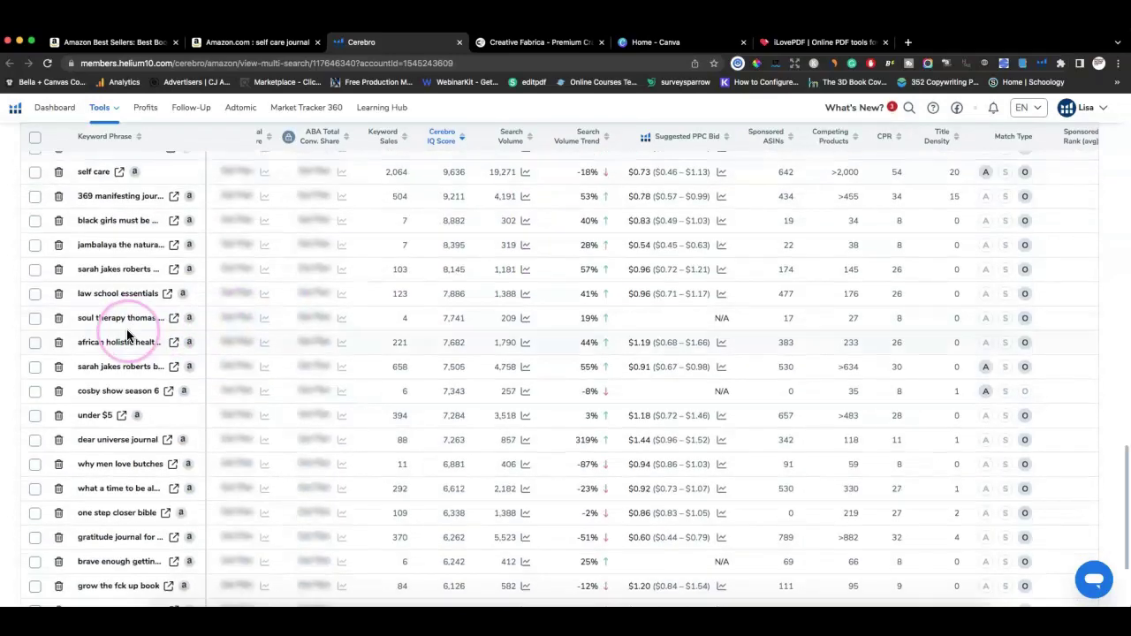
{"action": "scroll", "coordinate": [128, 334], "scroll_direction": "up", "scroll_amount": 10}
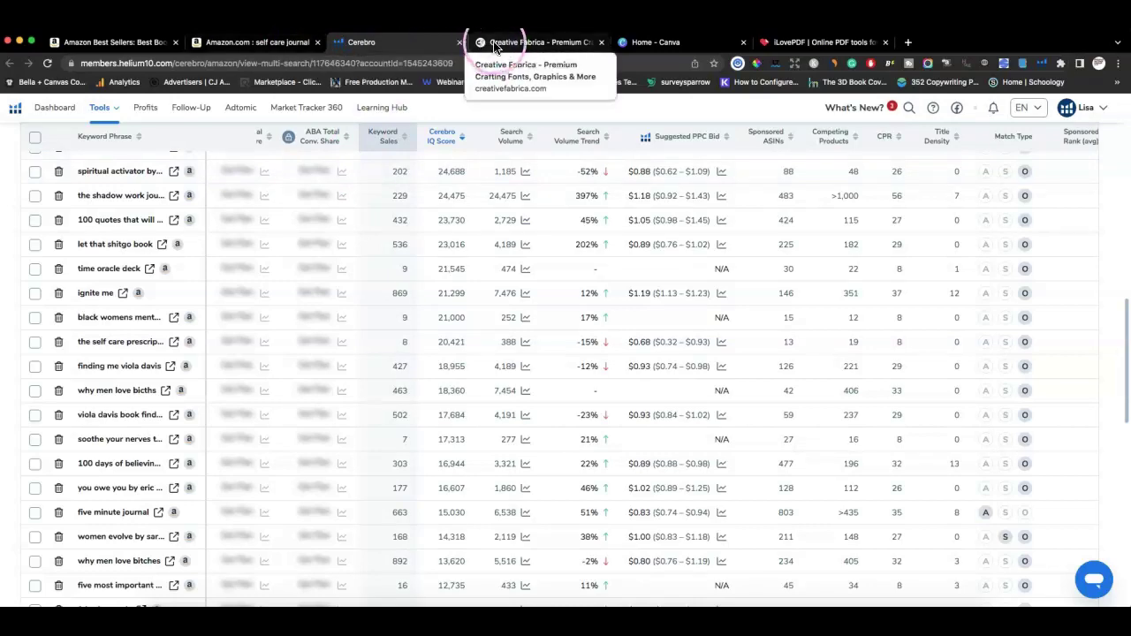
Step: Switch to Creative Fabrica and search all categories for "self care journal"
{"action": "left_click", "coordinate": [542, 44]}
{"action": "left_click", "coordinate": [470, 148]}
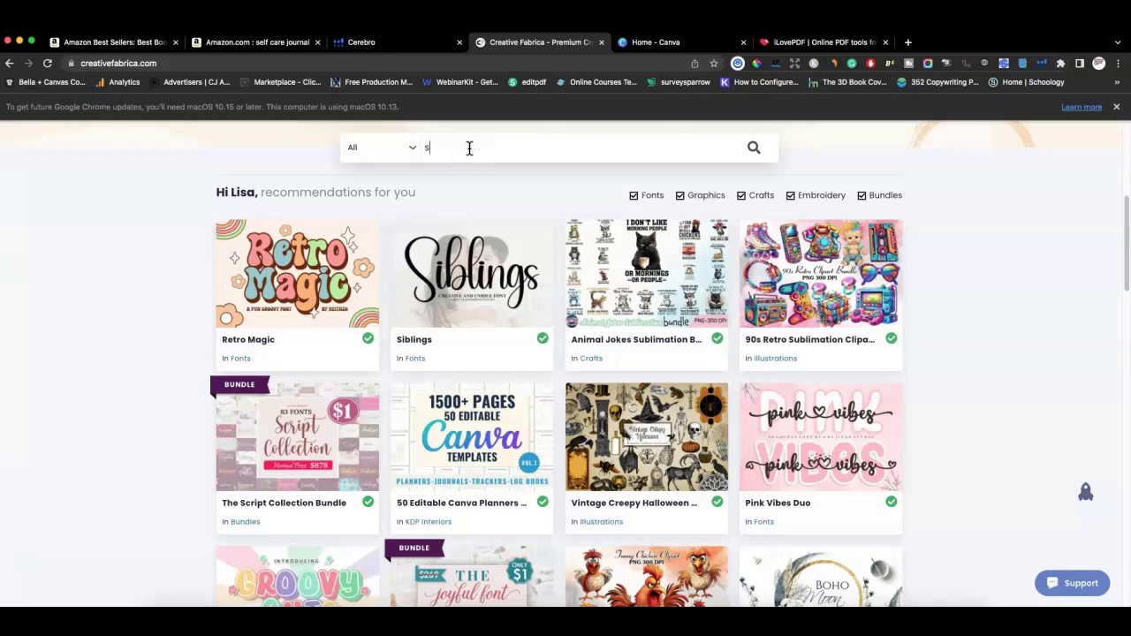
{"action": "type", "text": "sek"}
{"action": "key", "text": "BackSpace"}
{"action": "type", "text": "lf care"}
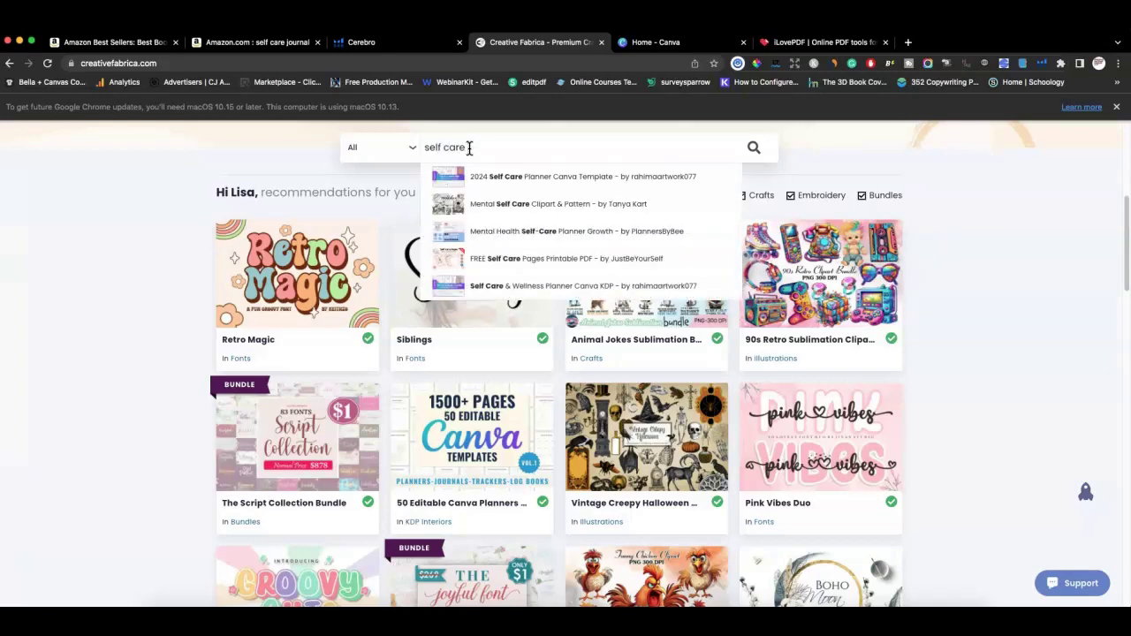
{"action": "type", "text": " journal"}
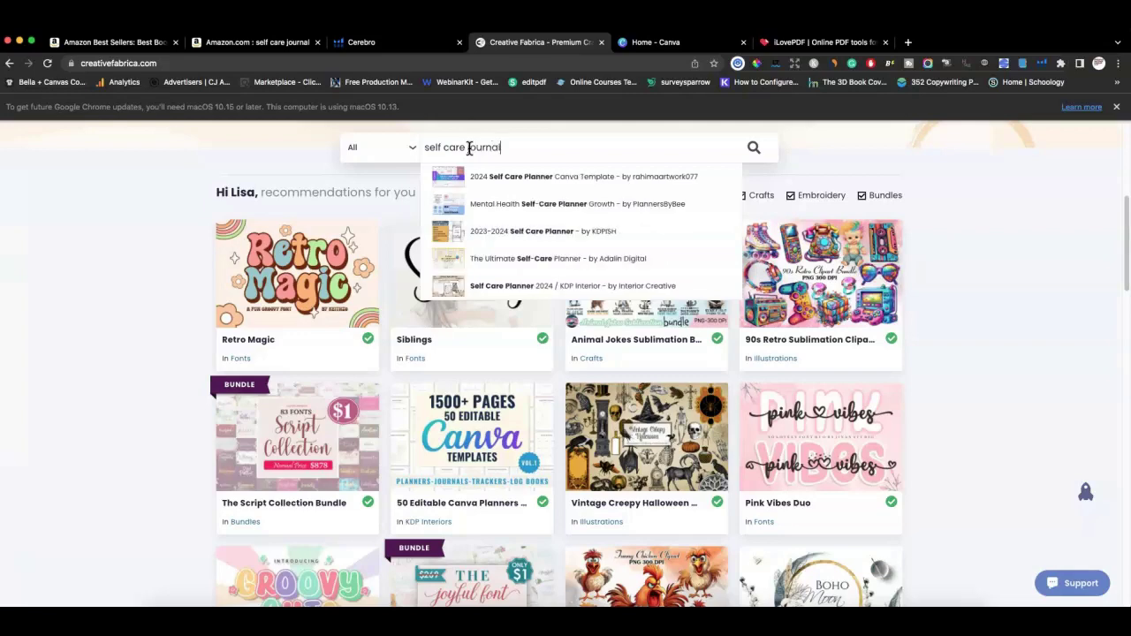
{"action": "key", "text": "Return"}
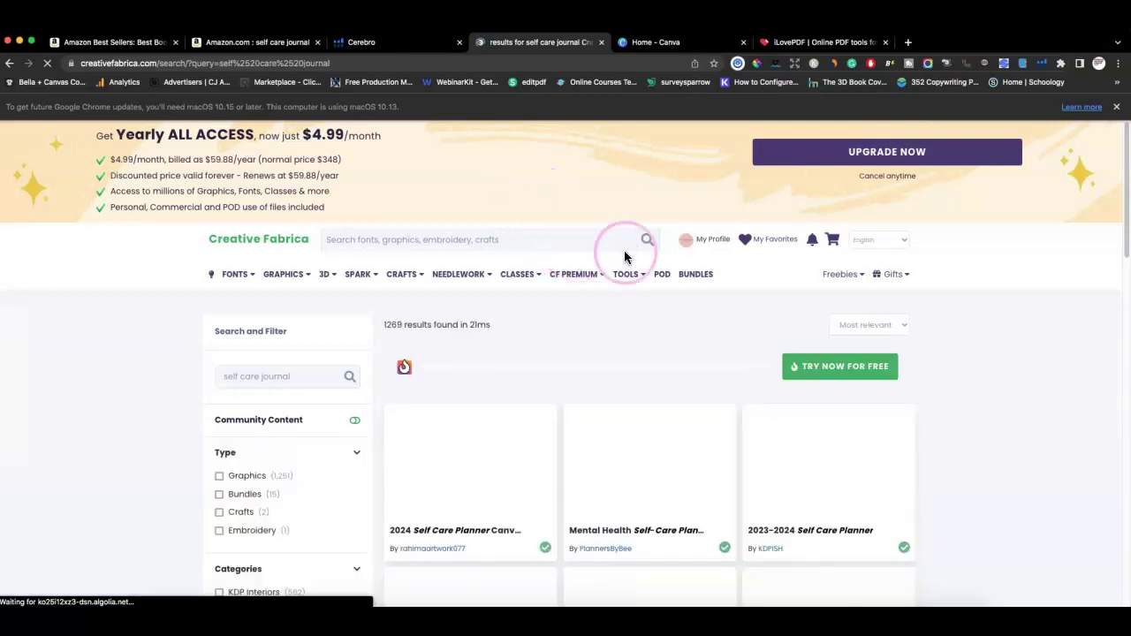
Step: Look through the self care planner and journal templates in the Creative Fabrica search results
{"action": "scroll", "coordinate": [693, 303], "scroll_direction": "down", "scroll_amount": 1}
{"action": "scroll", "coordinate": [707, 309], "scroll_direction": "down", "scroll_amount": 1}
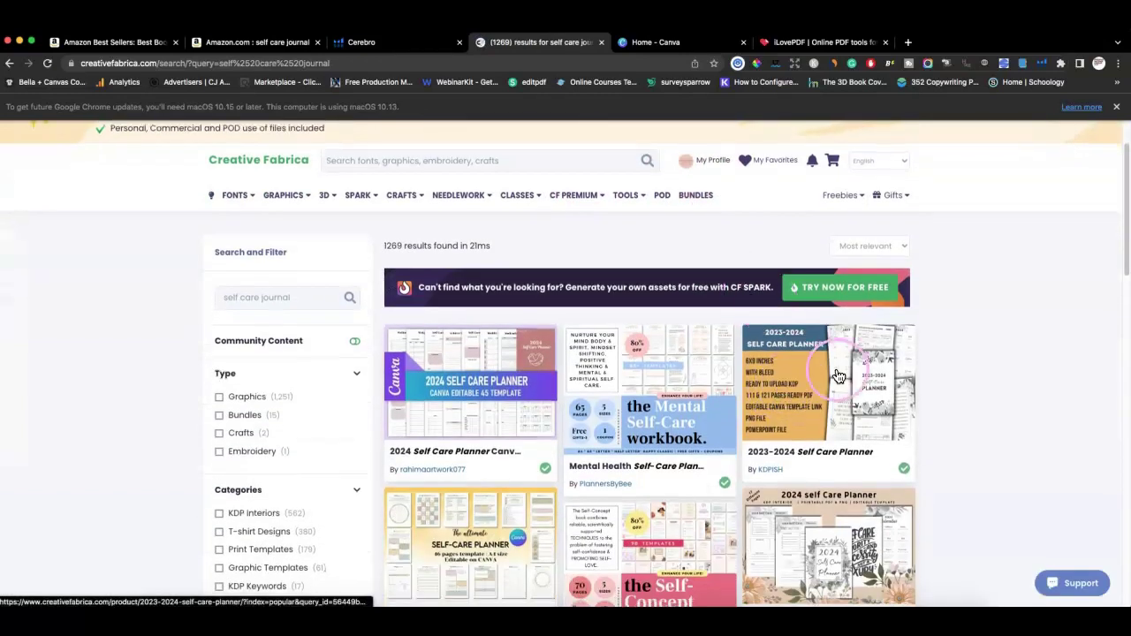
{"action": "scroll", "coordinate": [795, 371], "scroll_direction": "down", "scroll_amount": 3}
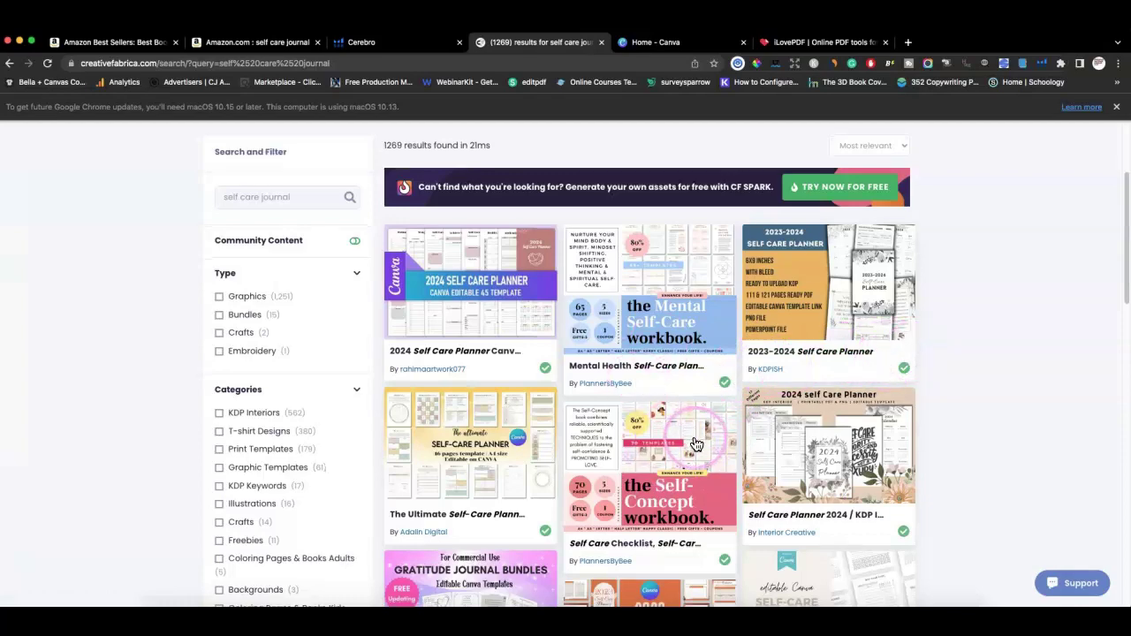
{"action": "scroll", "coordinate": [672, 424], "scroll_direction": "down", "scroll_amount": 6}
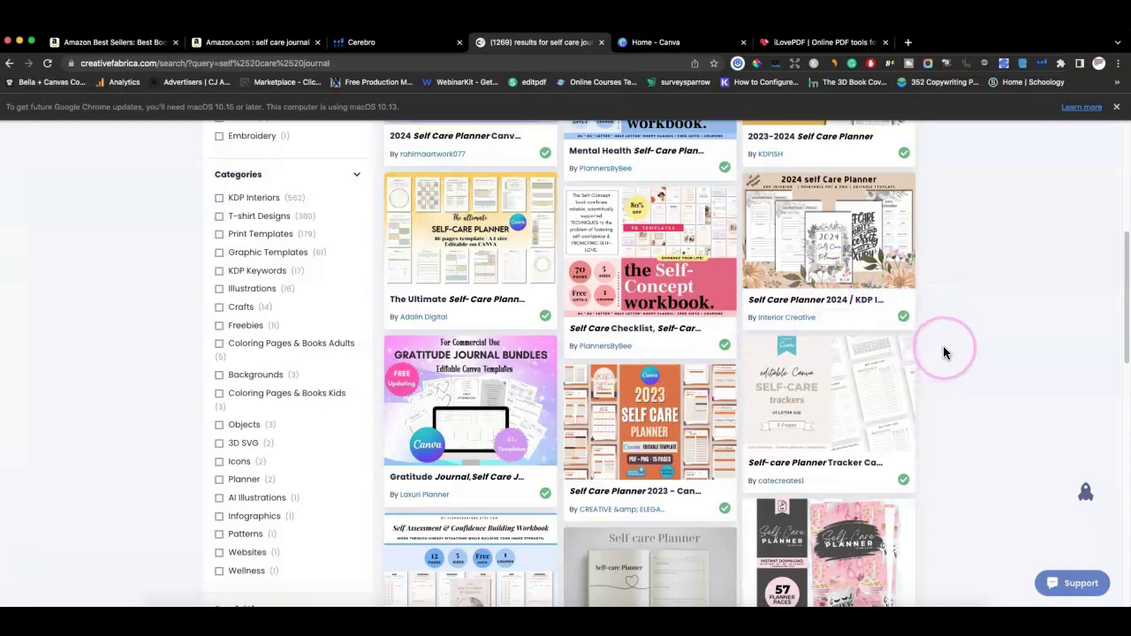
{"action": "scroll", "coordinate": [943, 346], "scroll_direction": "down", "scroll_amount": 2}
{"action": "scroll", "coordinate": [942, 350], "scroll_direction": "down", "scroll_amount": 3}
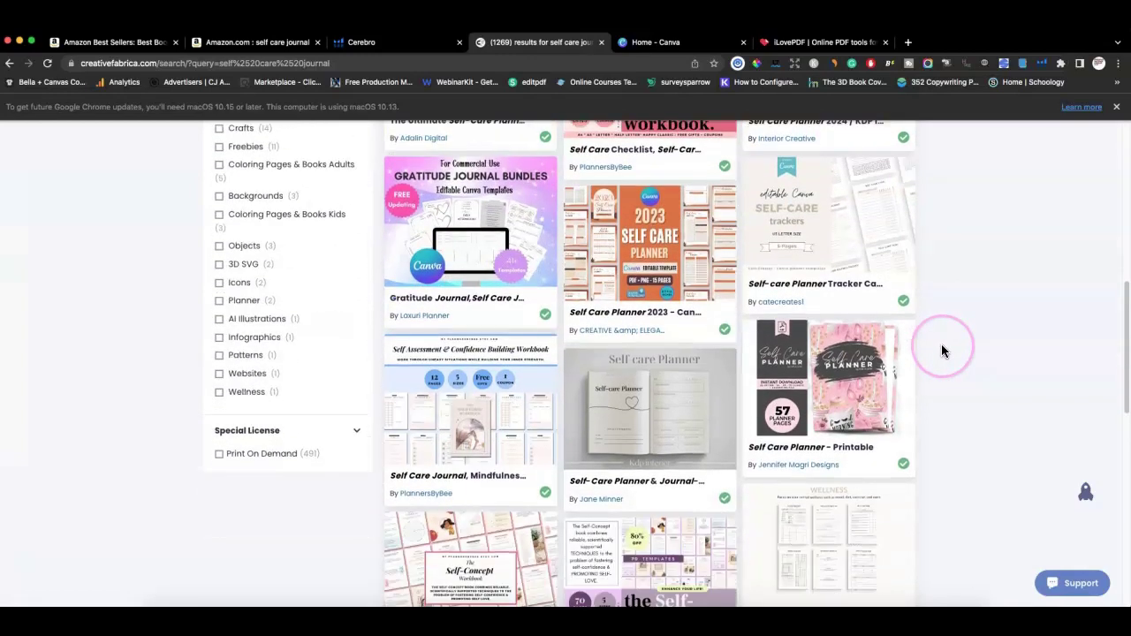
{"action": "scroll", "coordinate": [943, 348], "scroll_direction": "down", "scroll_amount": 4}
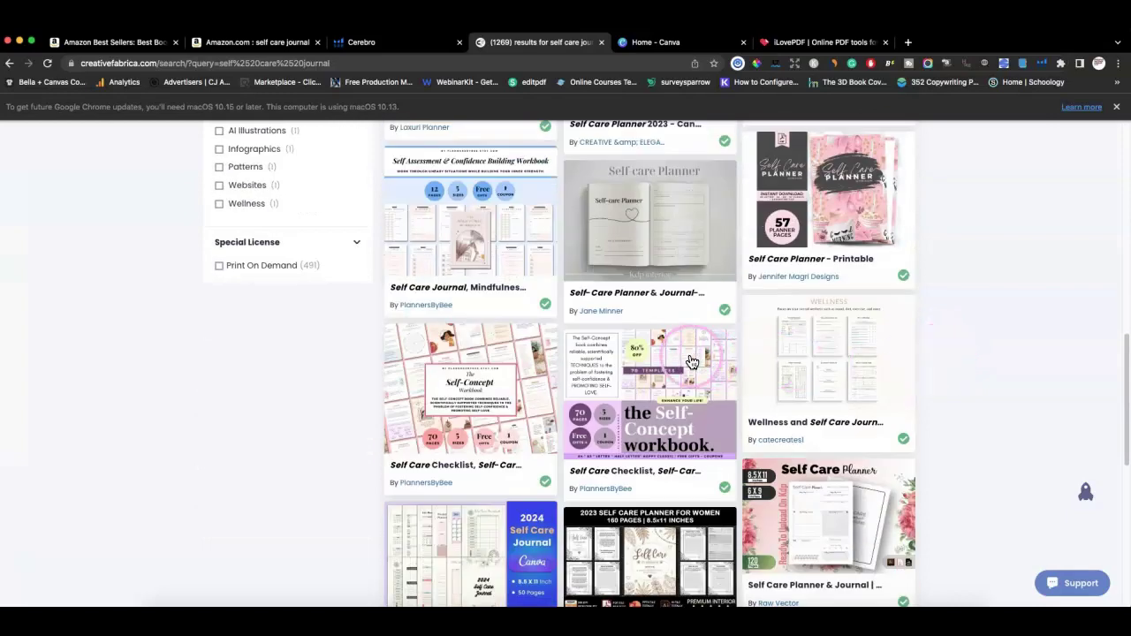
{"action": "scroll", "coordinate": [798, 339], "scroll_direction": "down", "scroll_amount": 8}
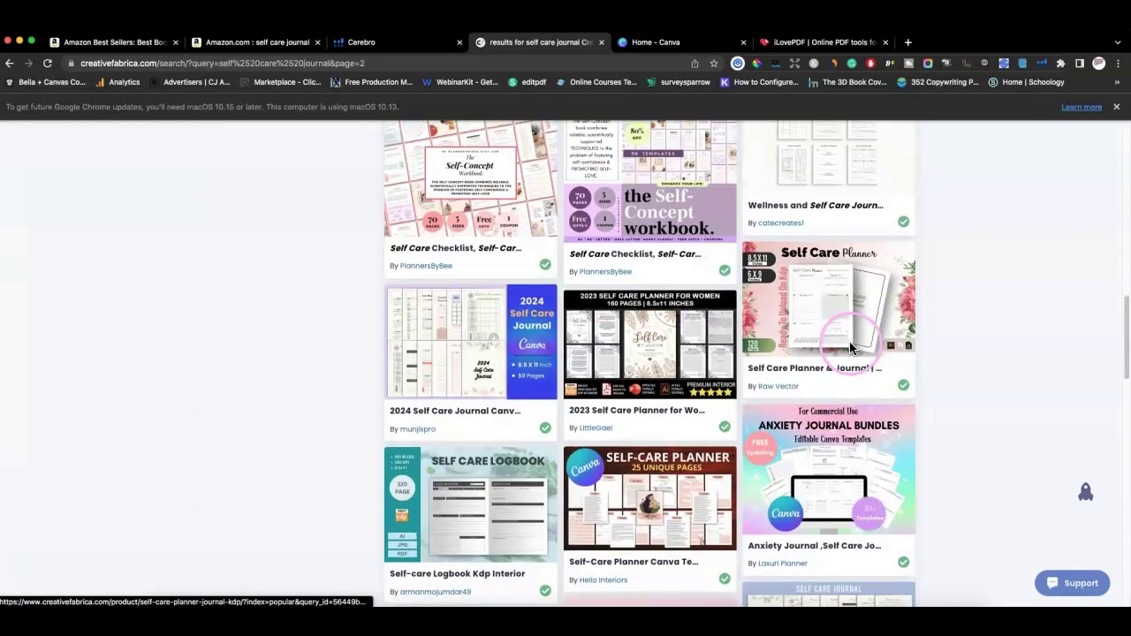
{"action": "scroll", "coordinate": [831, 345], "scroll_direction": "up", "scroll_amount": 14}
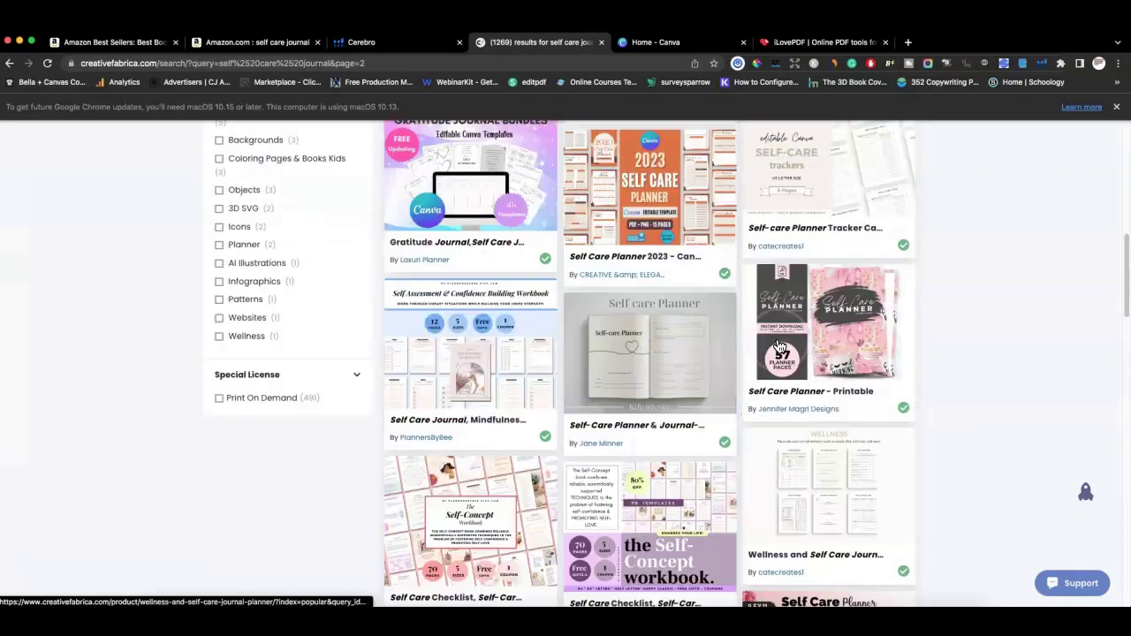
{"action": "scroll", "coordinate": [779, 345], "scroll_direction": "up", "scroll_amount": 5}
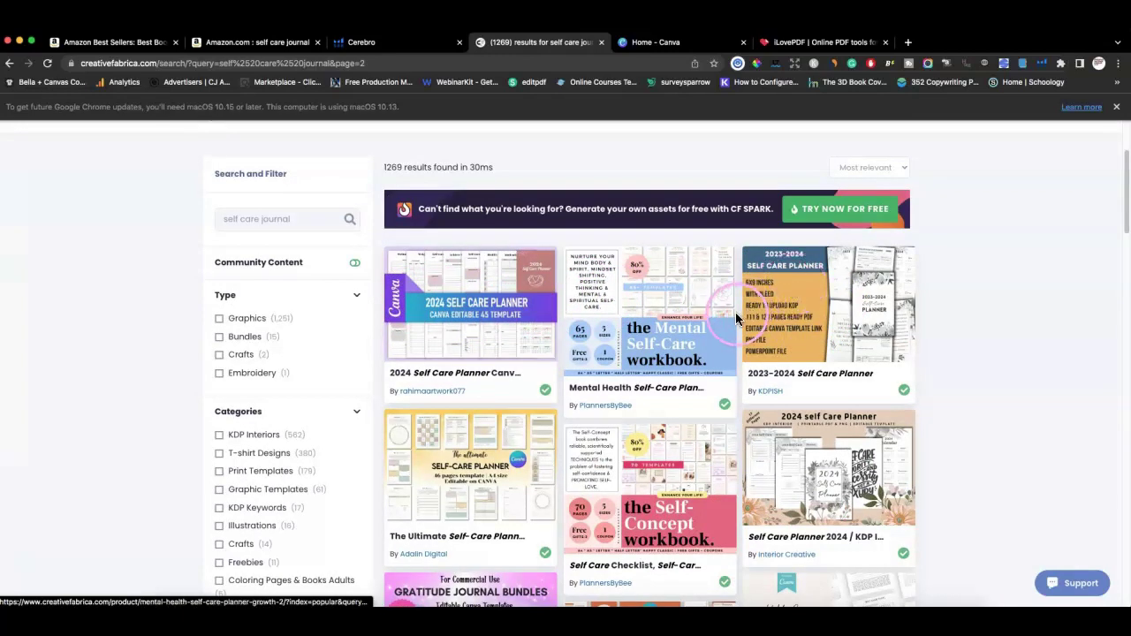
{"action": "scroll", "coordinate": [736, 317], "scroll_direction": "down", "scroll_amount": 6}
{"action": "scroll", "coordinate": [738, 318], "scroll_direction": "down", "scroll_amount": 5}
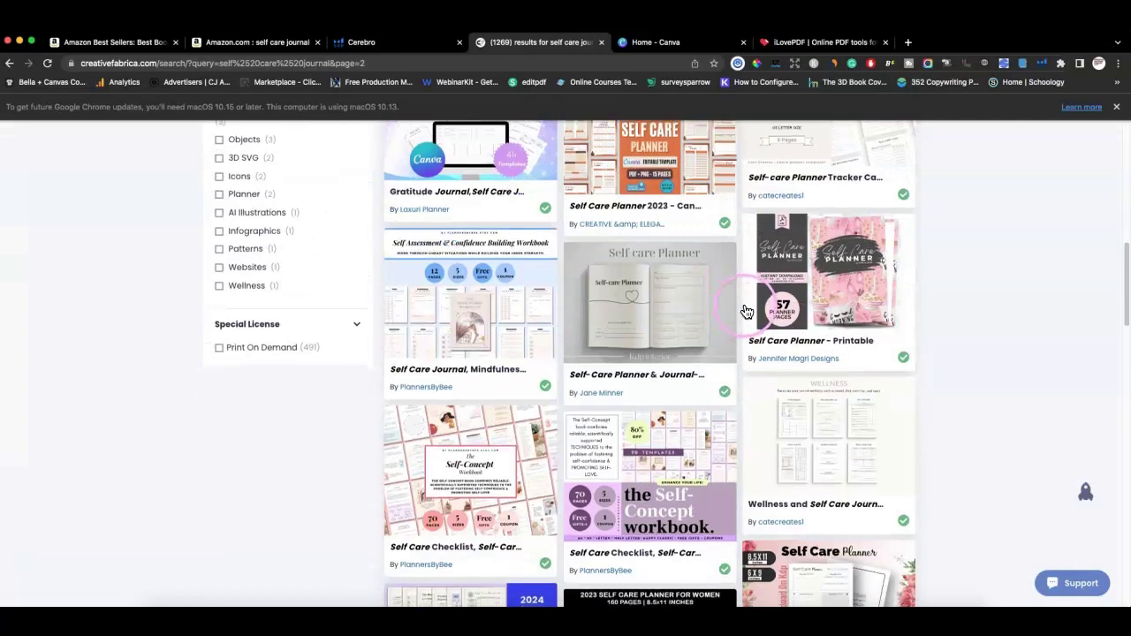
Step: Open the purple Self-Concept workbook listing, Self Care Checklist, Self-Care Planner by PlannersByBee, and examine its preview images
{"action": "scroll", "coordinate": [698, 345], "scroll_direction": "down", "scroll_amount": 2}
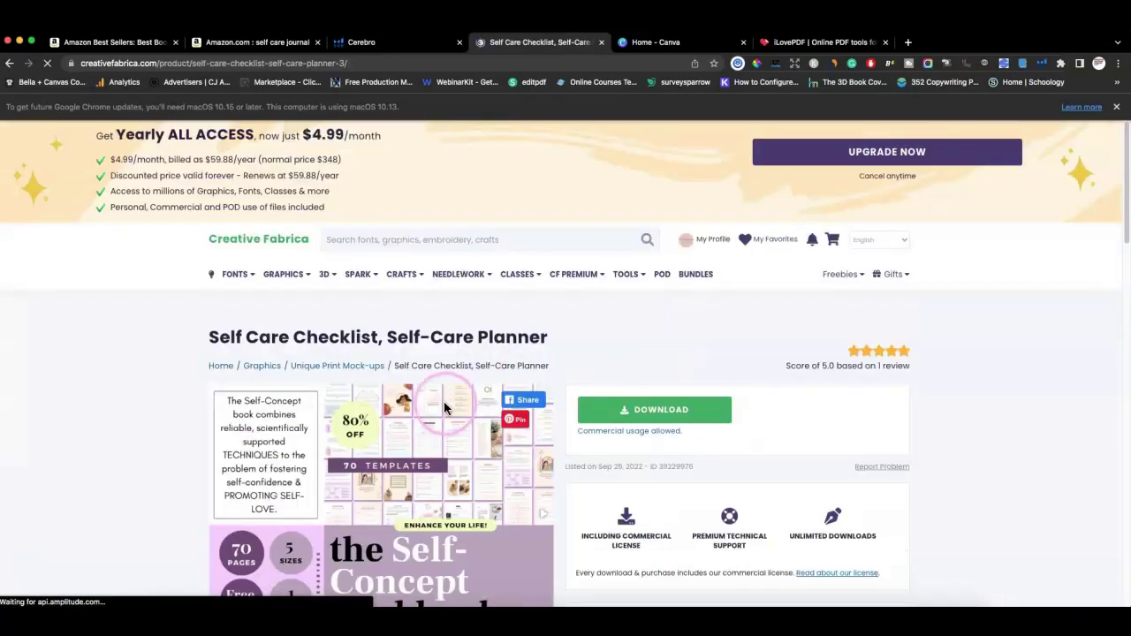
{"action": "scroll", "coordinate": [444, 406], "scroll_direction": "down", "scroll_amount": 3}
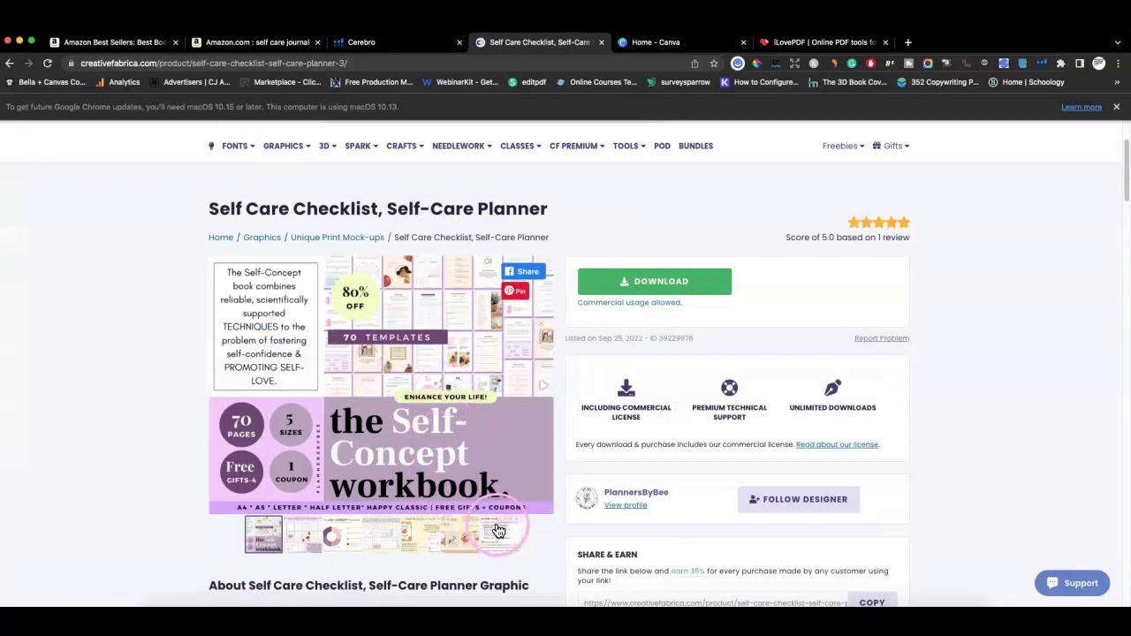
{"action": "scroll", "coordinate": [498, 530], "scroll_direction": "down", "scroll_amount": 1}
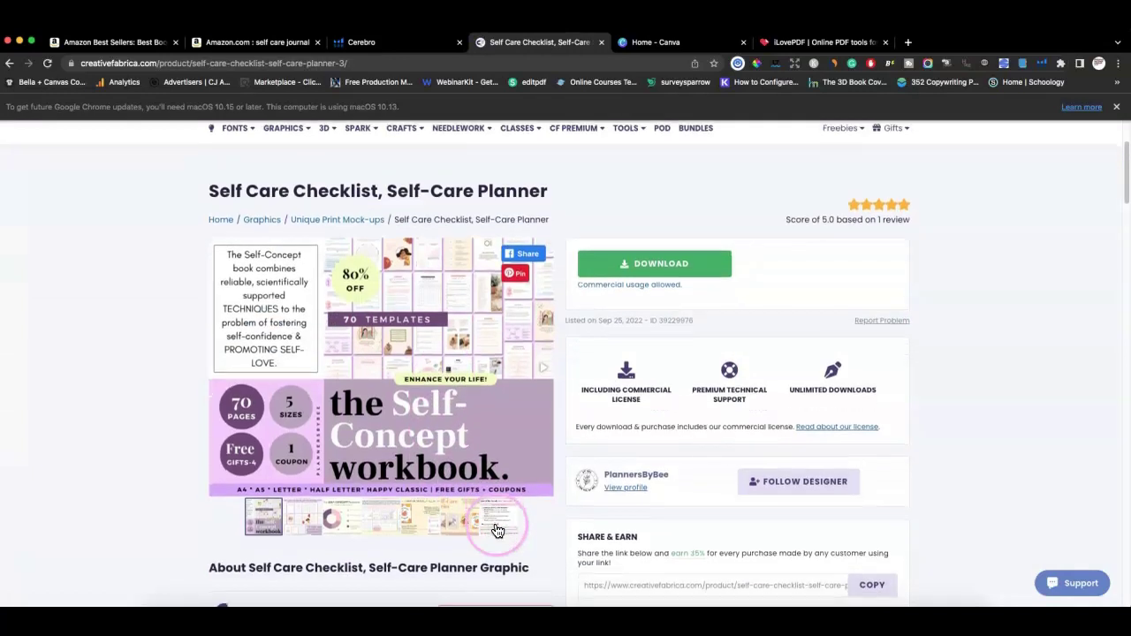
{"action": "left_click", "coordinate": [302, 522]}
{"action": "left_click", "coordinate": [376, 433]}
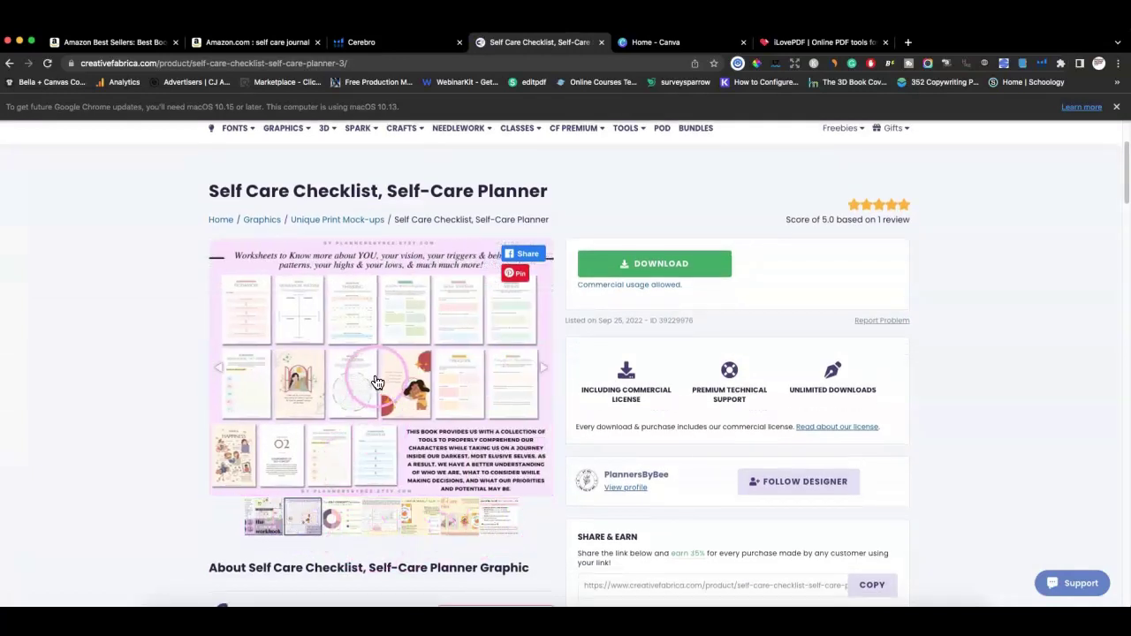
{"action": "left_click", "coordinate": [360, 513]}
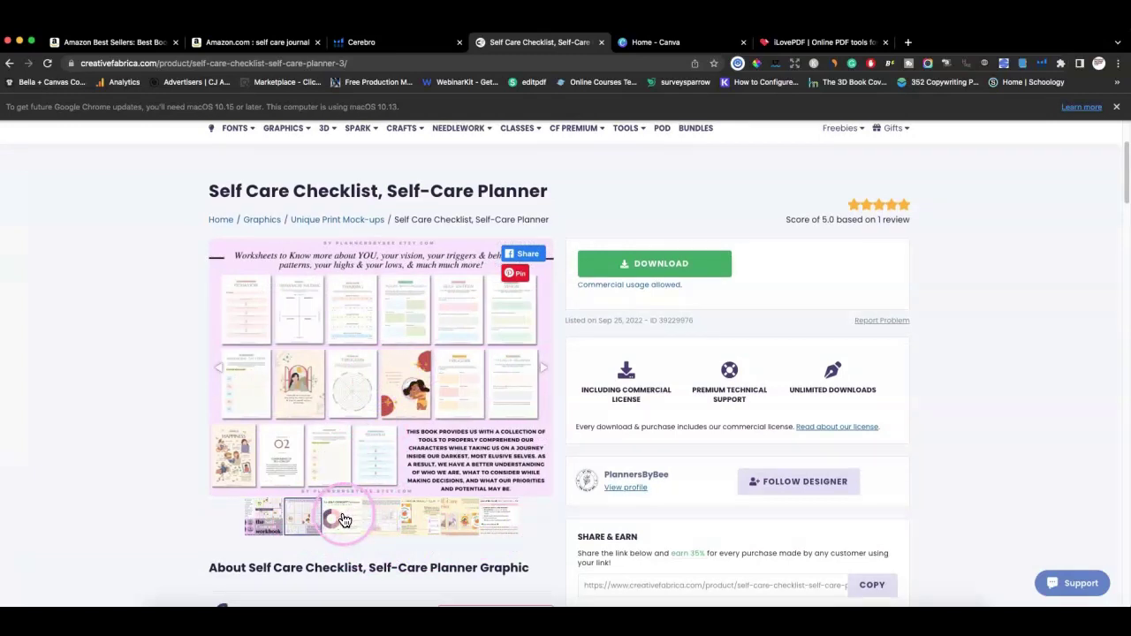
{"action": "left_click", "coordinate": [424, 382]}
{"action": "left_click", "coordinate": [384, 524]}
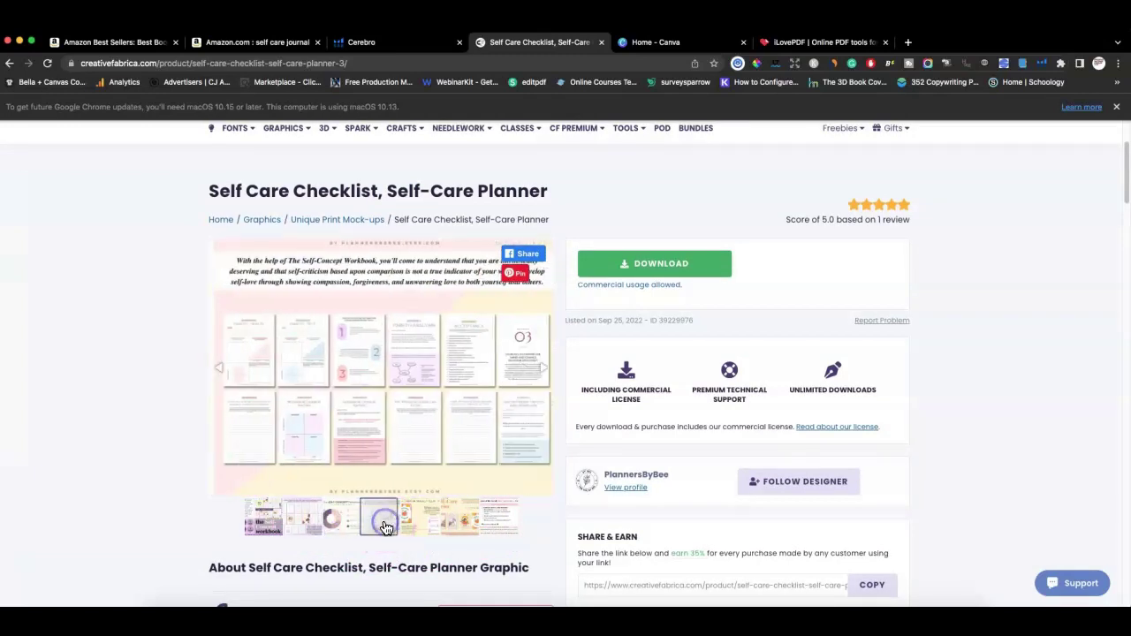
{"action": "left_click", "coordinate": [498, 521]}
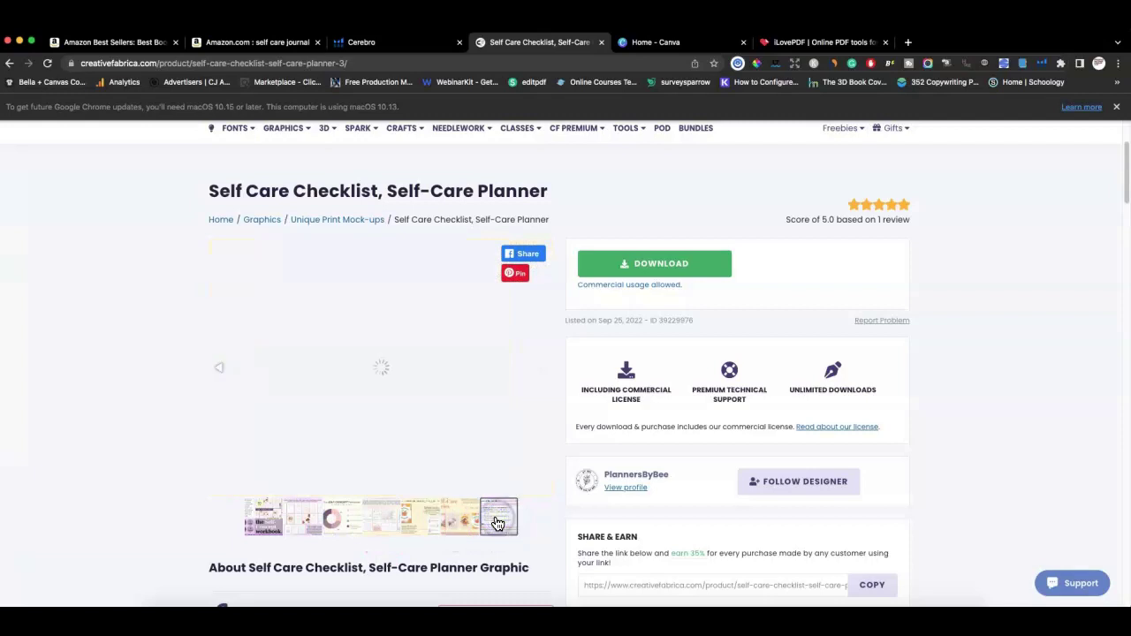
{"action": "left_click", "coordinate": [268, 520]}
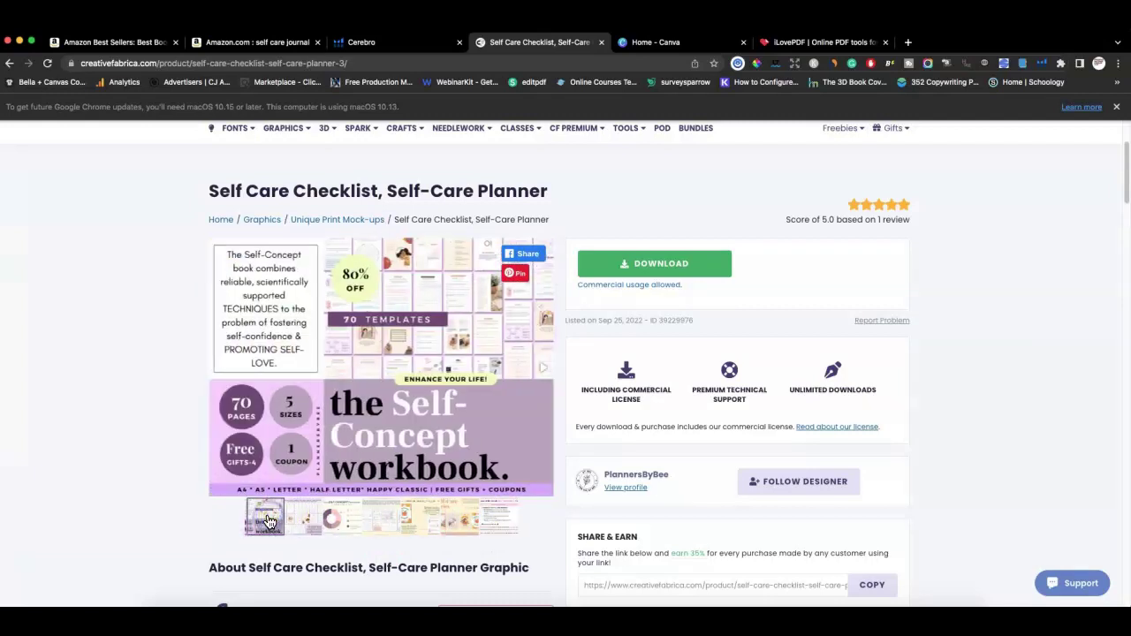
{"action": "left_click", "coordinate": [315, 513]}
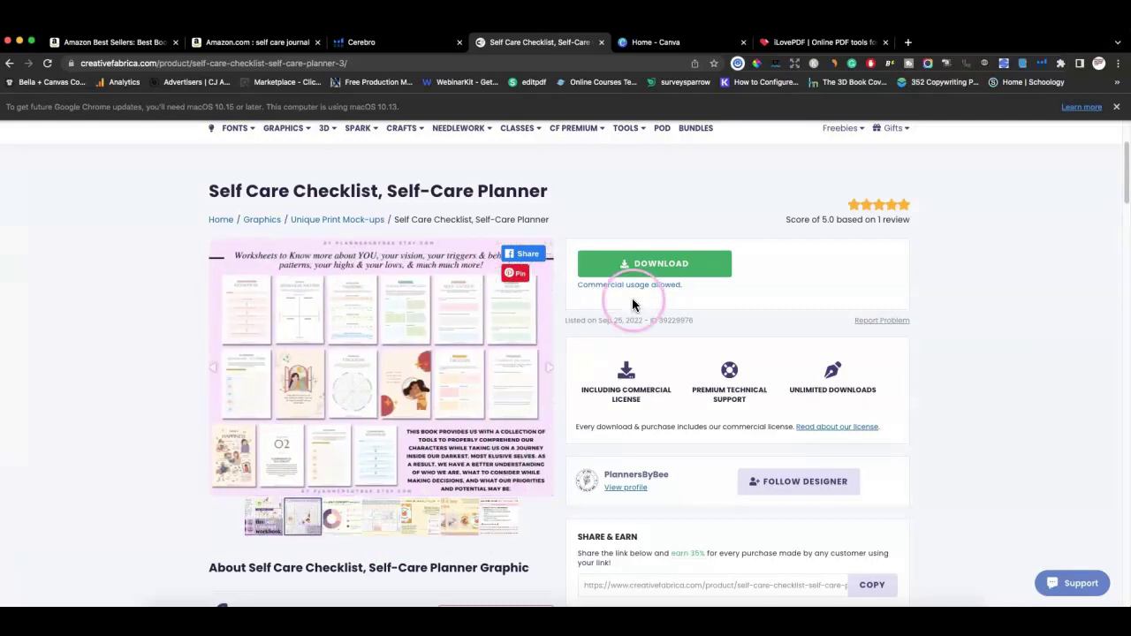
Step: Download the Self Care Checklist, Self-Care Planner graphic and return to the "self care journal" search results
{"action": "left_click", "coordinate": [653, 265]}
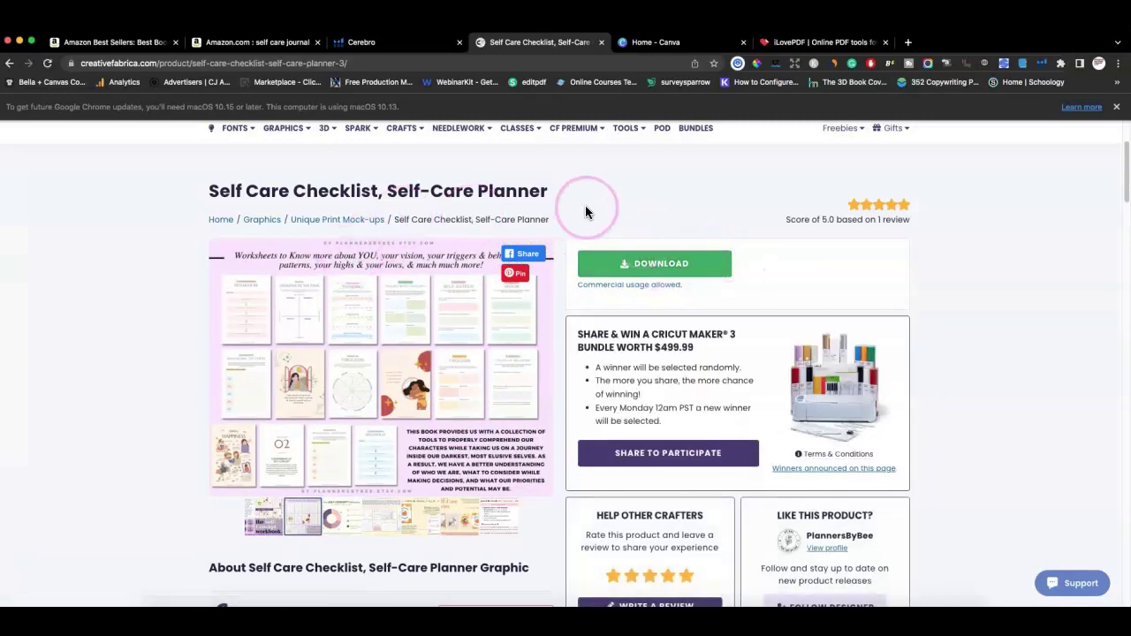
{"action": "scroll", "coordinate": [421, 196], "scroll_direction": "up", "scroll_amount": 3}
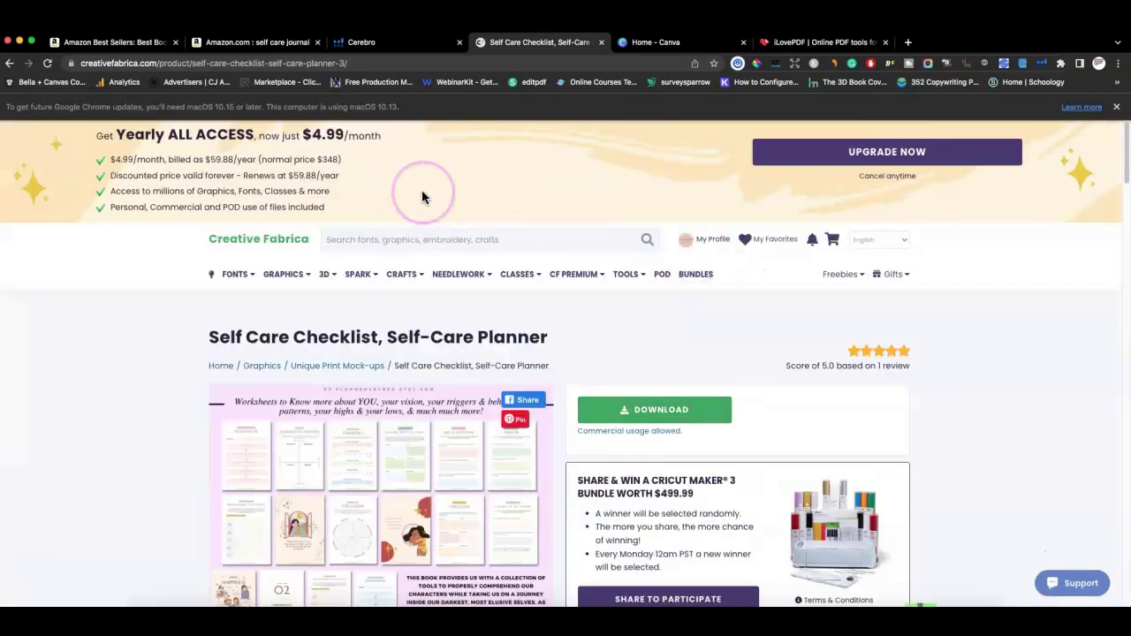
{"action": "left_click", "coordinate": [10, 64]}
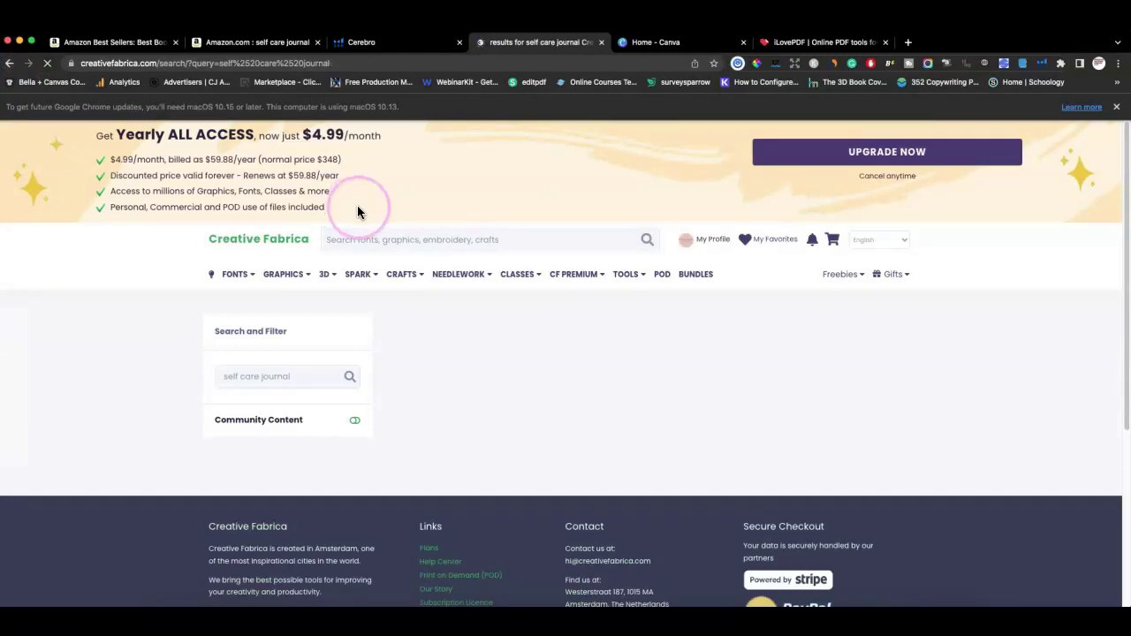
Step: Look through the "self care journal" search results on Creative Fabrica for further planner templates, continuing to the second page
{"action": "left_click", "coordinate": [514, 238]}
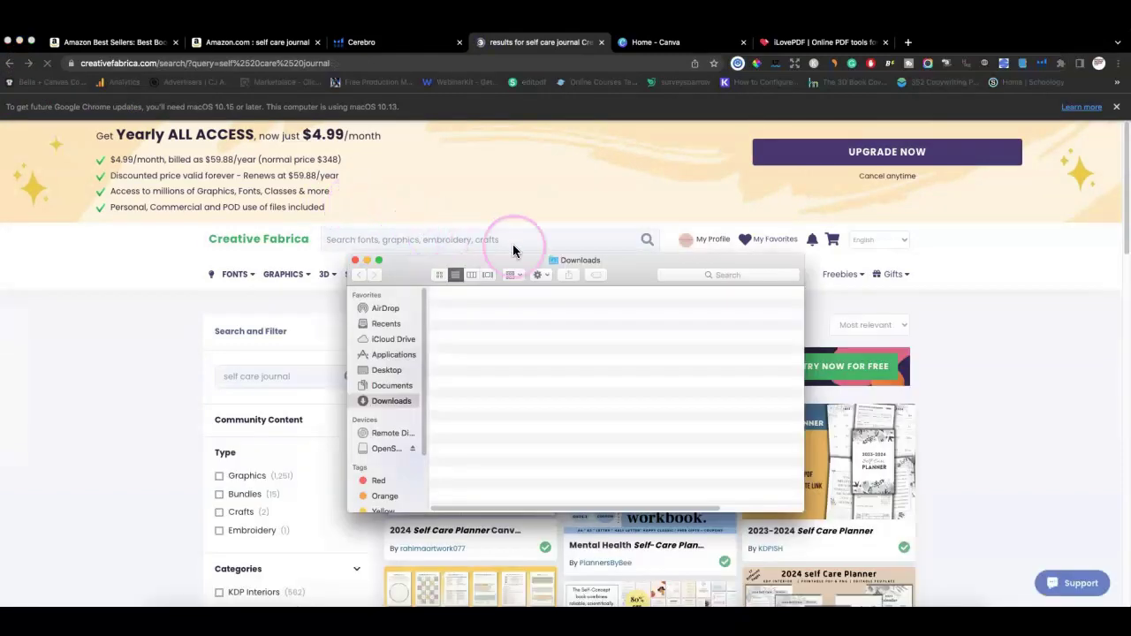
{"action": "left_click", "coordinate": [972, 303]}
{"action": "scroll", "coordinate": [937, 327], "scroll_direction": "down", "scroll_amount": 3}
{"action": "scroll", "coordinate": [954, 323], "scroll_direction": "down", "scroll_amount": 1}
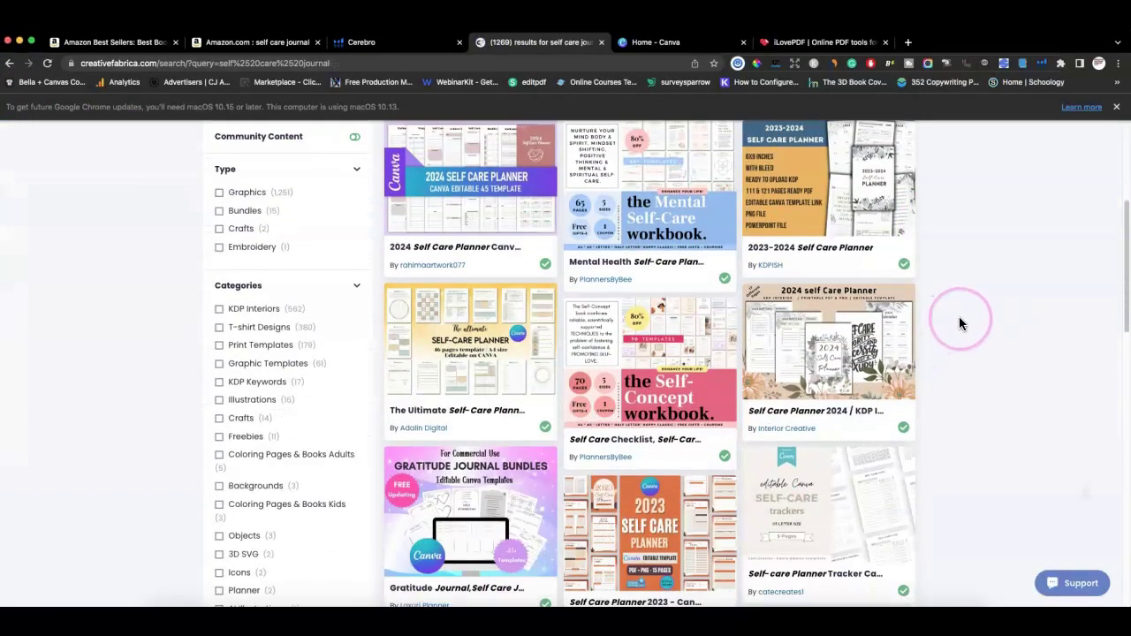
{"action": "scroll", "coordinate": [972, 323], "scroll_direction": "down", "scroll_amount": 2}
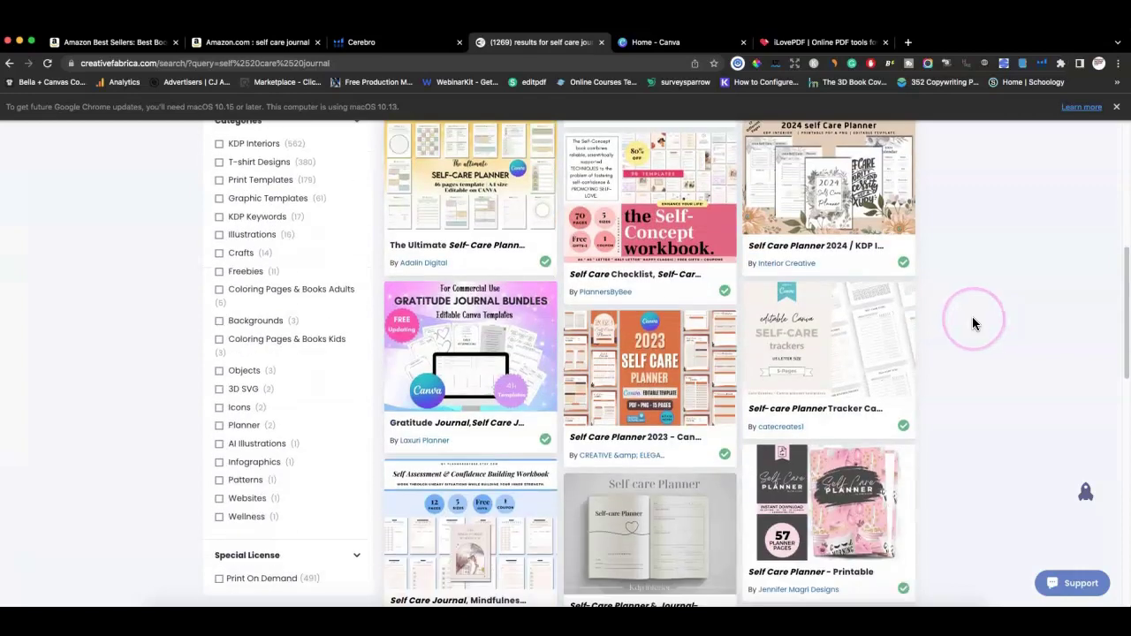
{"action": "scroll", "coordinate": [972, 324], "scroll_direction": "up", "scroll_amount": 2}
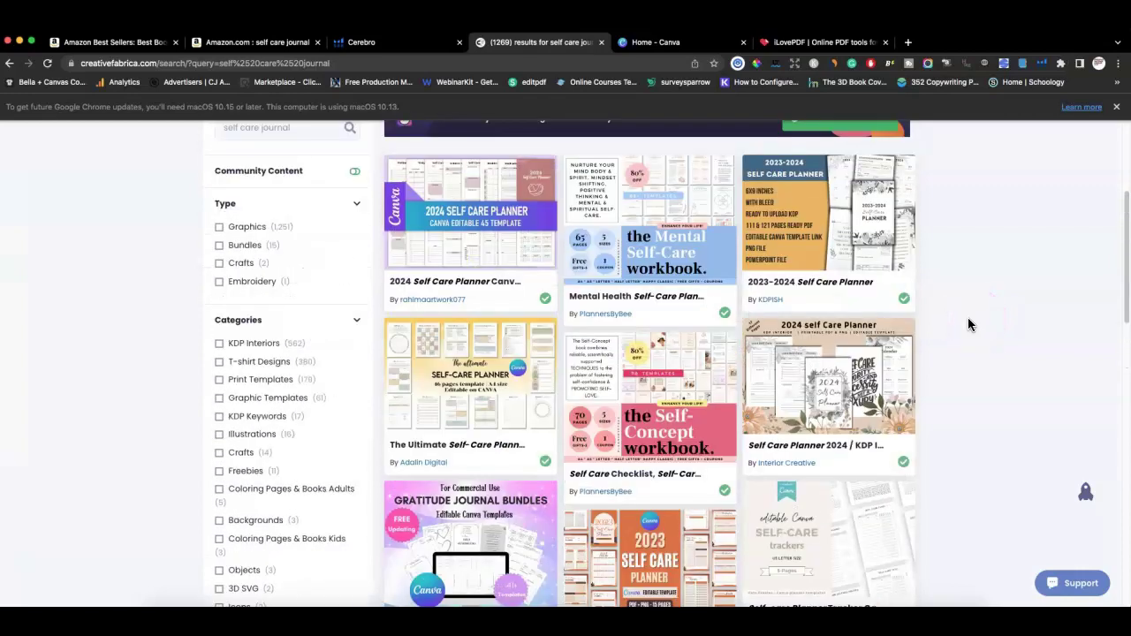
{"action": "scroll", "coordinate": [969, 325], "scroll_direction": "down", "scroll_amount": 10}
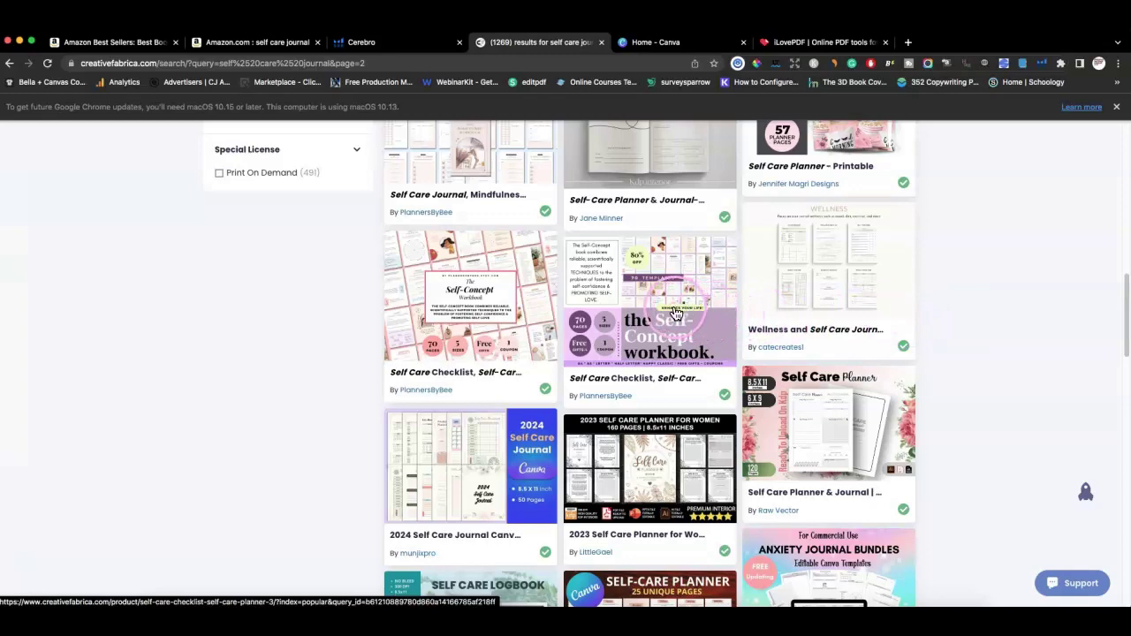
Step: Open the Self Care Planner 2023 - Canva Editable listing, view its second preview image, and return to the search results
{"action": "scroll", "coordinate": [675, 314], "scroll_direction": "up", "scroll_amount": 5}
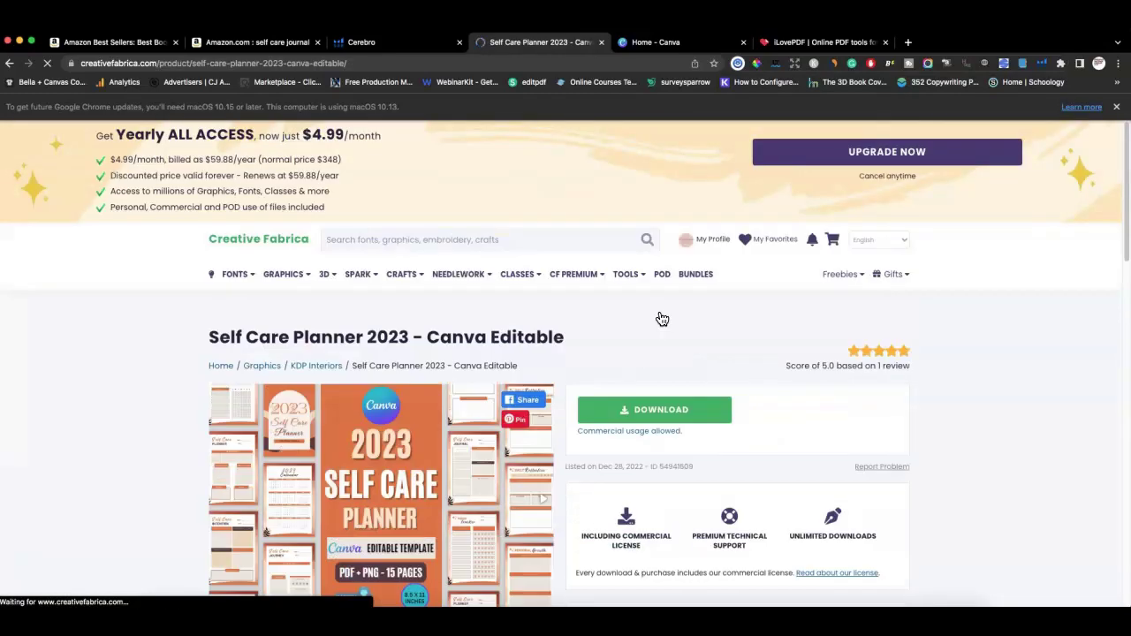
{"action": "scroll", "coordinate": [654, 322], "scroll_direction": "down", "scroll_amount": 4}
{"action": "scroll", "coordinate": [548, 371], "scroll_direction": "up", "scroll_amount": 2}
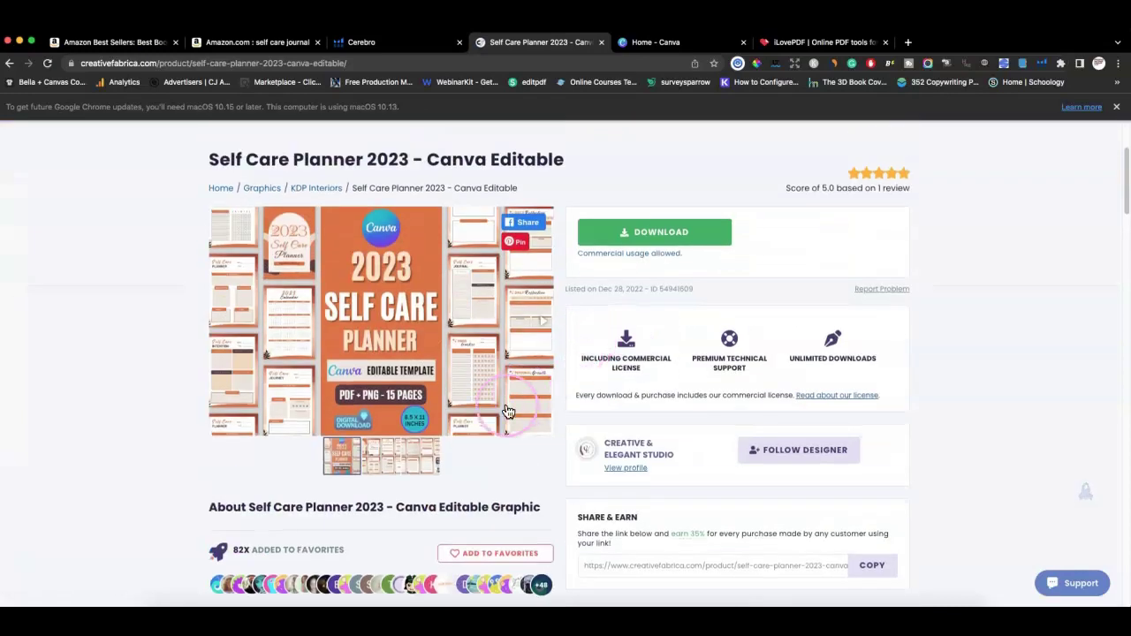
{"action": "left_click", "coordinate": [376, 466]}
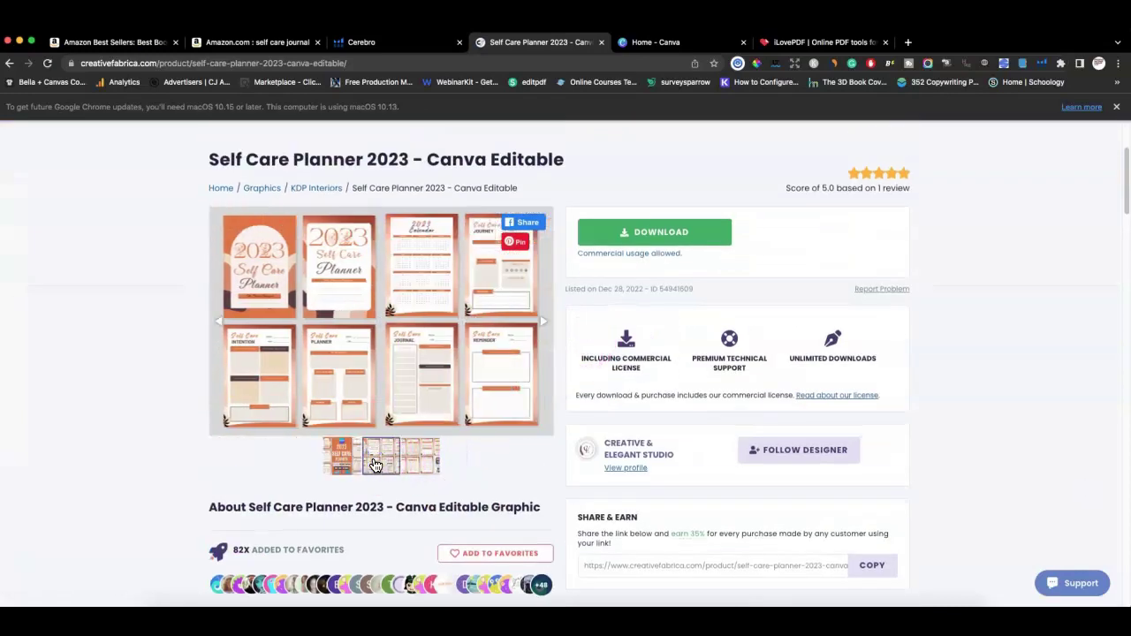
{"action": "scroll", "coordinate": [375, 332], "scroll_direction": "up", "scroll_amount": 2}
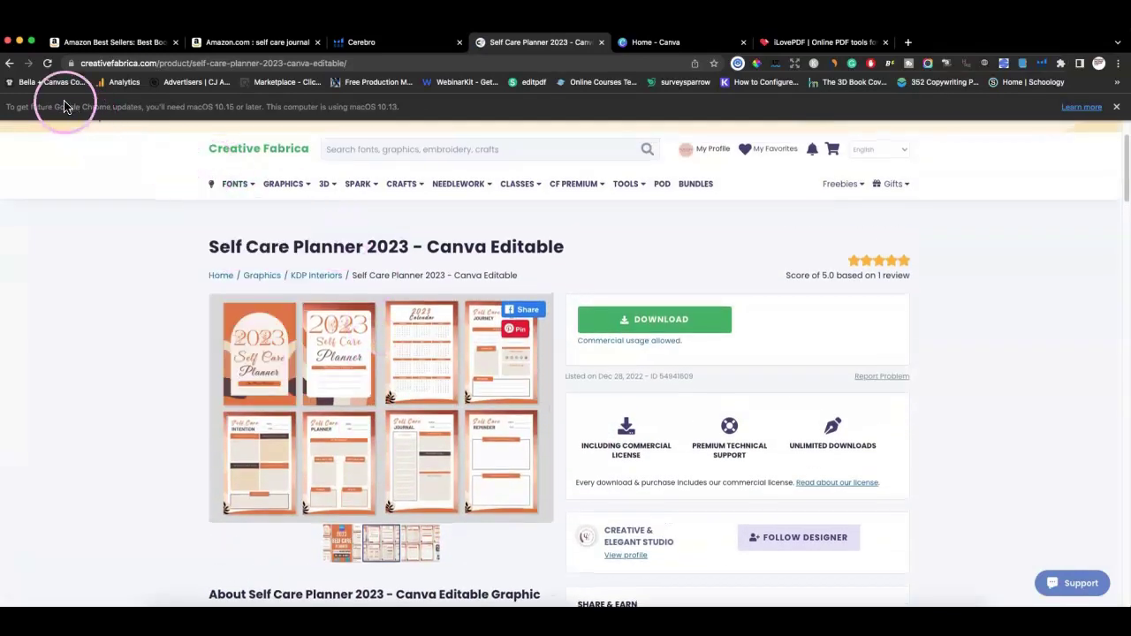
{"action": "left_click", "coordinate": [9, 63]}
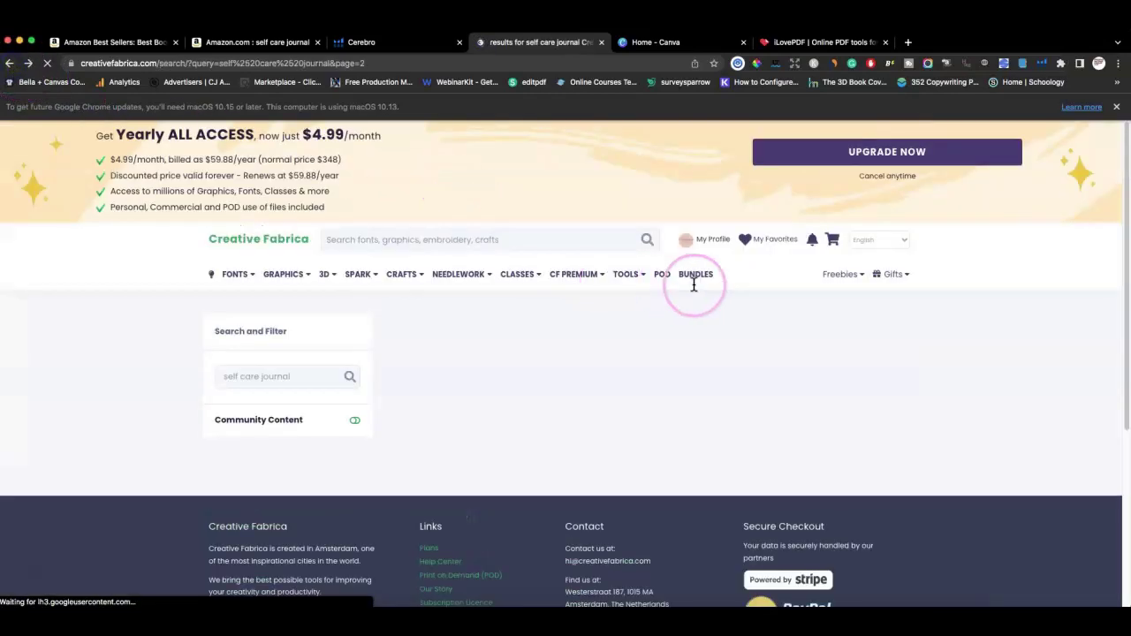
Step: Open The Ultimate Self-Care Planner listing by Adalin Digital from the "self care journal" results
{"action": "scroll", "coordinate": [695, 323], "scroll_direction": "down", "scroll_amount": 3}
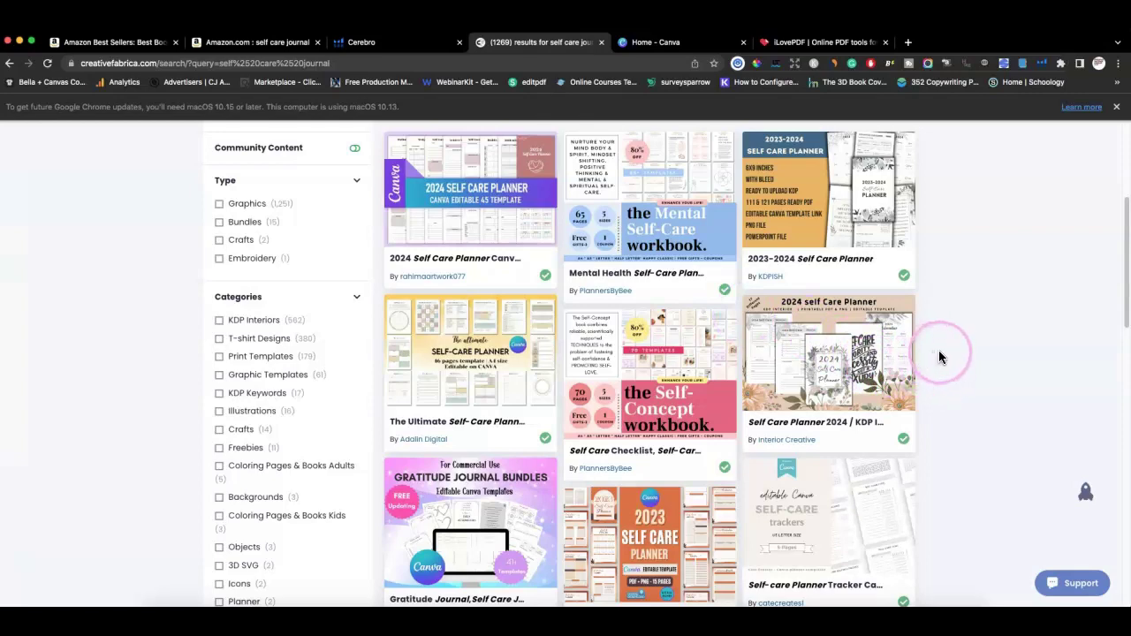
{"action": "scroll", "coordinate": [940, 356], "scroll_direction": "down", "scroll_amount": 1}
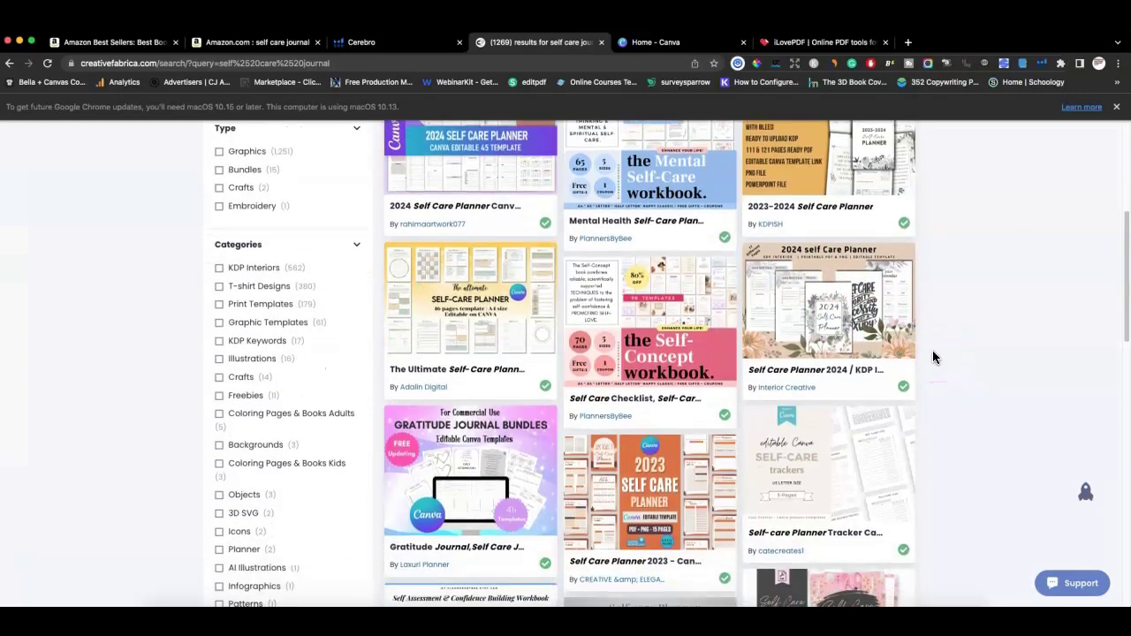
{"action": "left_click", "coordinate": [456, 288]}
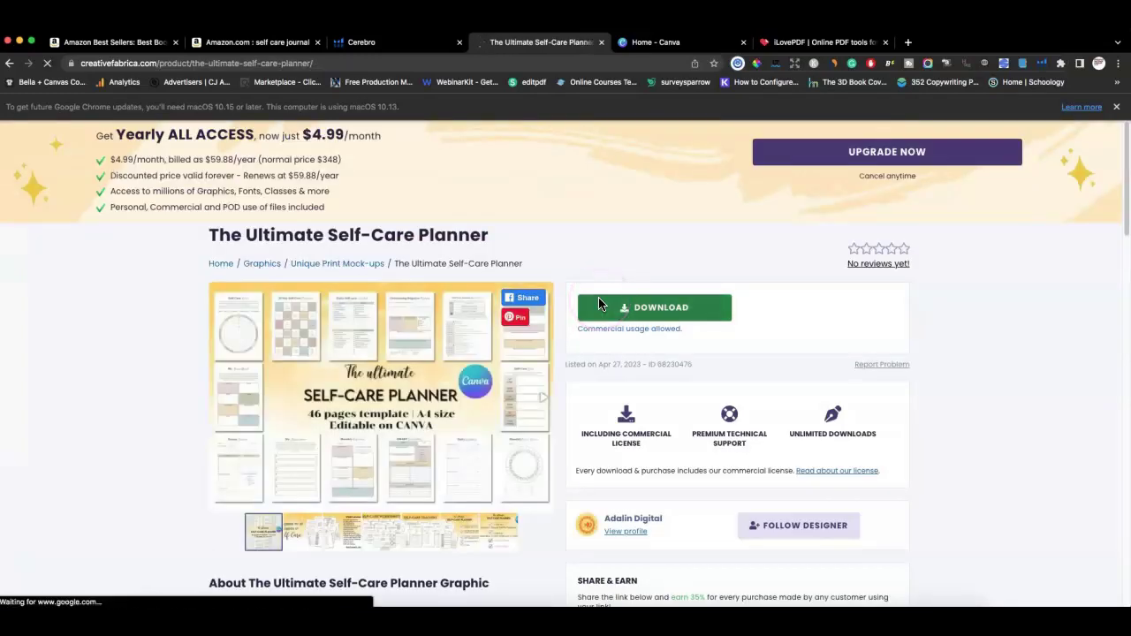
Step: Examine The Ultimate Self-Care Planner listing and download the graphic to the Downloads folder
{"action": "scroll", "coordinate": [598, 306], "scroll_direction": "down", "scroll_amount": 2}
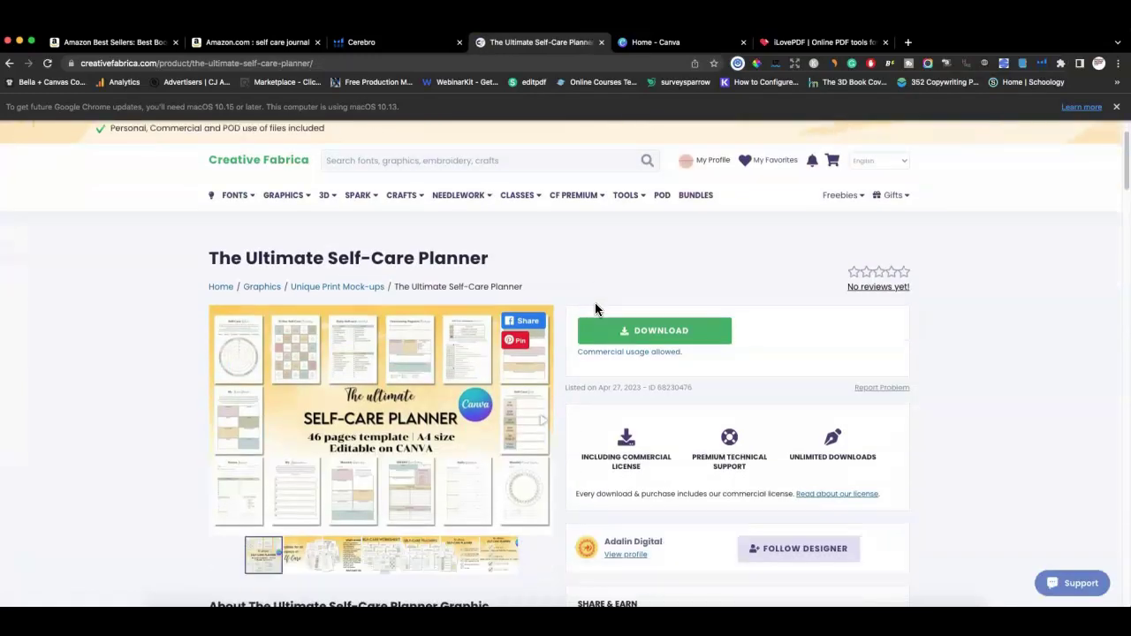
{"action": "left_click", "coordinate": [455, 336]}
{"action": "scroll", "coordinate": [406, 322], "scroll_direction": "down", "scroll_amount": 1}
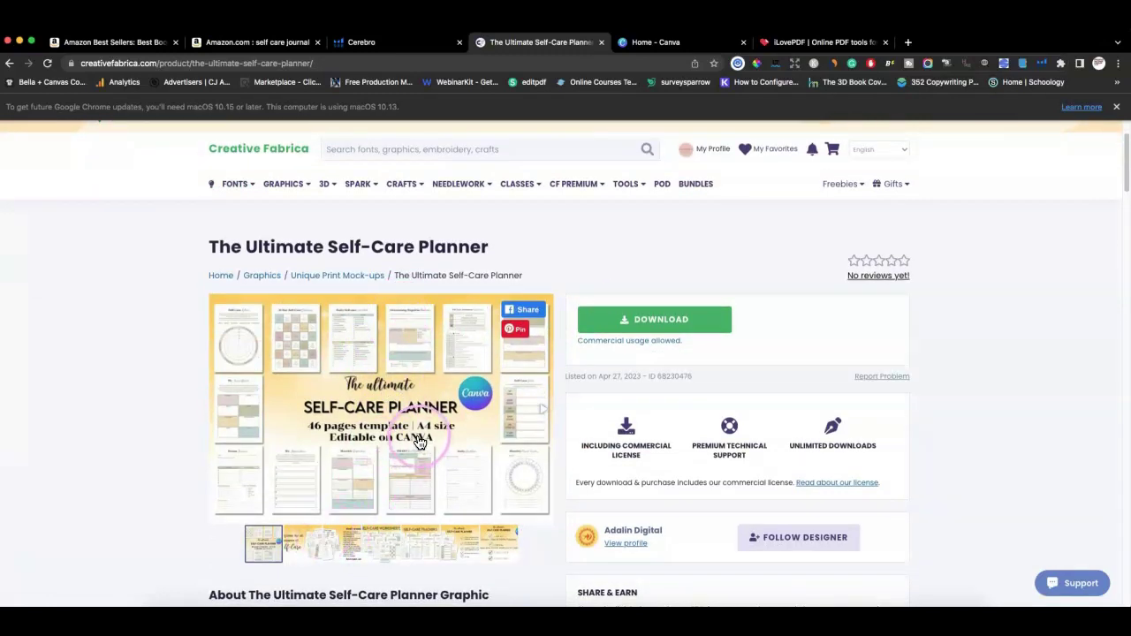
{"action": "scroll", "coordinate": [422, 437], "scroll_direction": "down", "scroll_amount": 4}
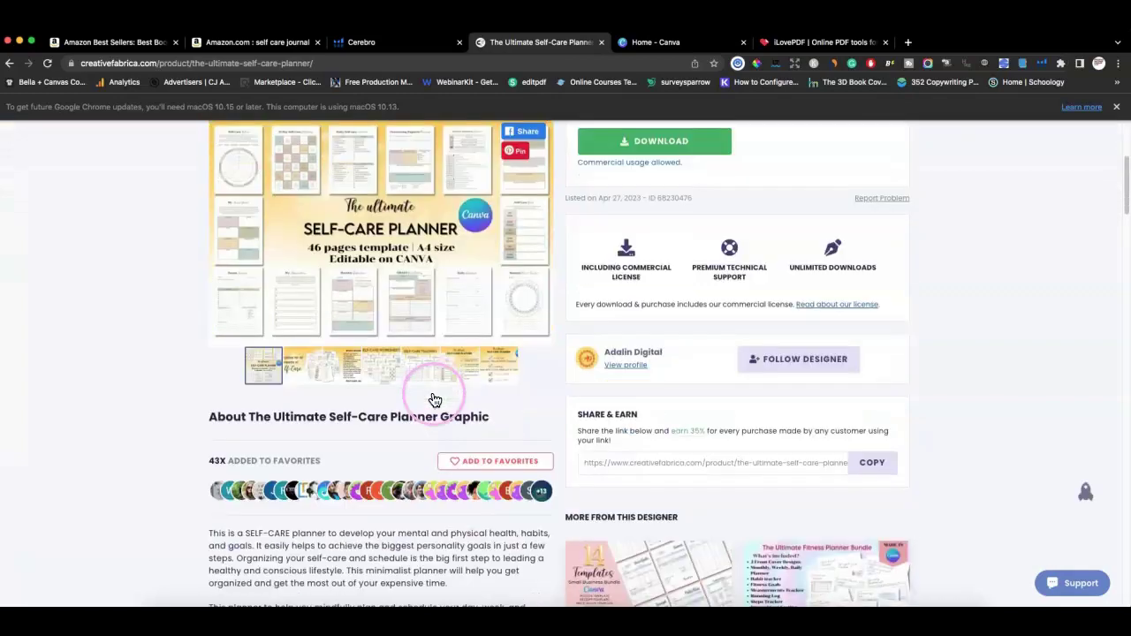
{"action": "scroll", "coordinate": [434, 398], "scroll_direction": "up", "scroll_amount": 3}
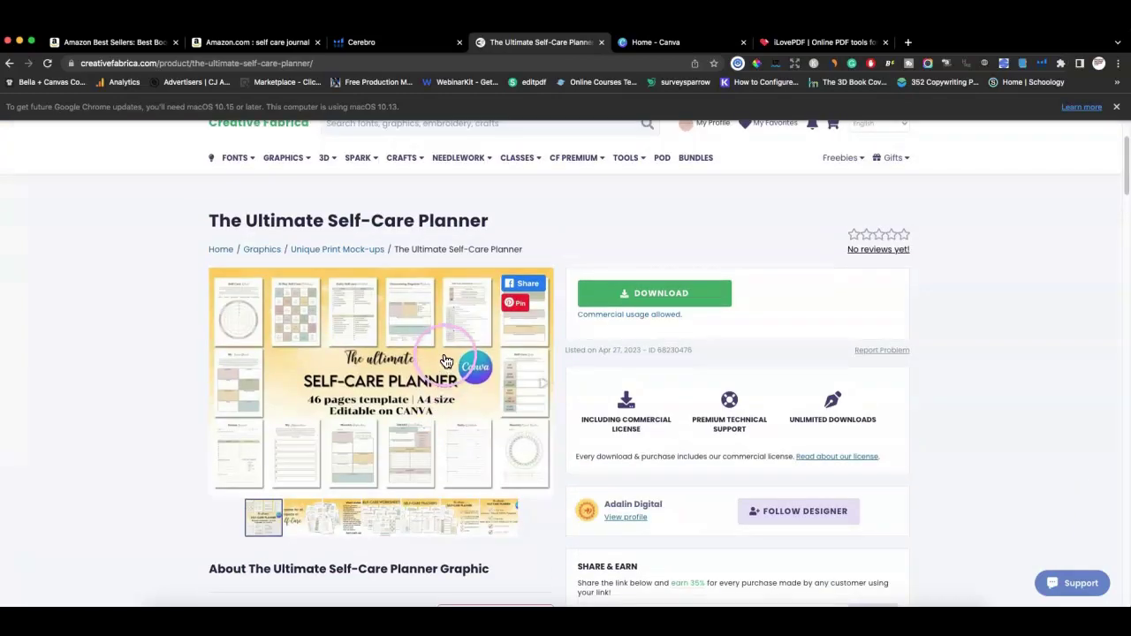
{"action": "left_click", "coordinate": [651, 320]}
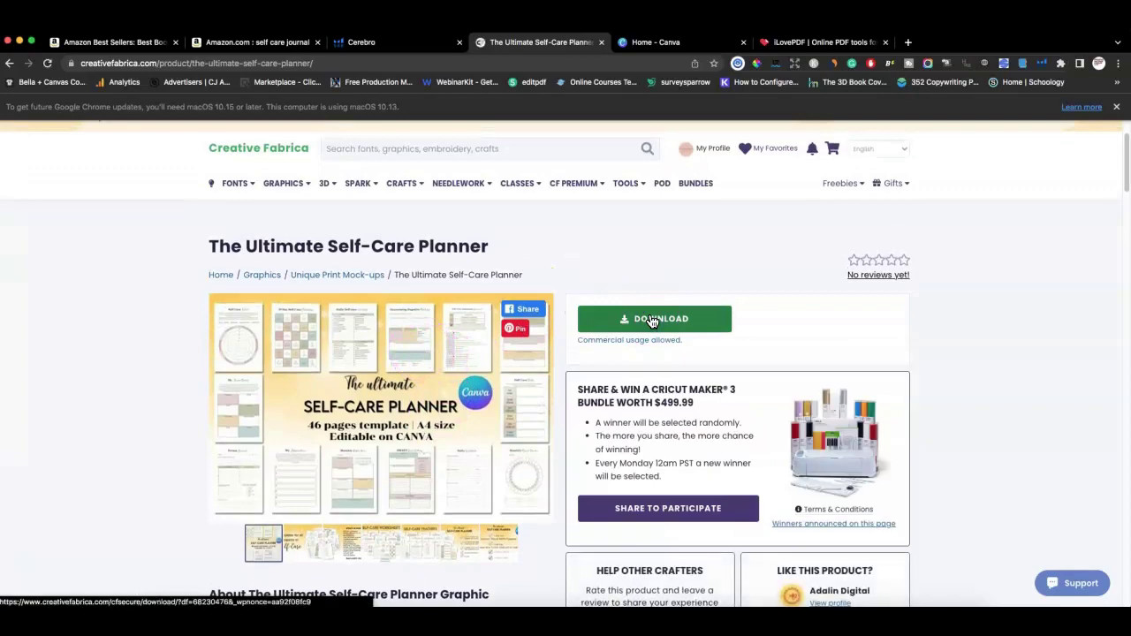
{"action": "left_click", "coordinate": [574, 261]}
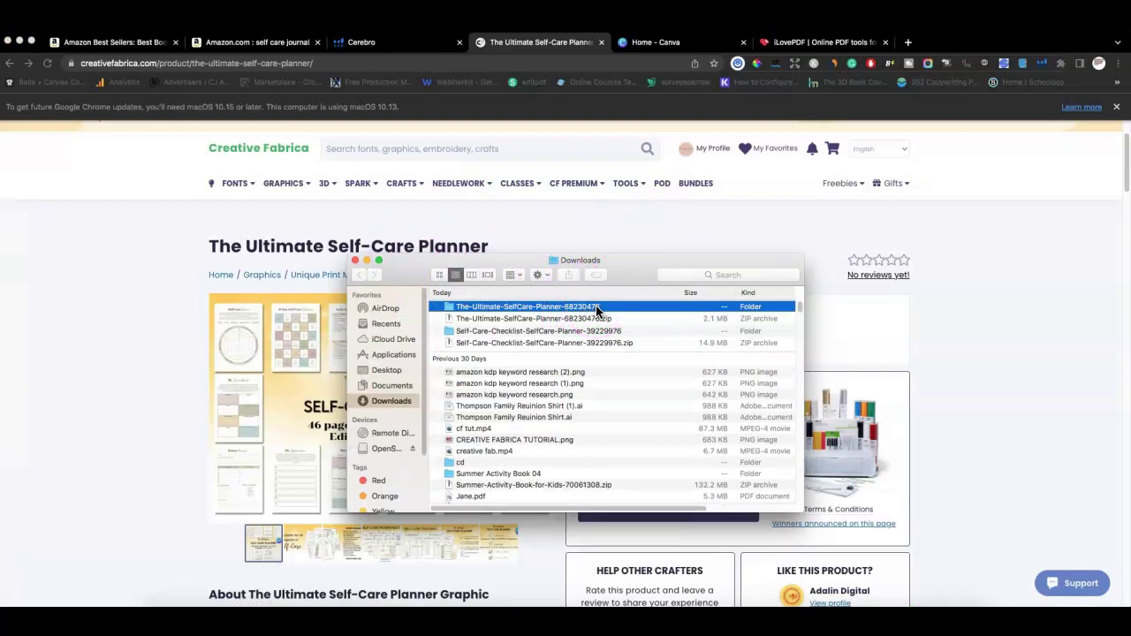
Step: Switch to Canva and view the contents of the extracted The-Ultimate-SelfCare-Planner folder in Finder
{"action": "left_click", "coordinate": [671, 42]}
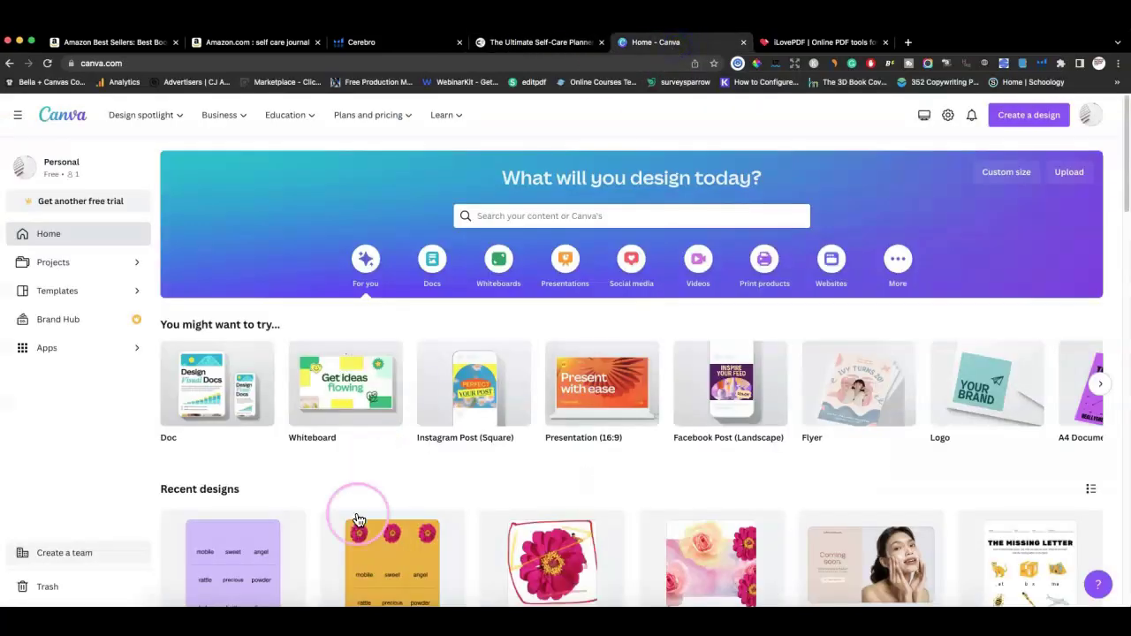
{"action": "left_click", "coordinate": [172, 619]}
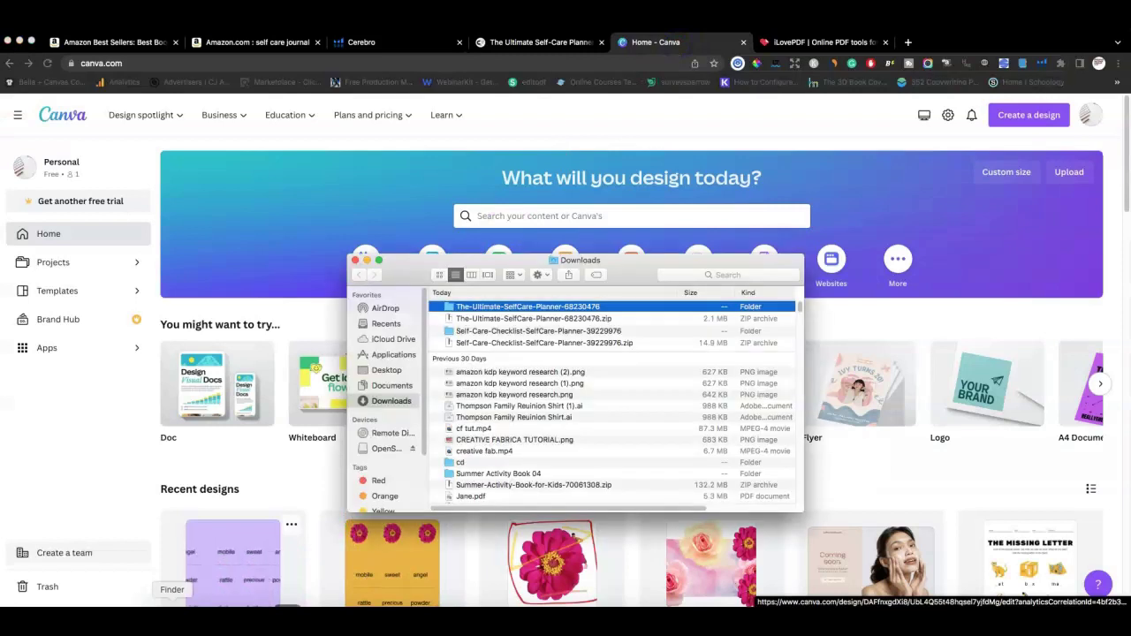
{"action": "left_click", "coordinate": [610, 306]}
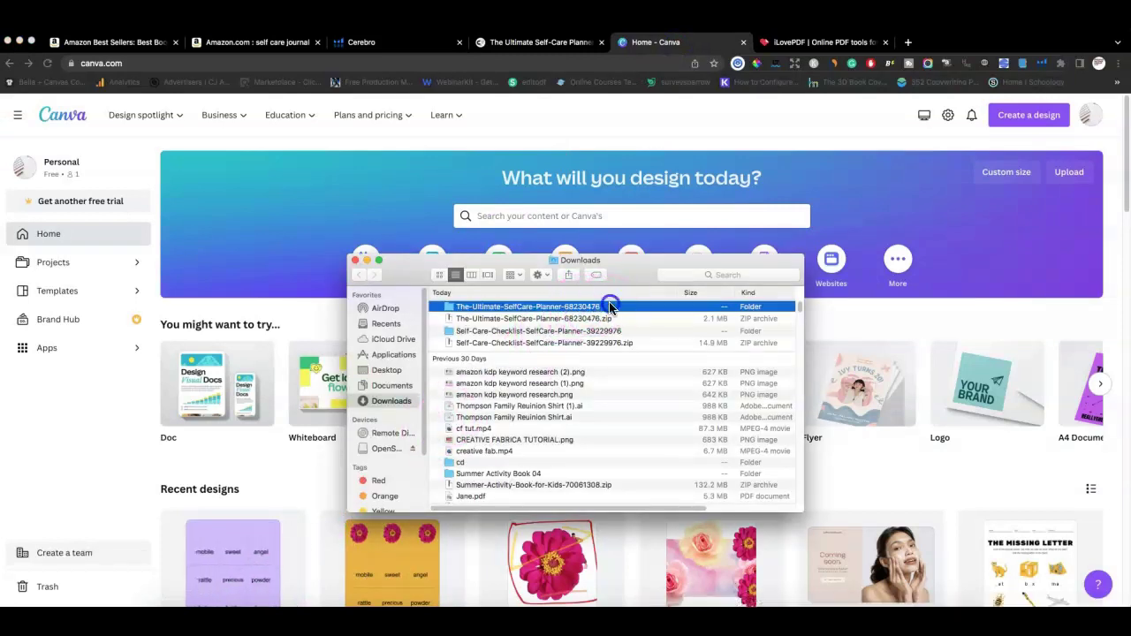
{"action": "double_click", "coordinate": [610, 306]}
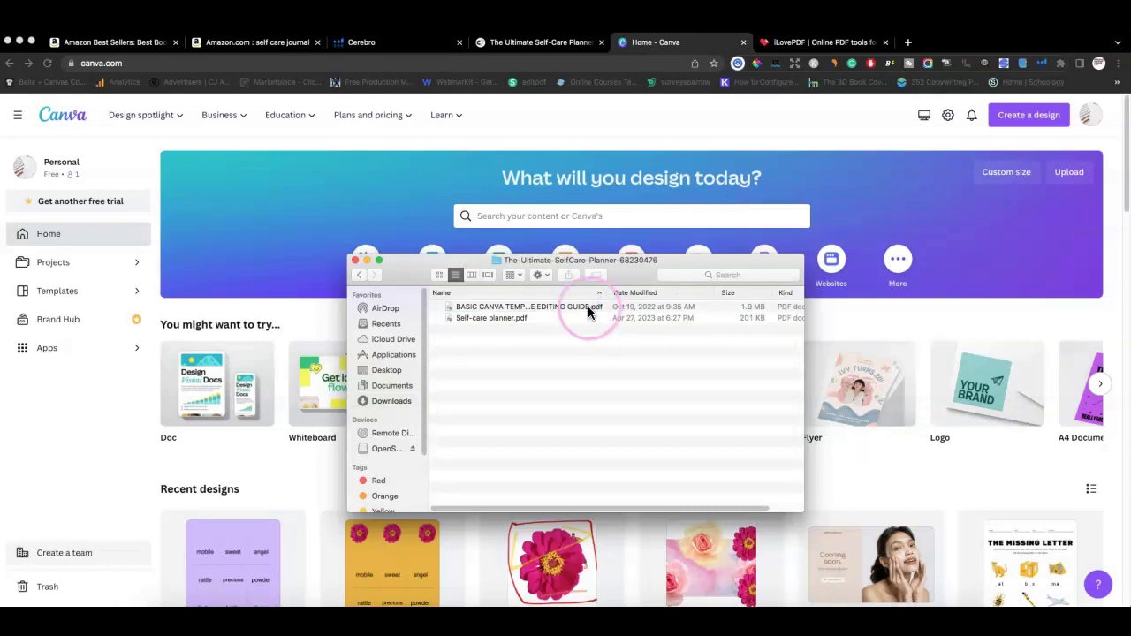
Step: Start a file upload in Canva and preview the workbook PDFs in the downloaded Self-Care-Checklist folder
{"action": "left_click", "coordinate": [1072, 174]}
{"action": "left_click", "coordinate": [1069, 174]}
{"action": "left_click", "coordinate": [946, 374]}
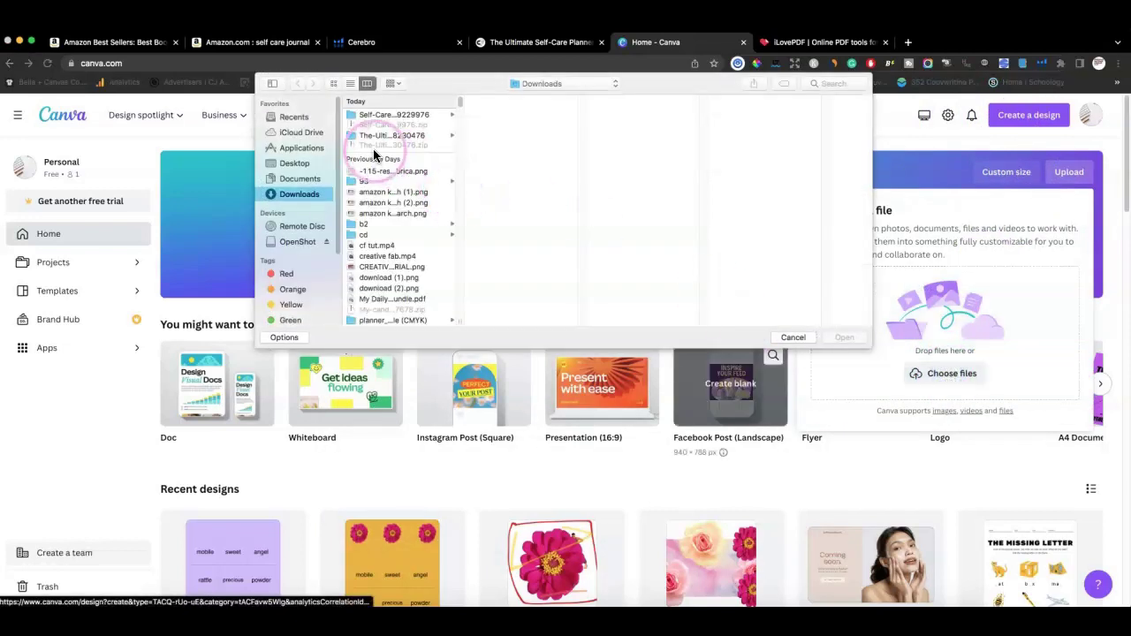
{"action": "left_click", "coordinate": [405, 120]}
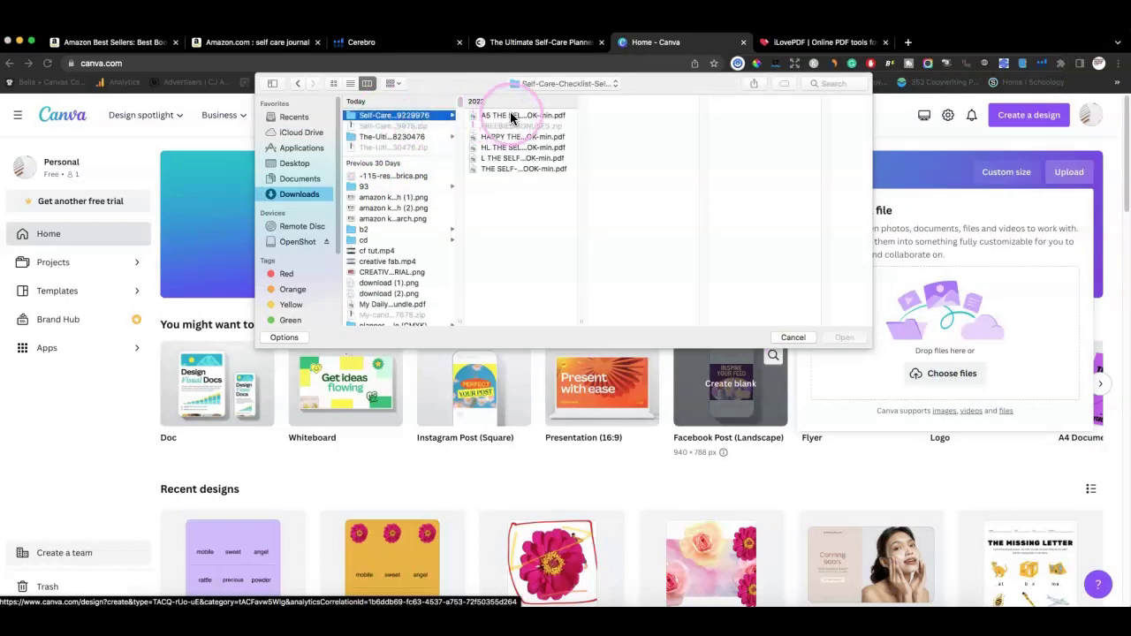
{"action": "left_click", "coordinate": [511, 115]}
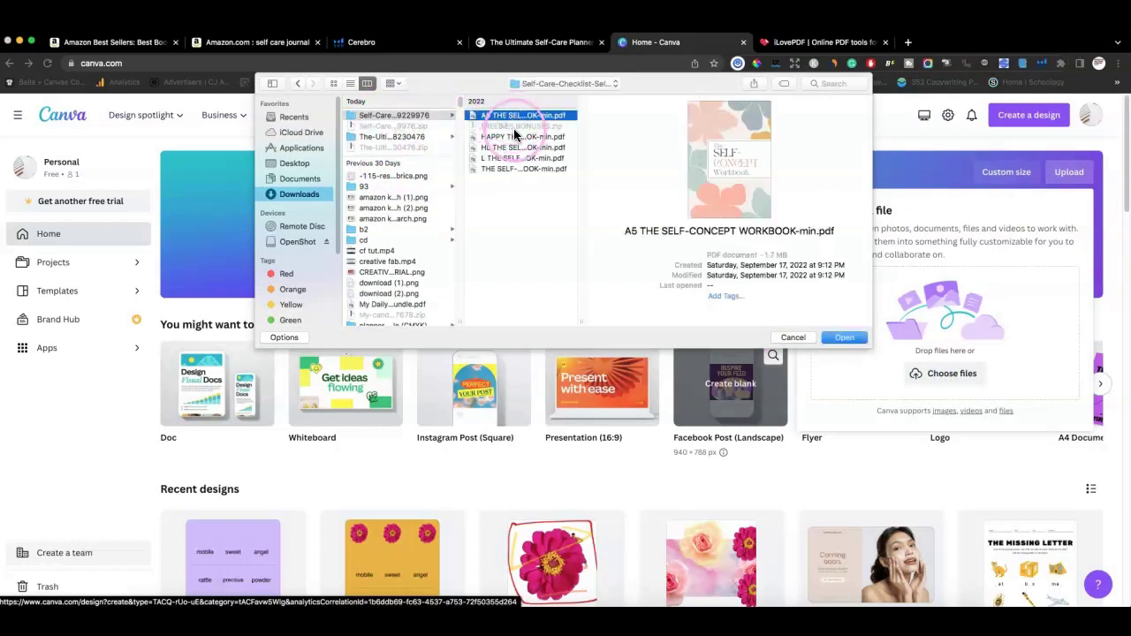
{"action": "left_click", "coordinate": [508, 137]}
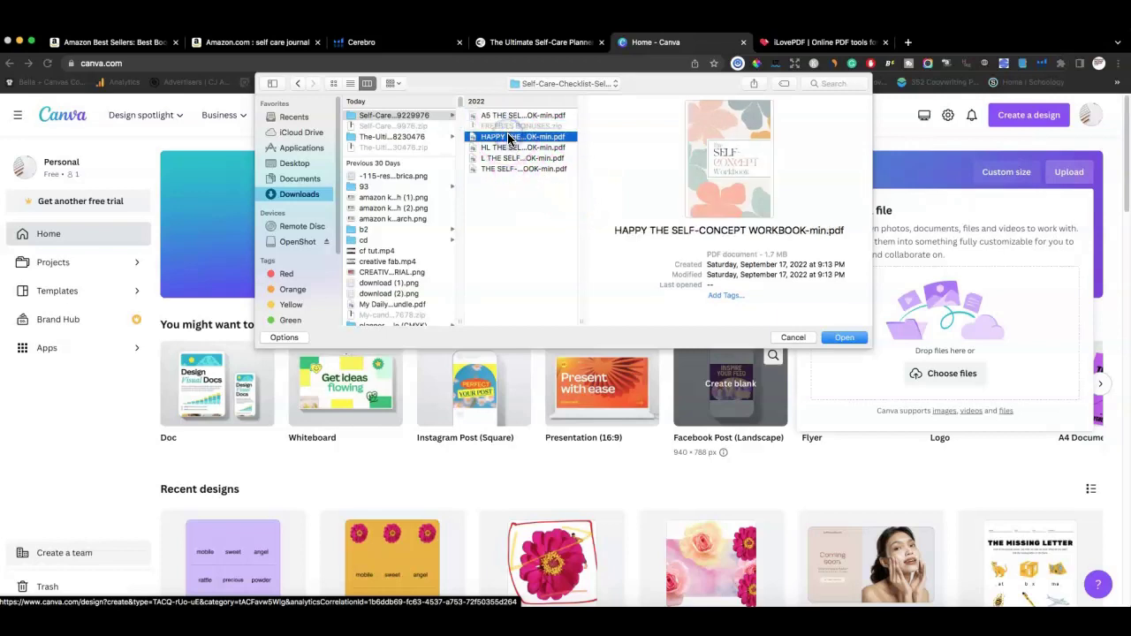
{"action": "left_click", "coordinate": [509, 147]}
{"action": "left_click", "coordinate": [511, 159]}
{"action": "left_click", "coordinate": [514, 169]}
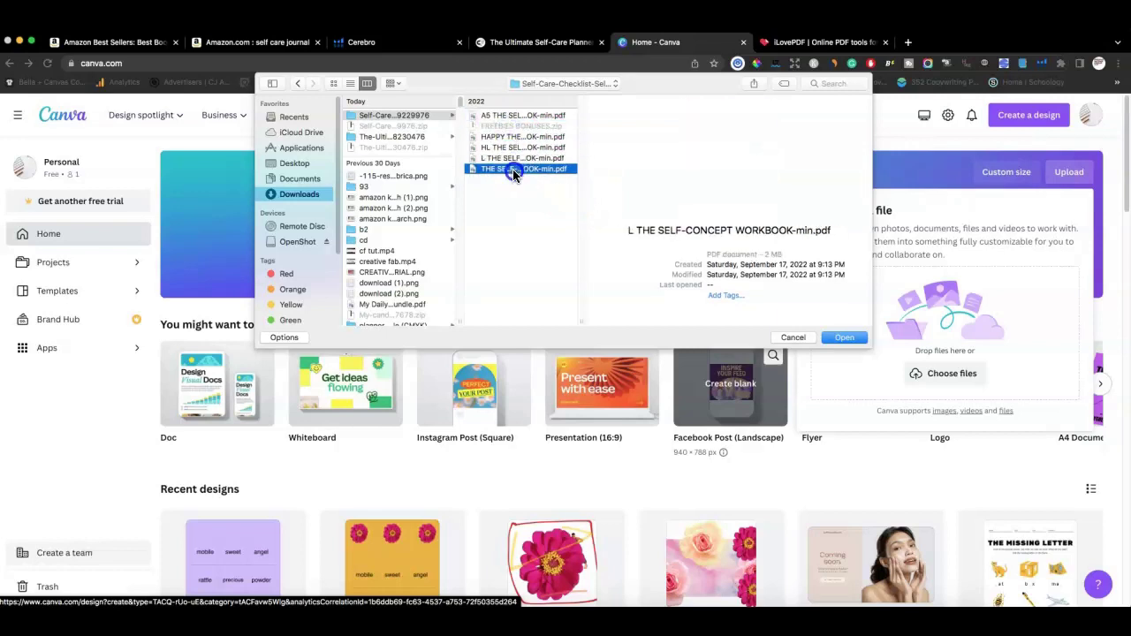
Step: Import A5 THE SELF-CONCEPT WORKBOOK-min.pdf into Canva and show it among the recent designs
{"action": "left_click", "coordinate": [501, 117]}
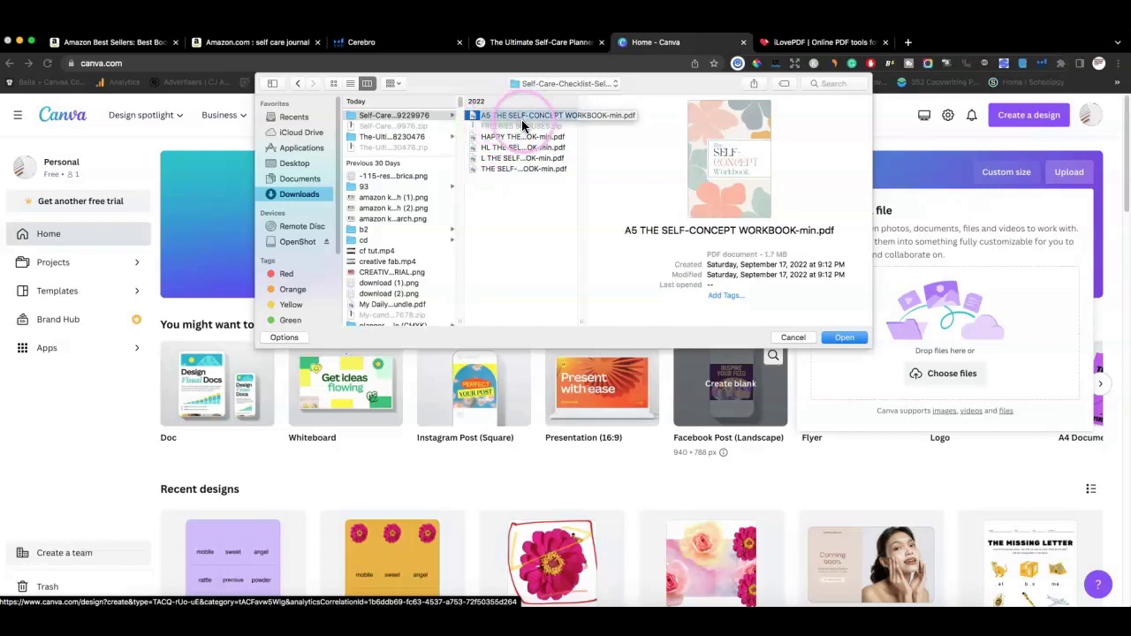
{"action": "double_click", "coordinate": [509, 115]}
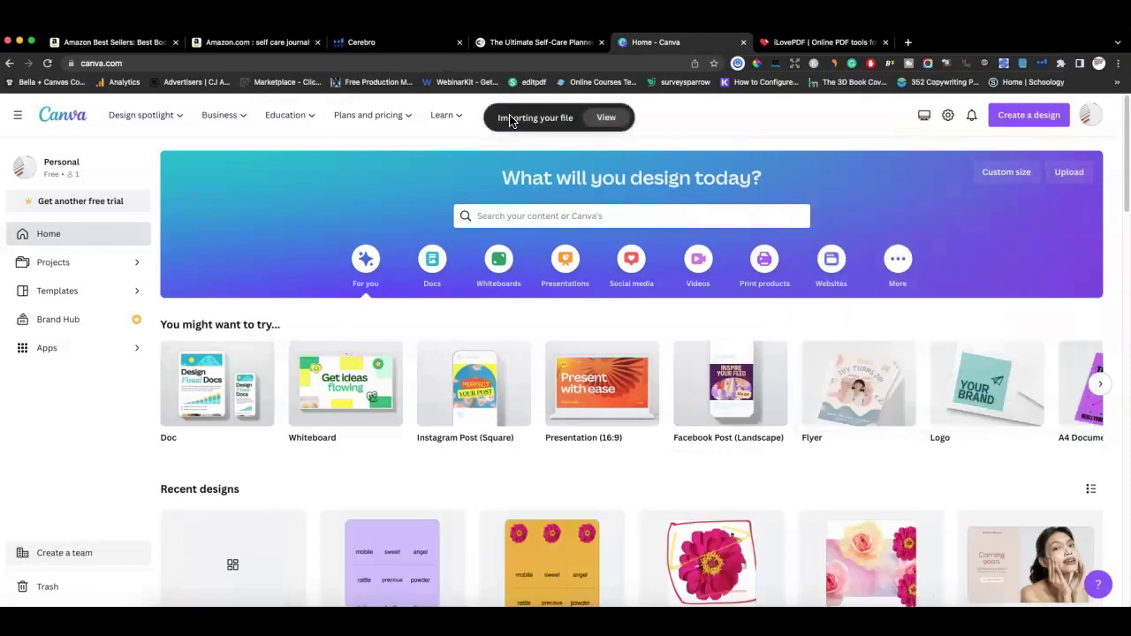
{"action": "left_click", "coordinate": [605, 120]}
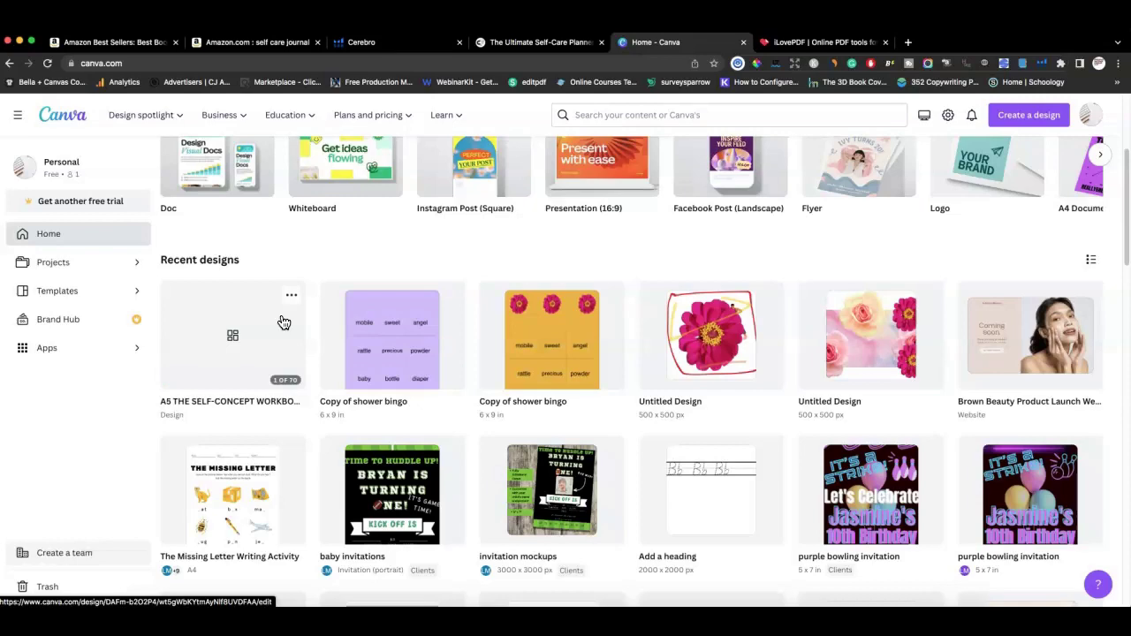
Step: Upload the four remaining Self-Concept Workbook PDFs to Canva: the HAPPY, HL, L and unprefixed versions
{"action": "scroll", "coordinate": [284, 323], "scroll_direction": "up", "scroll_amount": 5}
{"action": "left_click", "coordinate": [1065, 172]}
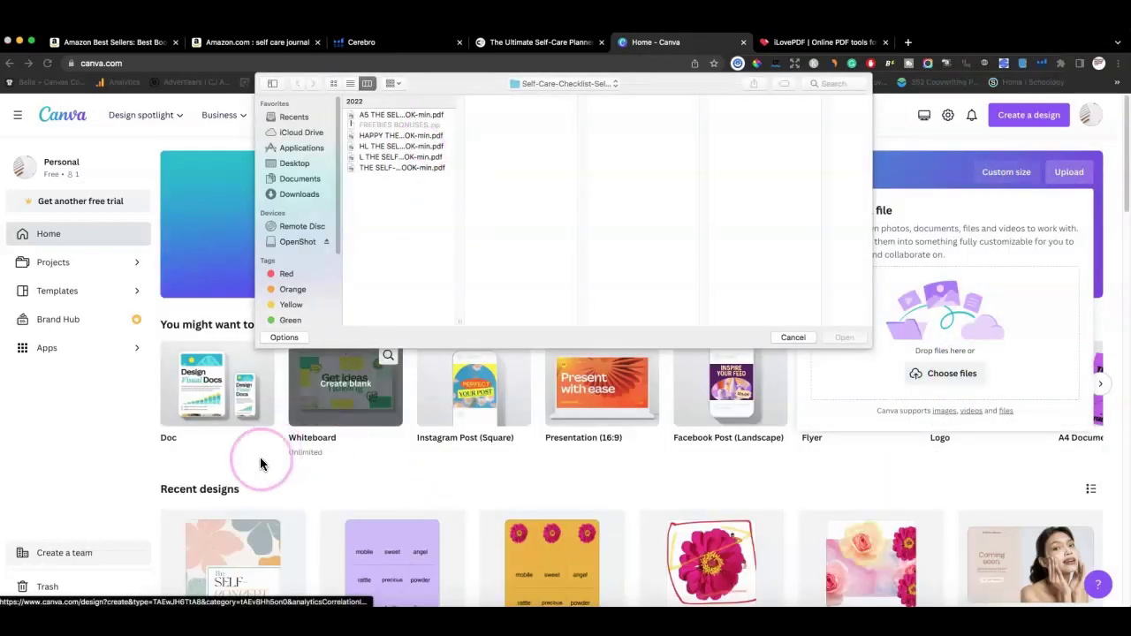
{"action": "left_click", "coordinate": [401, 115]}
{"action": "left_click", "coordinate": [397, 135]}
{"action": "left_click", "coordinate": [401, 167], "text": "shift"}
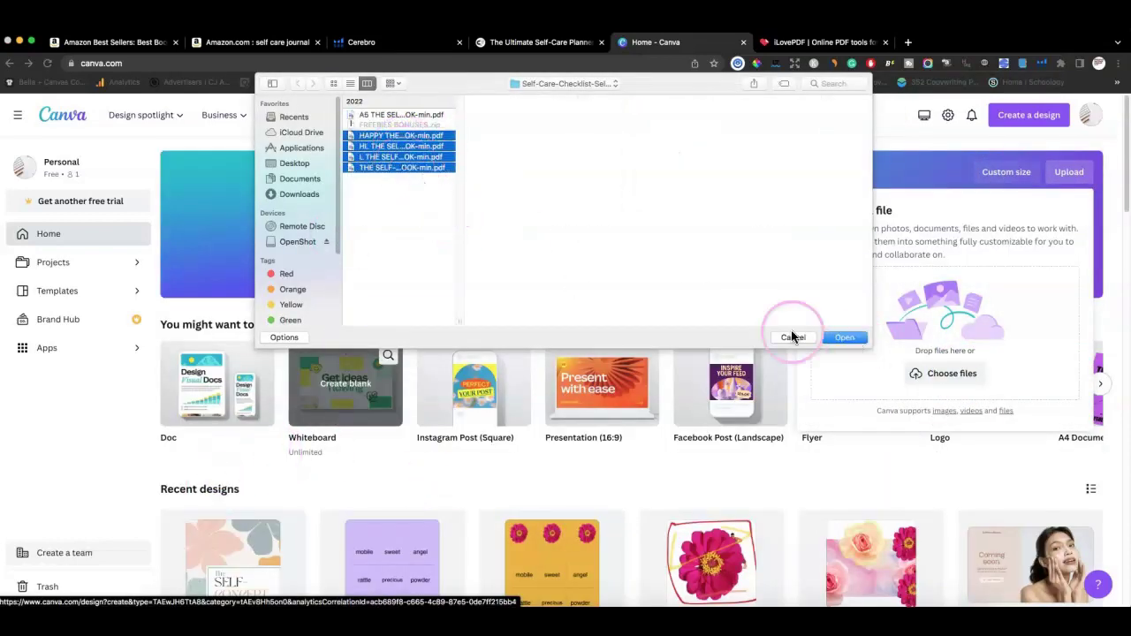
{"action": "left_click", "coordinate": [844, 337]}
Step: Upload Self-care planner.pdf from the downloaded The-Ultimate-SelfCare-Planner folder to Canva and view the recent designs
{"action": "left_click", "coordinate": [1068, 171]}
{"action": "left_click", "coordinate": [299, 194]}
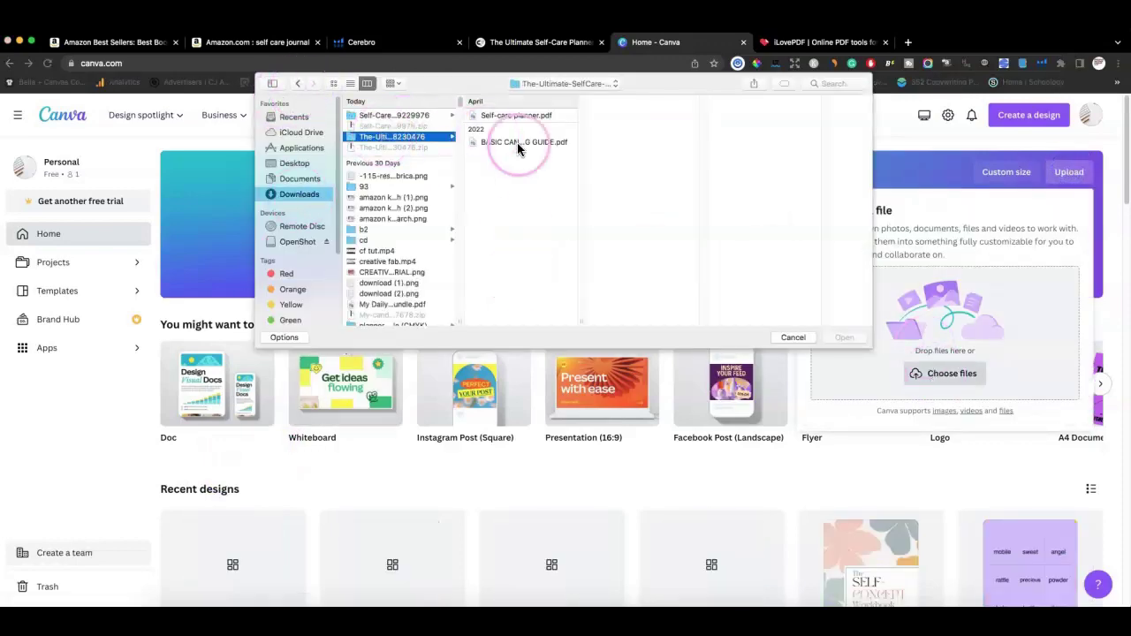
{"action": "left_click", "coordinate": [525, 140]}
{"action": "left_click", "coordinate": [524, 117]}
{"action": "left_click", "coordinate": [845, 337]}
{"action": "scroll", "coordinate": [845, 341], "scroll_direction": "down", "scroll_amount": 3}
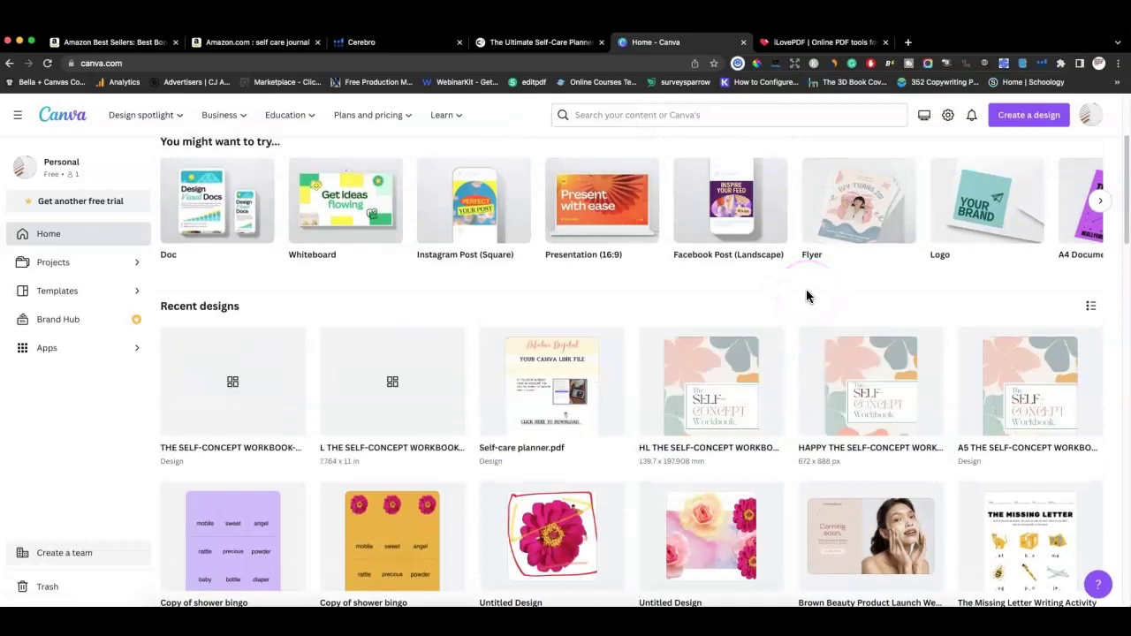
Step: Check the imported Self-care planner.pdf design, then open the original PDF from The-Ultimate-SelfCare-Planner folder and follow its Canva template link
{"action": "left_click", "coordinate": [551, 375]}
{"action": "left_click", "coordinate": [696, 406]}
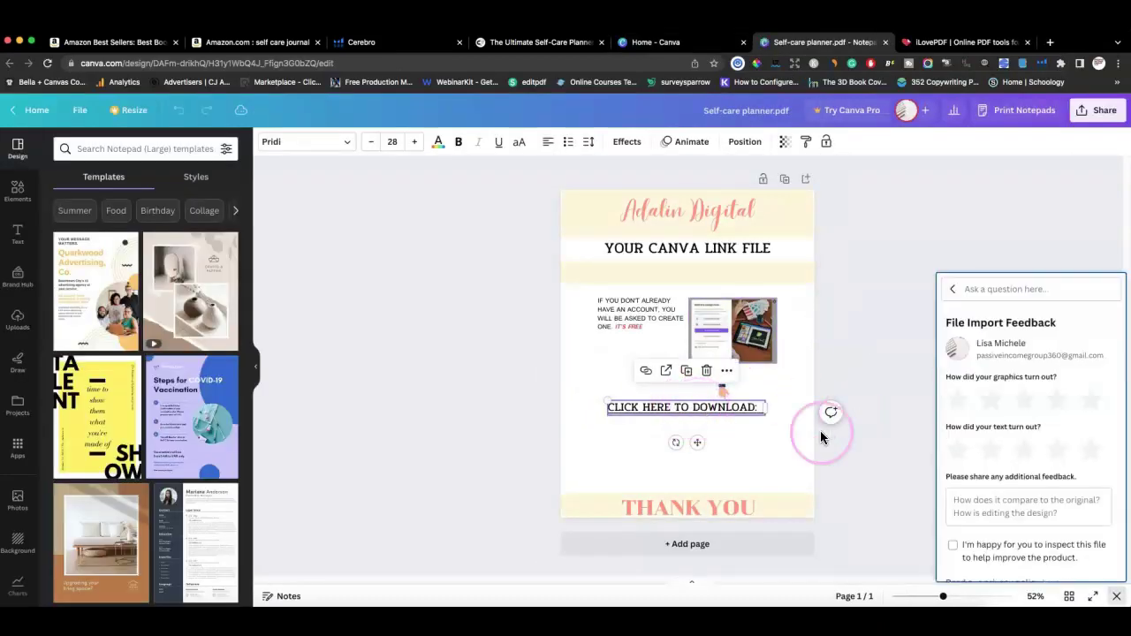
{"action": "left_click", "coordinate": [171, 618]}
{"action": "left_click", "coordinate": [529, 307]}
{"action": "left_click", "coordinate": [491, 317]}
{"action": "left_click", "coordinate": [866, 320]}
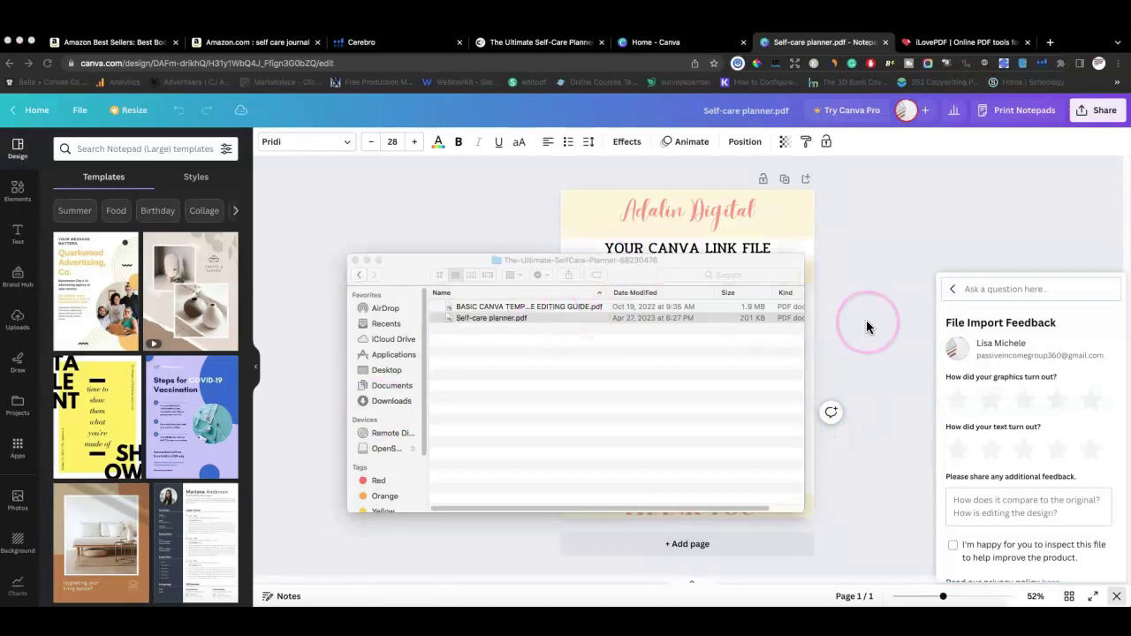
{"action": "left_click", "coordinate": [747, 200]}
Step: Close the imported planner design and delete Self-care planner.pdf from the recent designs
{"action": "left_click", "coordinate": [760, 42]}
{"action": "left_click", "coordinate": [795, 41]}
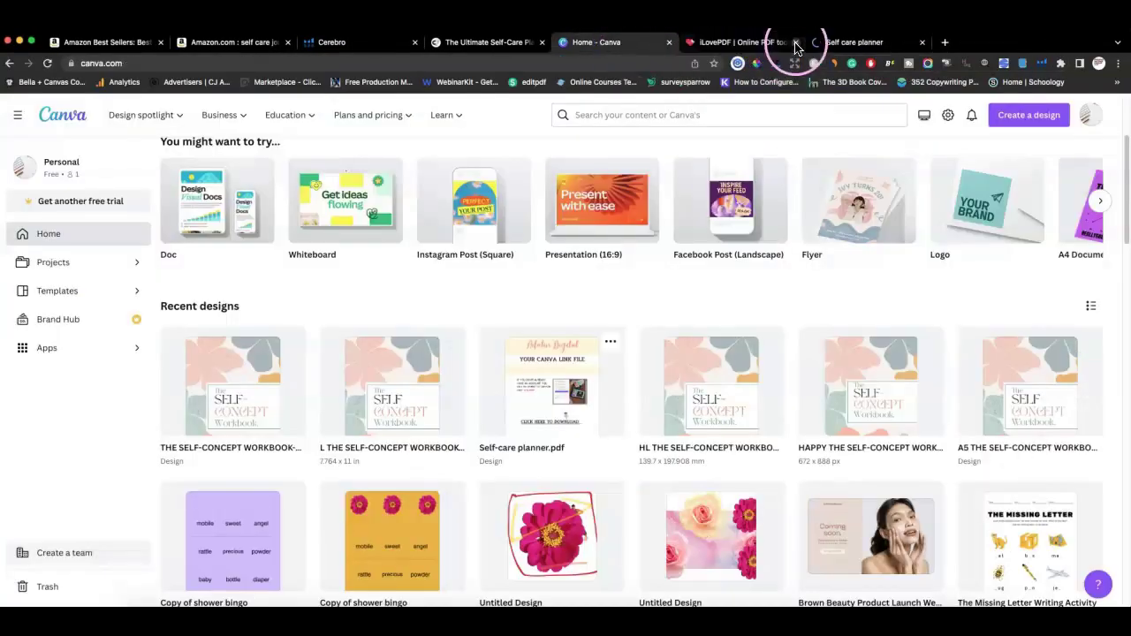
{"action": "left_click", "coordinate": [610, 341]}
Step: Place the Copy of Self care planner tab beside the Canva home tab and review its opening pages at 75% zoom
{"action": "left_click_drag", "start_coordinate": [934, 41], "coordinate": [845, 40]}
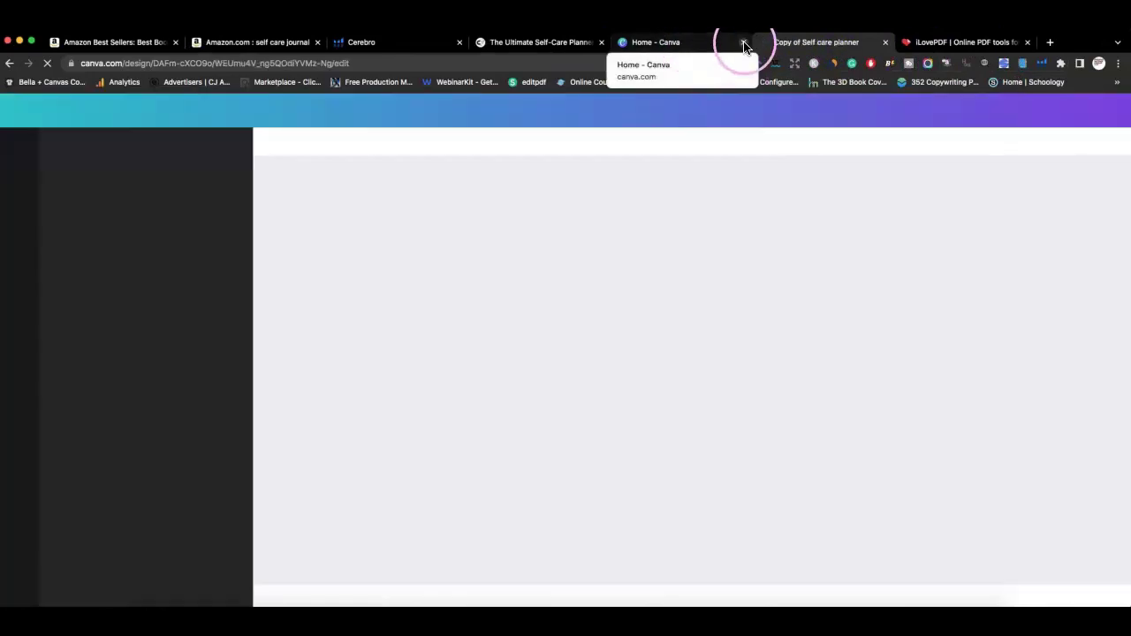
{"action": "left_click", "coordinate": [739, 44]}
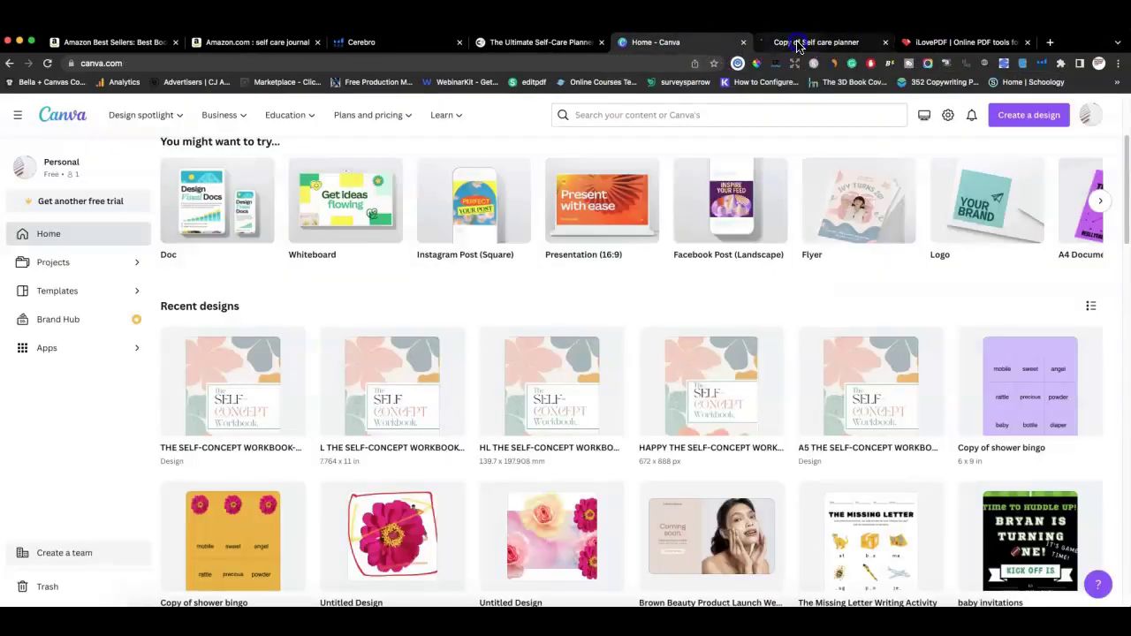
{"action": "left_click", "coordinate": [802, 41]}
{"action": "left_click_drag", "start_coordinate": [940, 595], "coordinate": [954, 595]}
{"action": "scroll", "coordinate": [880, 367], "scroll_direction": "down", "scroll_amount": 10}
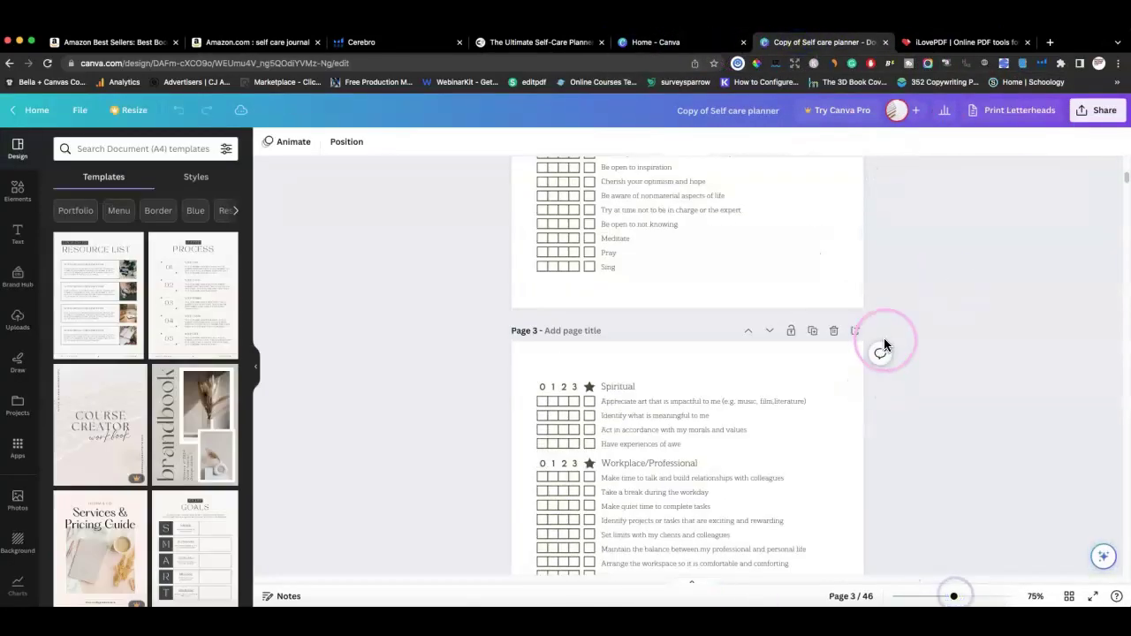
Step: Open THE SELF-CONCEPT WORKBOOK-min.pdf from Canva's recent designs and set the page zoom to 67%
{"action": "left_click", "coordinate": [676, 41]}
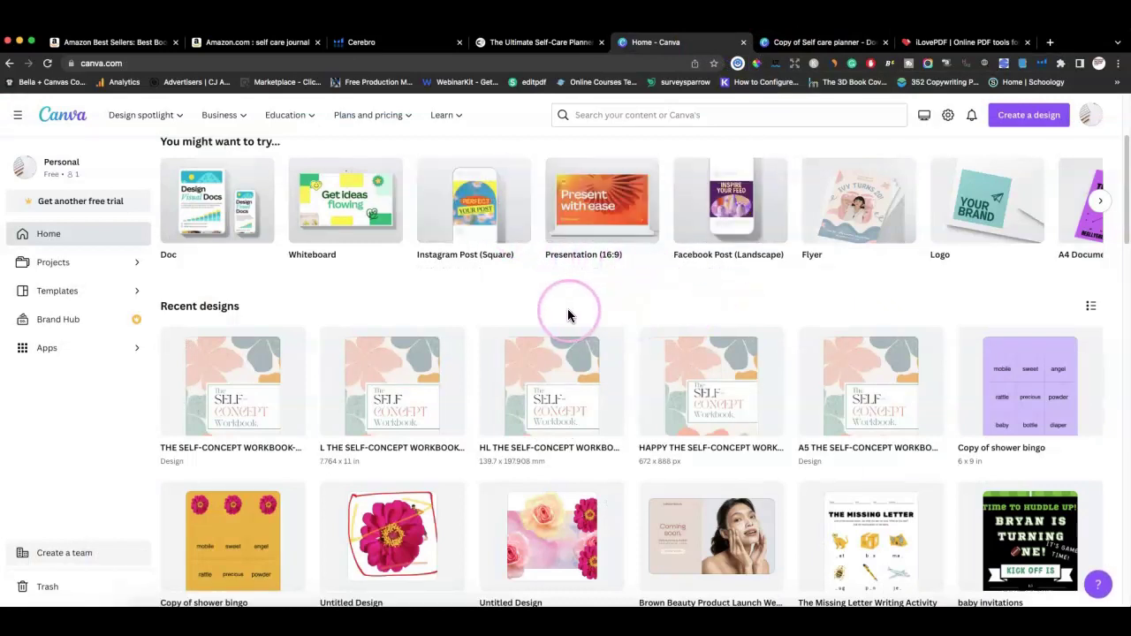
{"action": "scroll", "coordinate": [566, 305], "scroll_direction": "down", "scroll_amount": 1}
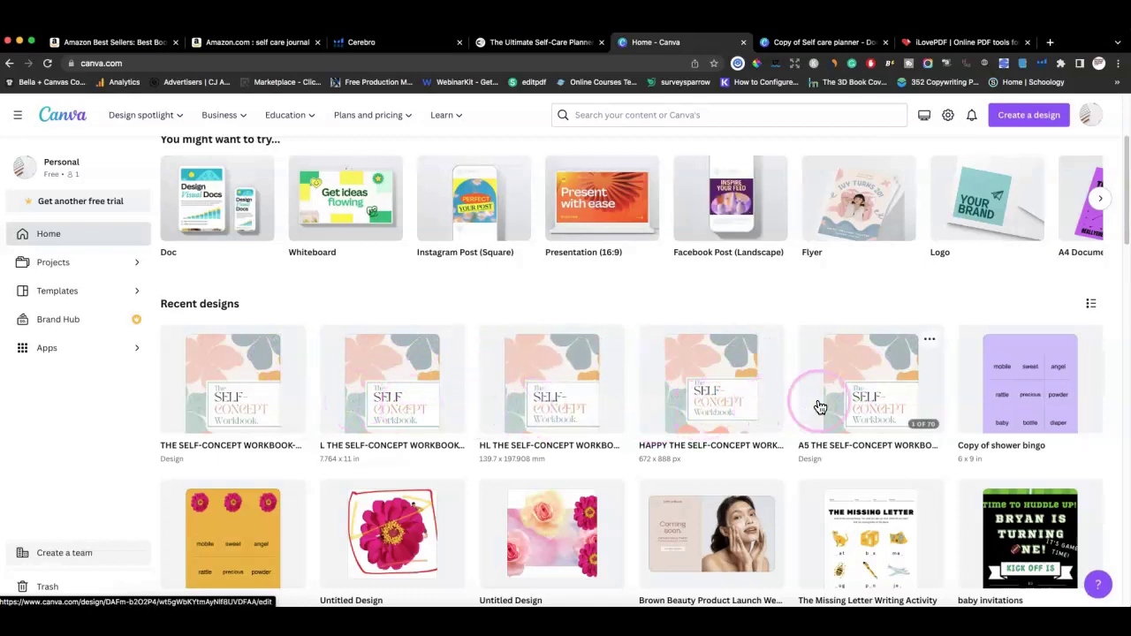
{"action": "left_click", "coordinate": [225, 386]}
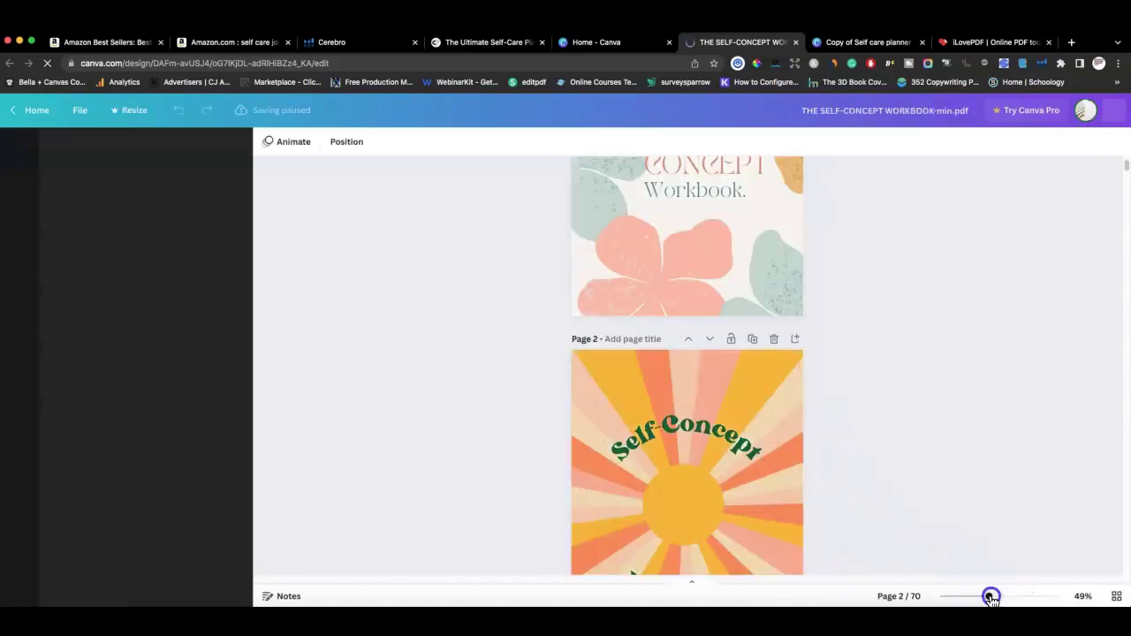
{"action": "left_click_drag", "start_coordinate": [990, 597], "coordinate": [960, 598]}
{"action": "scroll", "coordinate": [759, 381], "scroll_direction": "up", "scroll_amount": 5}
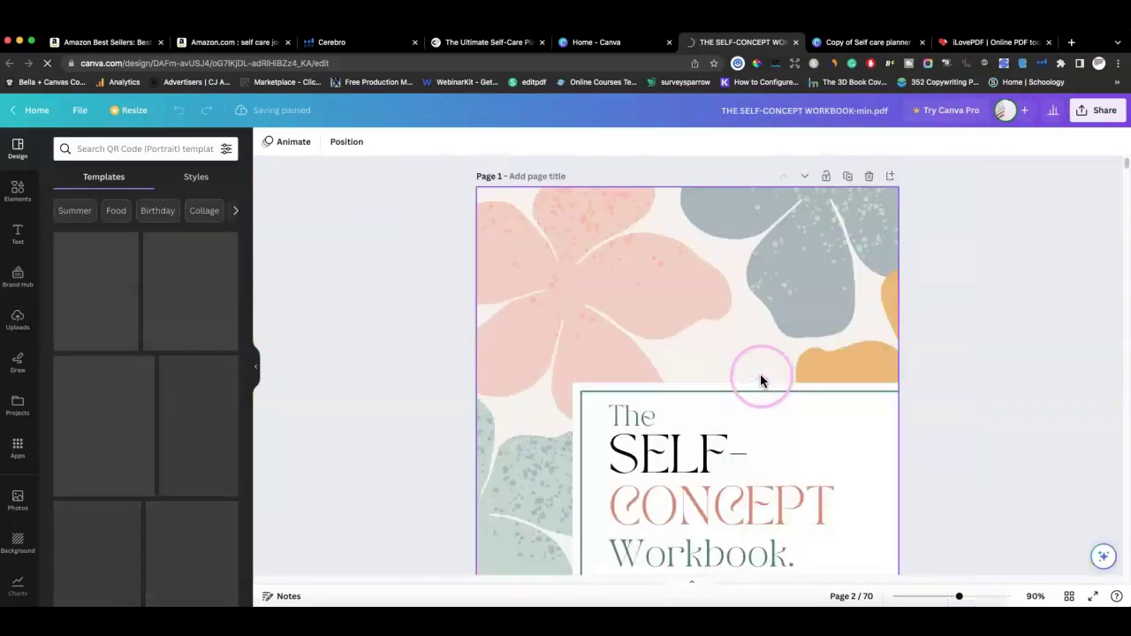
{"action": "left_click_drag", "start_coordinate": [960, 597], "coordinate": [950, 598]}
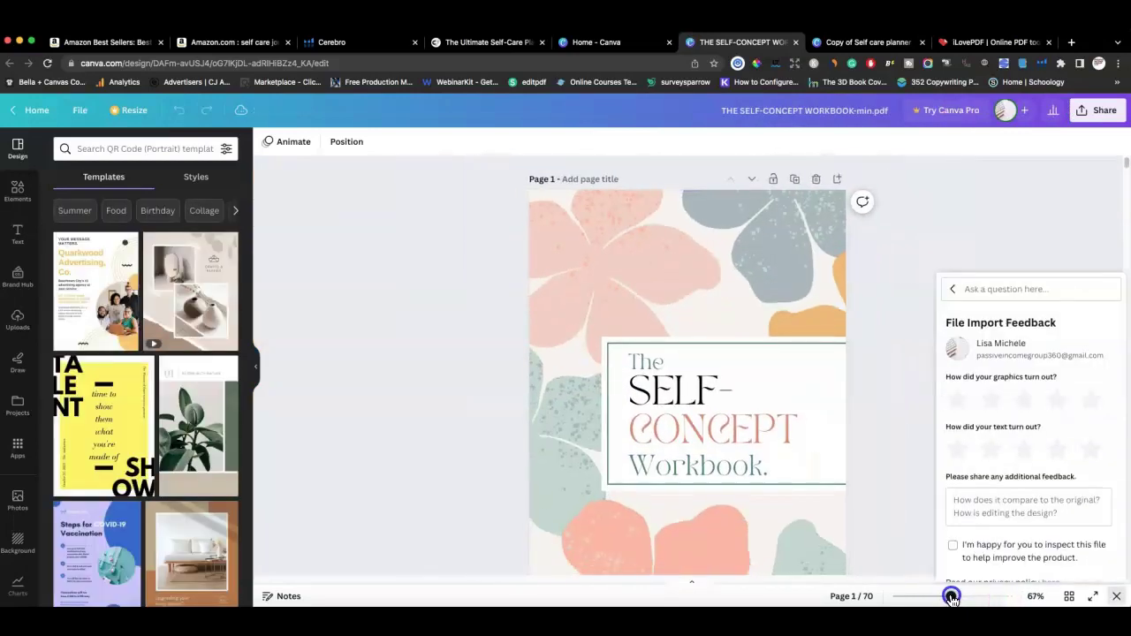
Step: Examine the cover, title page, self-concept text on page 3 and Self-Reflection page of the imported workbook
{"action": "scroll", "coordinate": [719, 416], "scroll_direction": "down", "scroll_amount": 5}
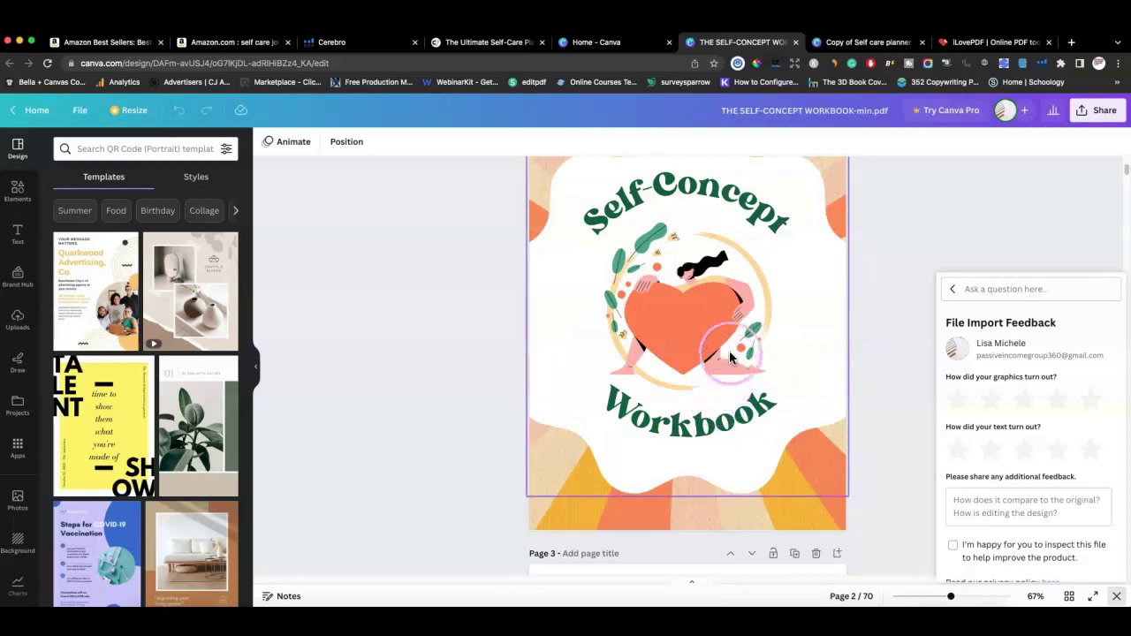
{"action": "scroll", "coordinate": [724, 354], "scroll_direction": "down", "scroll_amount": 4}
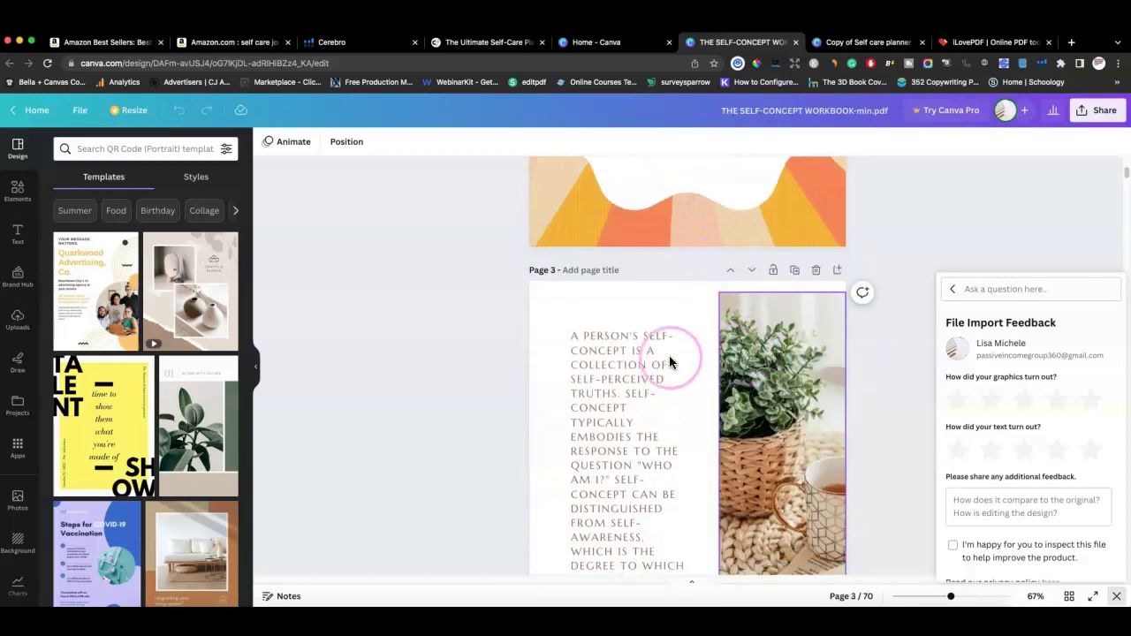
{"action": "scroll", "coordinate": [672, 358], "scroll_direction": "down", "scroll_amount": 4}
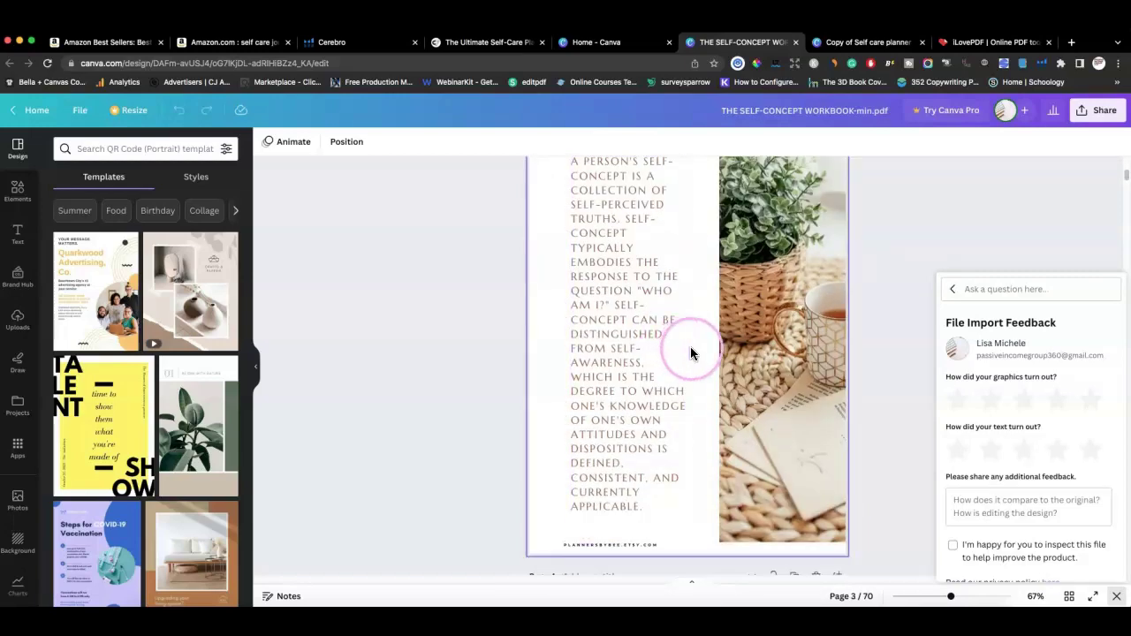
{"action": "left_click", "coordinate": [640, 325]}
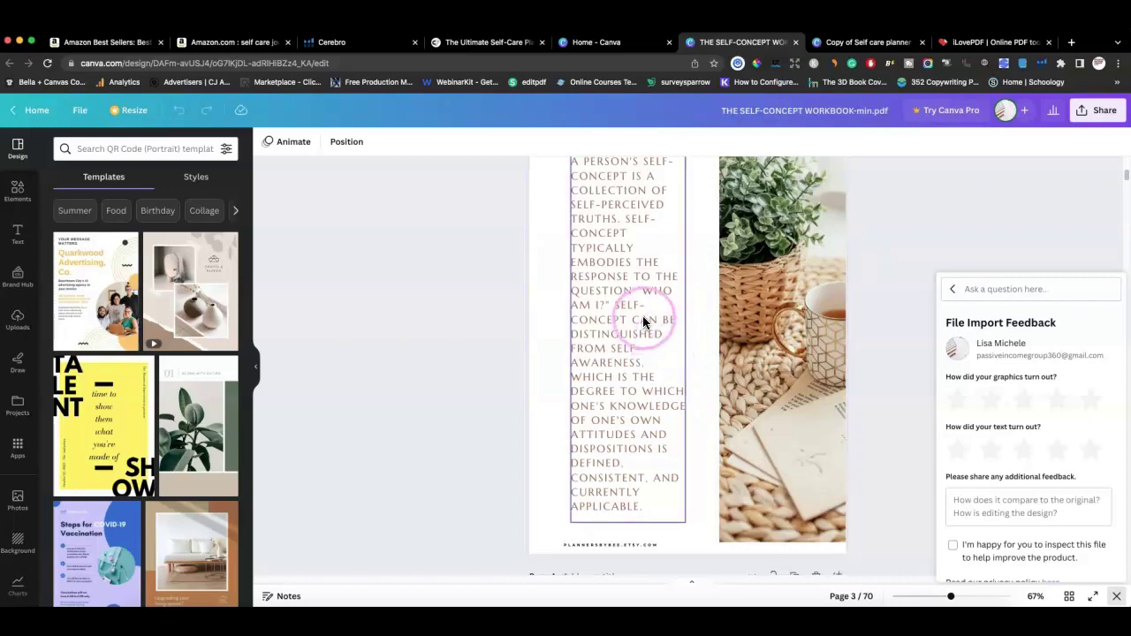
{"action": "scroll", "coordinate": [668, 356], "scroll_direction": "up", "scroll_amount": 2}
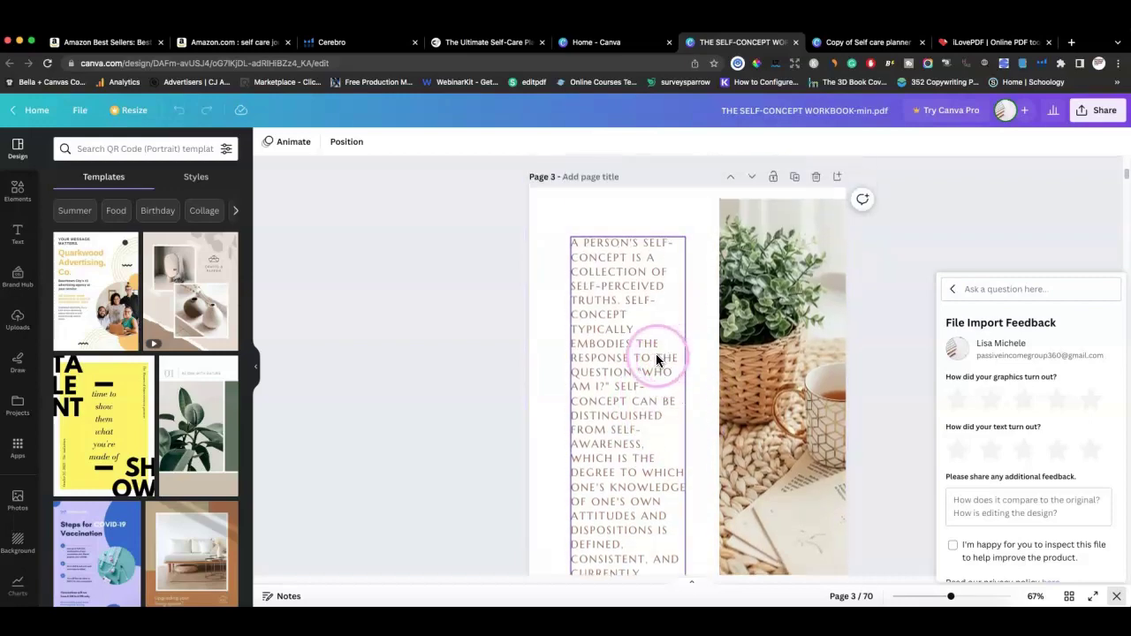
{"action": "scroll", "coordinate": [656, 360], "scroll_direction": "down", "scroll_amount": 10}
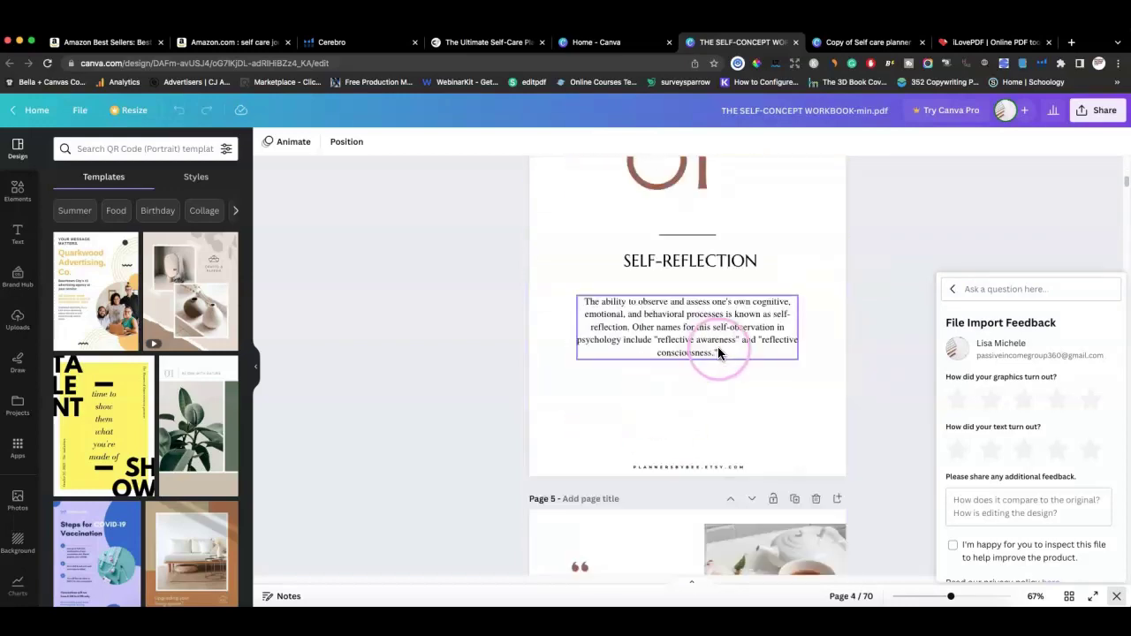
Step: Delete the plannersbybee.etsy.com footer text from page 3 of the workbook
{"action": "scroll", "coordinate": [718, 352], "scroll_direction": "up", "scroll_amount": 5}
{"action": "left_click", "coordinate": [633, 502]}
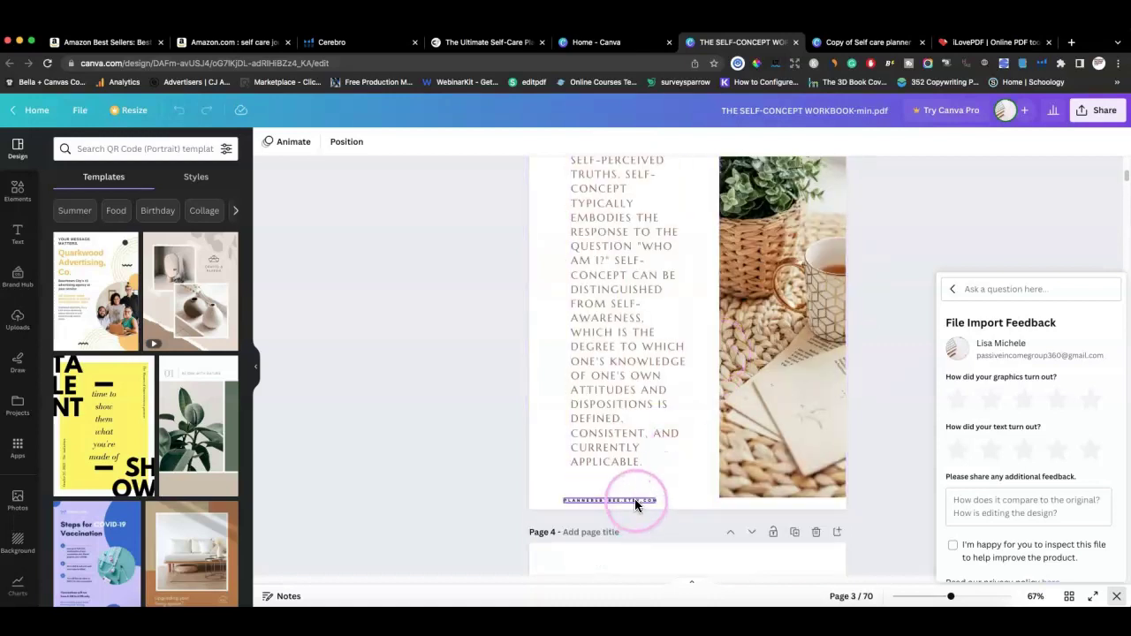
{"action": "left_click", "coordinate": [609, 465]}
{"action": "scroll", "coordinate": [645, 430], "scroll_direction": "down", "scroll_amount": 1}
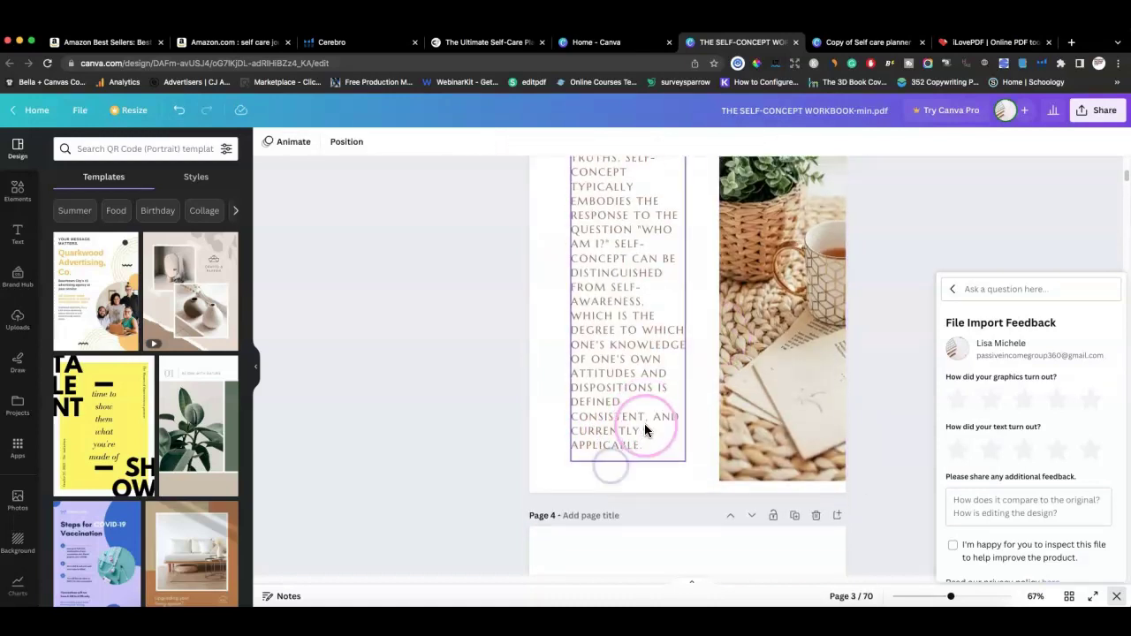
Step: Check the footer on page 4 and examine the quote, photos, numbered labels and paragraph text on page 5
{"action": "scroll", "coordinate": [645, 430], "scroll_direction": "down", "scroll_amount": 10}
{"action": "left_click", "coordinate": [686, 378]}
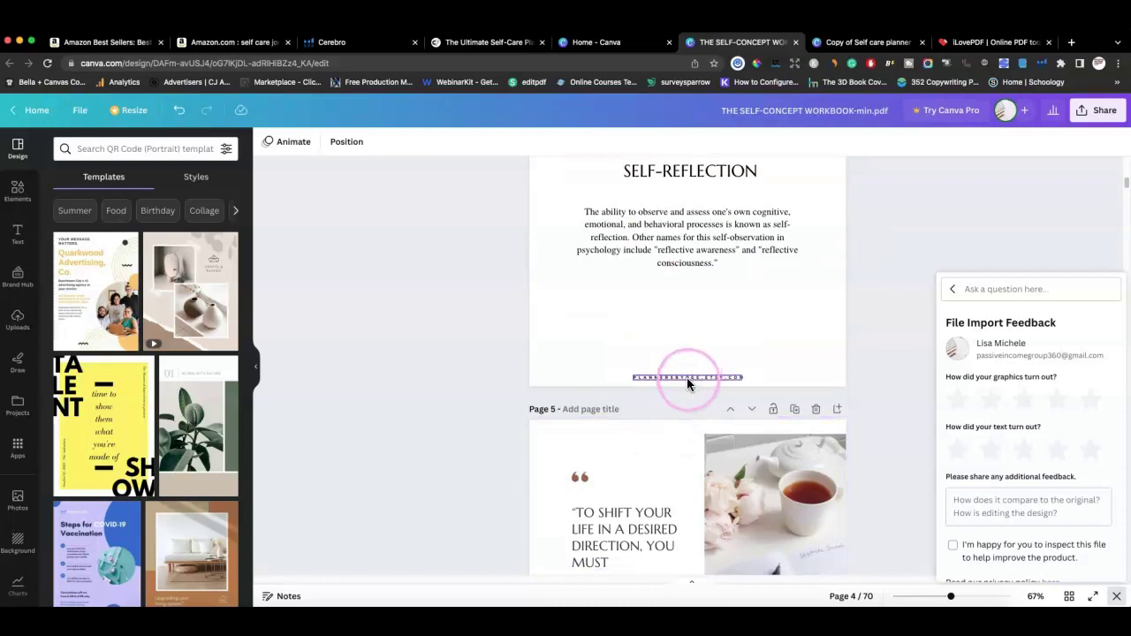
{"action": "scroll", "coordinate": [687, 382], "scroll_direction": "down", "scroll_amount": 15}
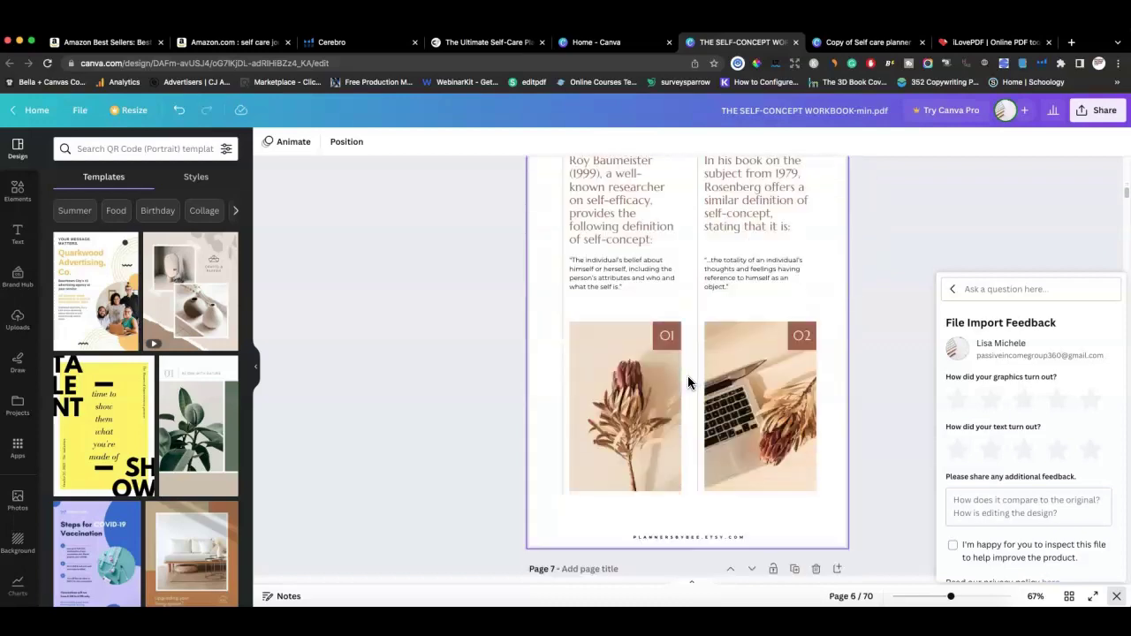
{"action": "scroll", "coordinate": [688, 383], "scroll_direction": "up", "scroll_amount": 10}
{"action": "left_click", "coordinate": [801, 417]}
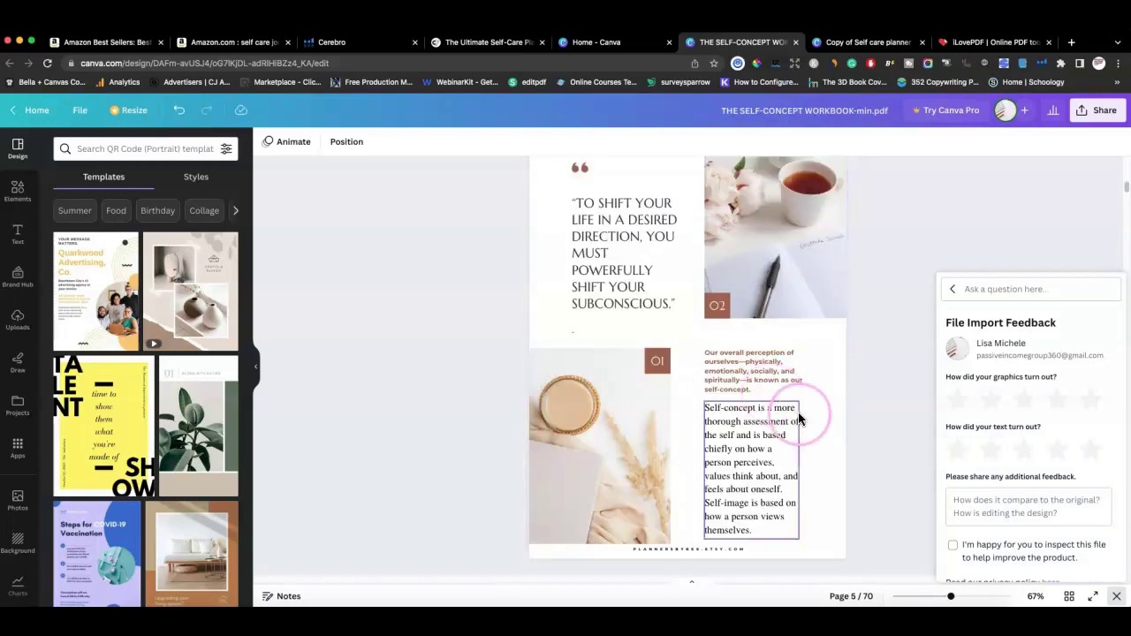
{"action": "left_click", "coordinate": [678, 316]}
{"action": "scroll", "coordinate": [667, 320], "scroll_direction": "up", "scroll_amount": 2}
{"action": "left_click", "coordinate": [716, 301]}
{"action": "left_click", "coordinate": [778, 333]}
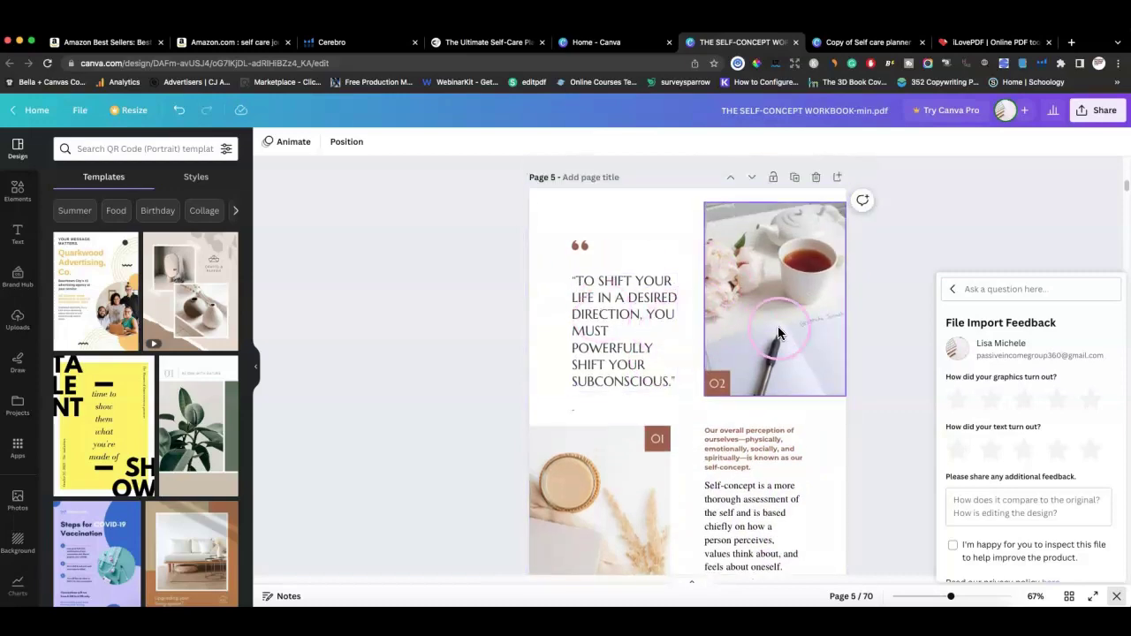
{"action": "scroll", "coordinate": [777, 331], "scroll_direction": "down", "scroll_amount": 6}
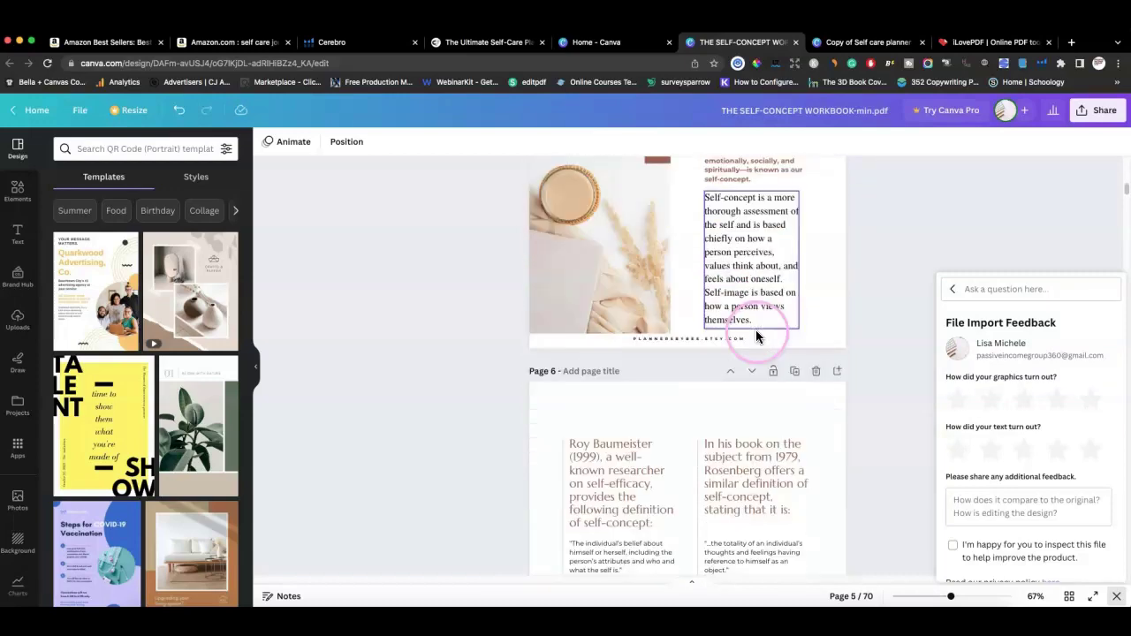
Step: Examine the two definition columns and the numbered photos beneath them on page 6
{"action": "left_click", "coordinate": [690, 393]}
{"action": "scroll", "coordinate": [634, 433], "scroll_direction": "down", "scroll_amount": 3}
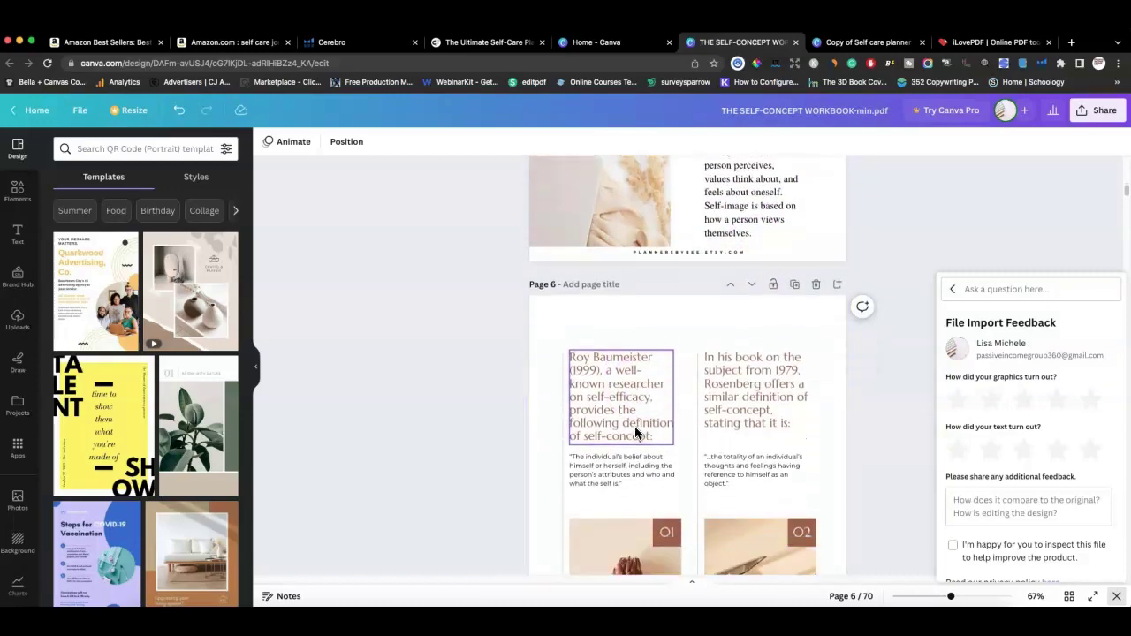
{"action": "left_click", "coordinate": [740, 349]}
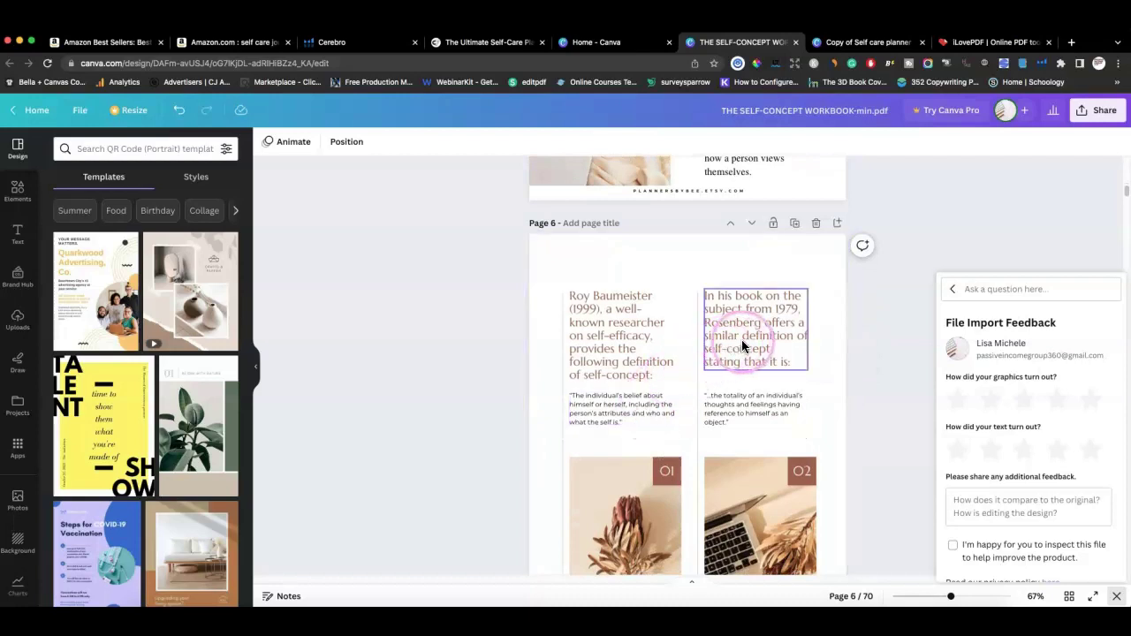
{"action": "left_click", "coordinate": [644, 351]}
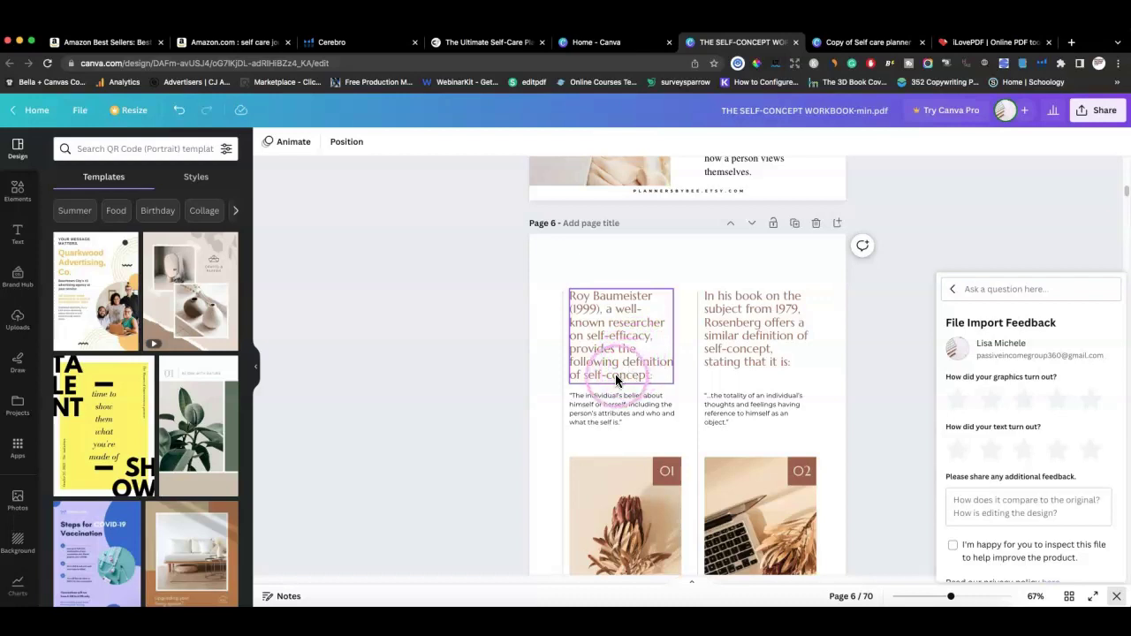
{"action": "left_click", "coordinate": [621, 391]}
{"action": "scroll", "coordinate": [621, 391], "scroll_direction": "down", "scroll_amount": 5}
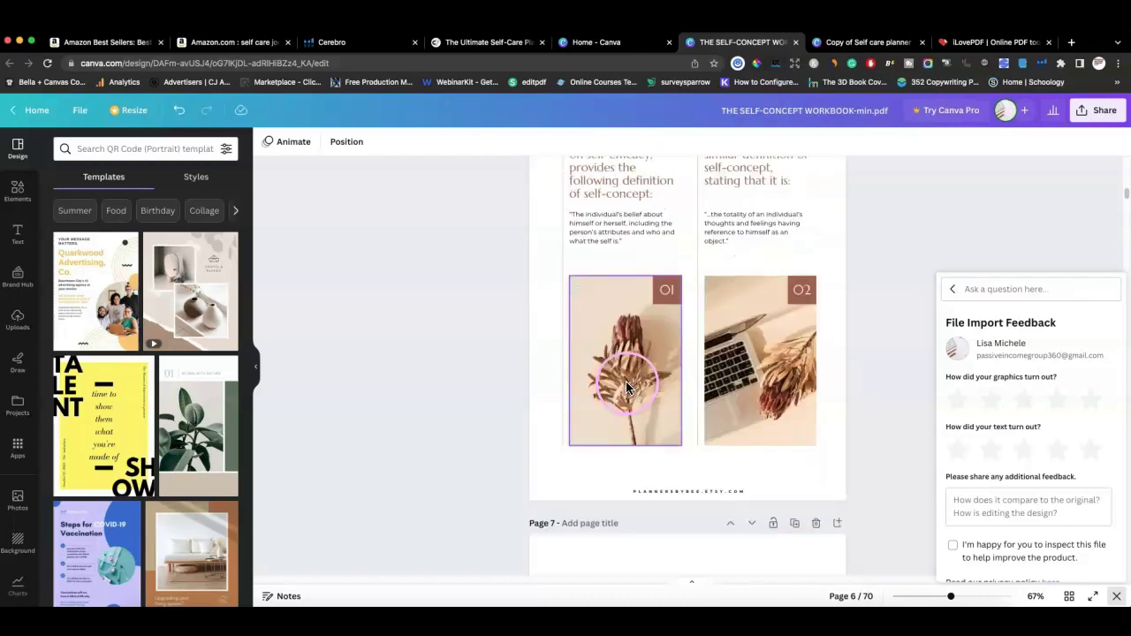
Step: Enlarge page 7 to 93% and inspect its Assessment-1 title, subtitle and background image
{"action": "scroll", "coordinate": [728, 412], "scroll_direction": "down", "scroll_amount": 2}
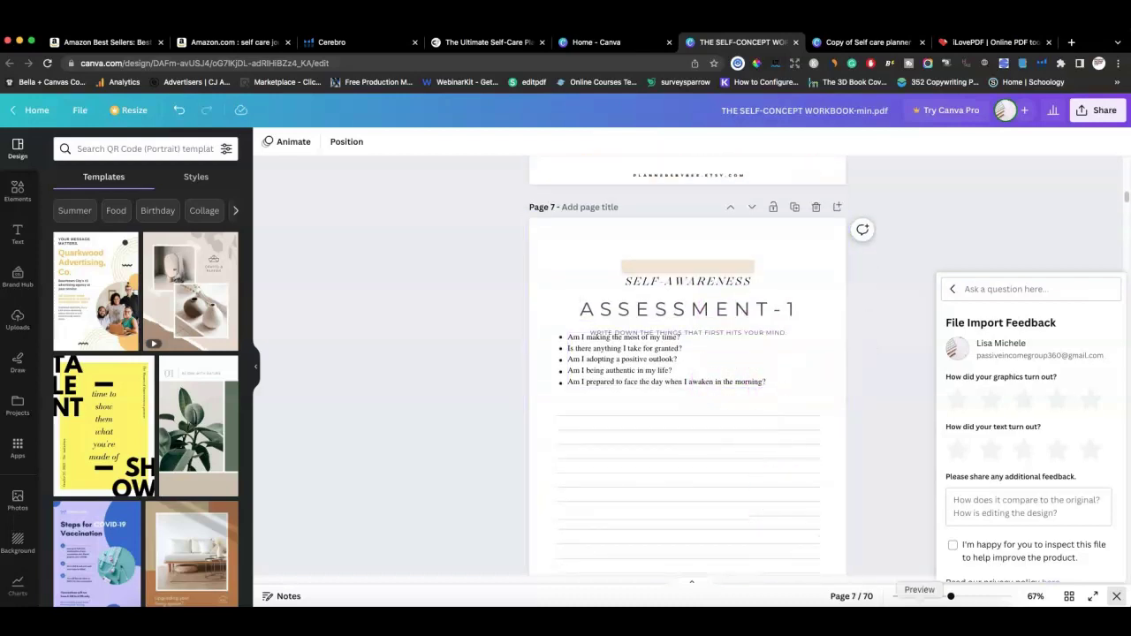
{"action": "left_click_drag", "start_coordinate": [954, 598], "coordinate": [960, 598]}
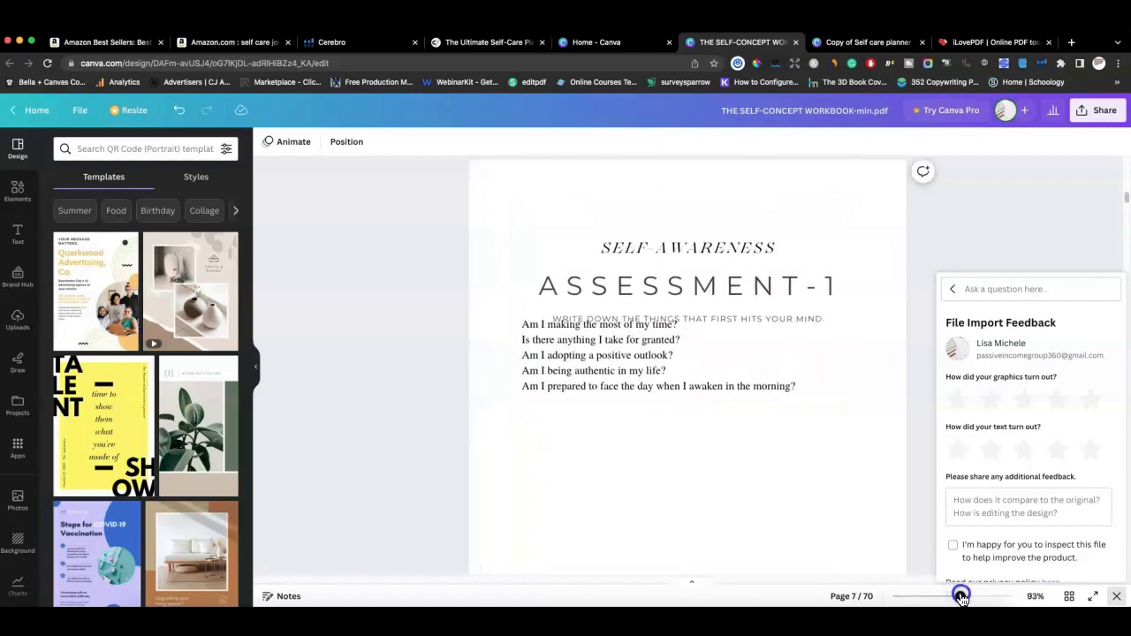
{"action": "left_click", "coordinate": [761, 321]}
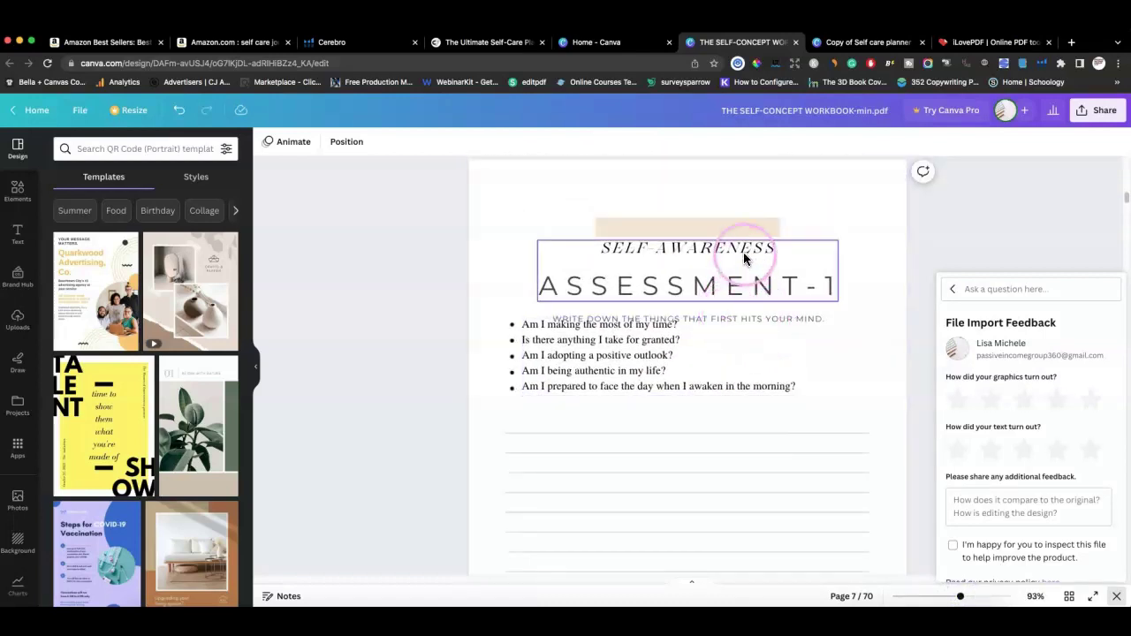
{"action": "left_click", "coordinate": [770, 226]}
{"action": "left_click", "coordinate": [768, 237]}
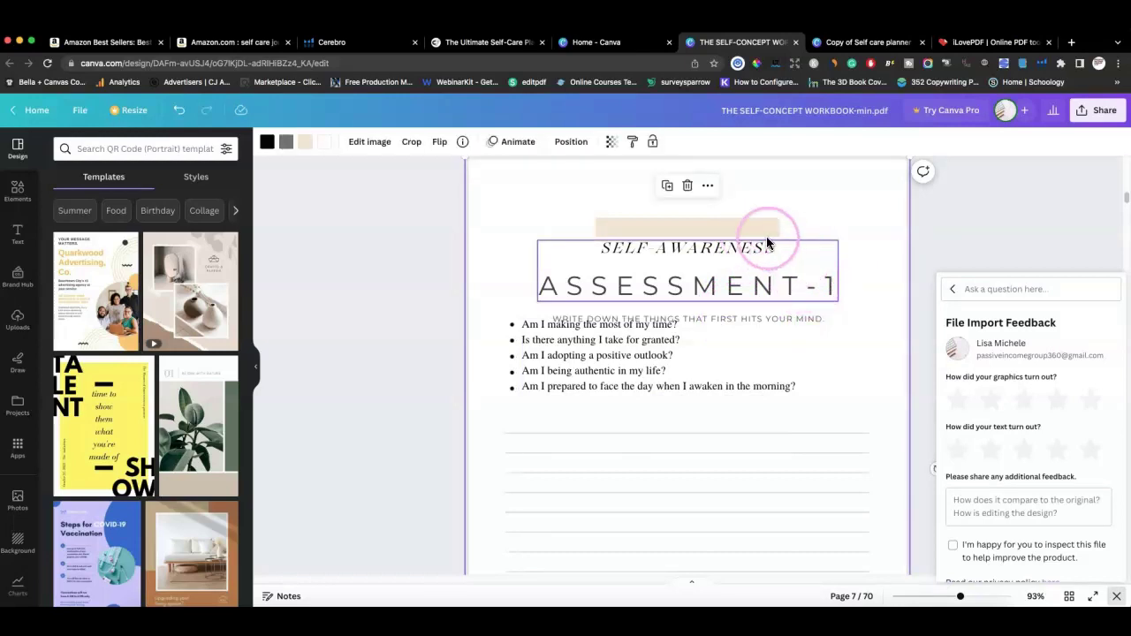
Step: Select the bulleted question list on page 7 to check its editability, and continue to the Assessment-2 page
{"action": "left_click", "coordinate": [712, 395]}
{"action": "scroll", "coordinate": [712, 395], "scroll_direction": "down", "scroll_amount": 5}
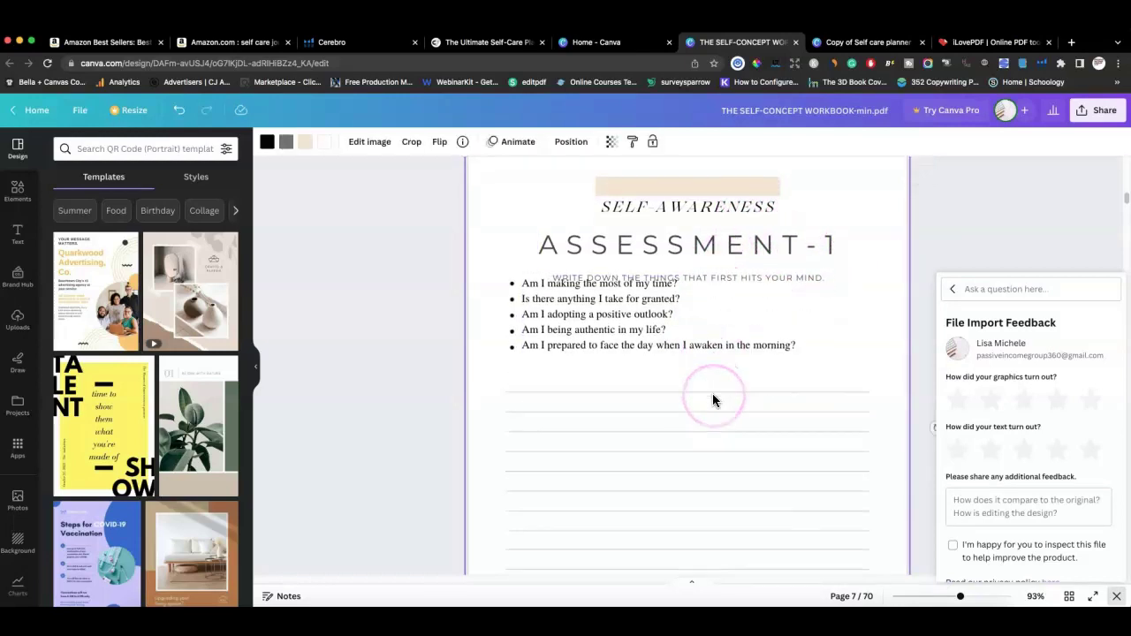
{"action": "scroll", "coordinate": [713, 393], "scroll_direction": "up", "scroll_amount": 2}
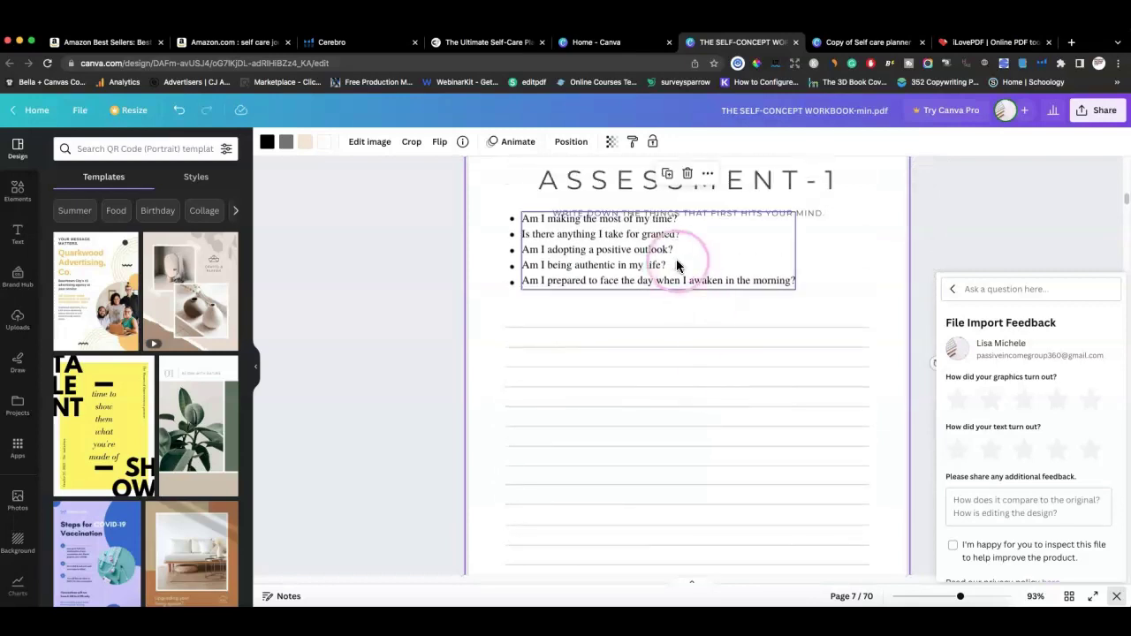
{"action": "left_click", "coordinate": [669, 262]}
{"action": "left_click_drag", "start_coordinate": [654, 256], "coordinate": [651, 259]}
{"action": "scroll", "coordinate": [738, 250], "scroll_direction": "down", "scroll_amount": 10}
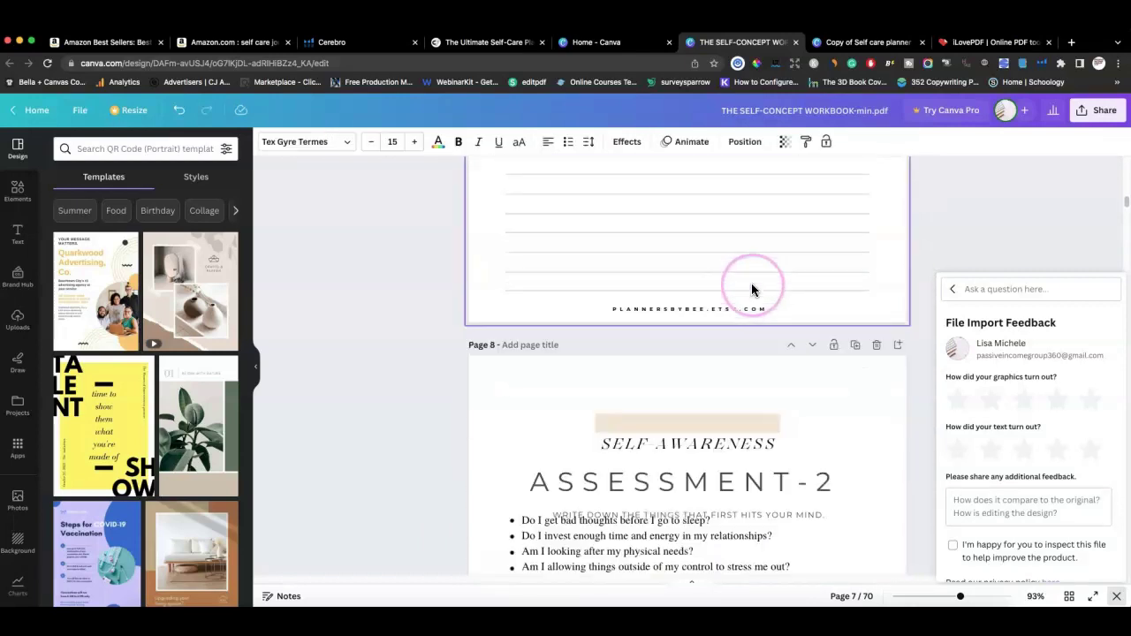
Step: Move the "Knowing Myself" title on page 9 up so that "Knowing" sits on the dark bar
{"action": "scroll", "coordinate": [738, 374], "scroll_direction": "down", "scroll_amount": 10}
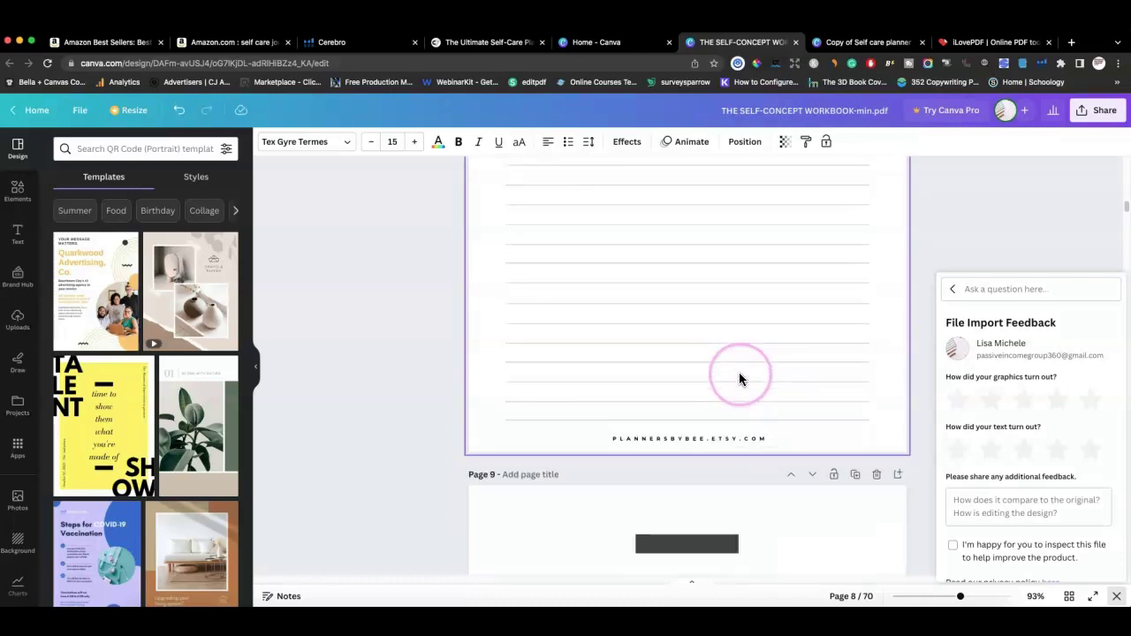
{"action": "left_click", "coordinate": [711, 318]}
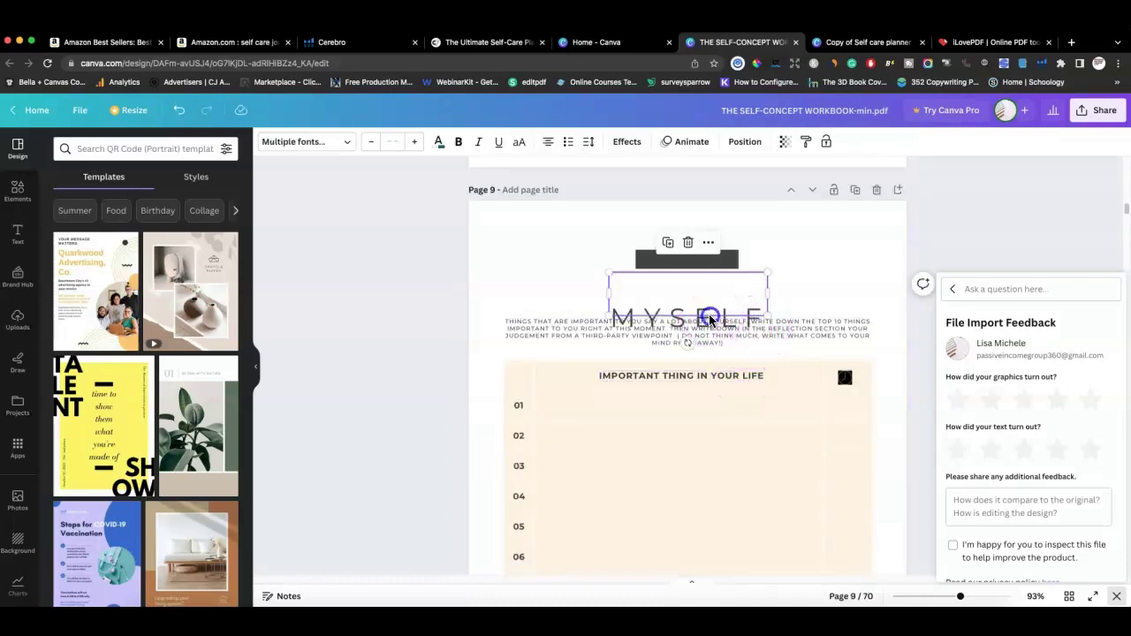
{"action": "left_click_drag", "start_coordinate": [704, 325], "coordinate": [712, 278]}
{"action": "left_click", "coordinate": [871, 279]}
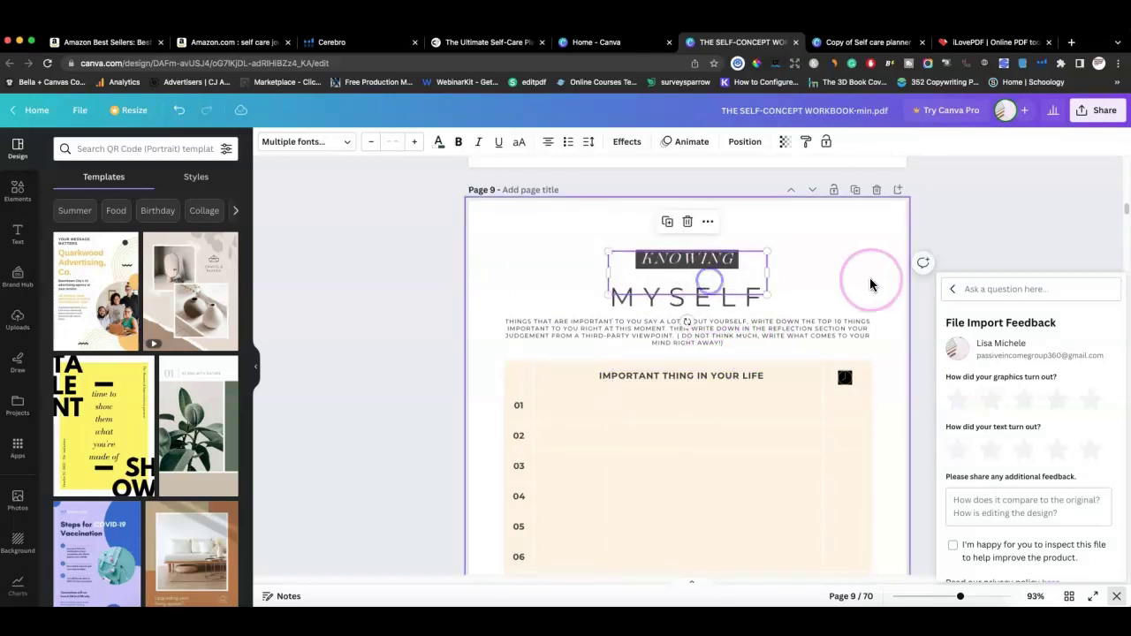
Step: Move the "Decision Making Worksheet" title on page 10 up so that its first line sits on the beige bar
{"action": "scroll", "coordinate": [733, 379], "scroll_direction": "down", "scroll_amount": 6}
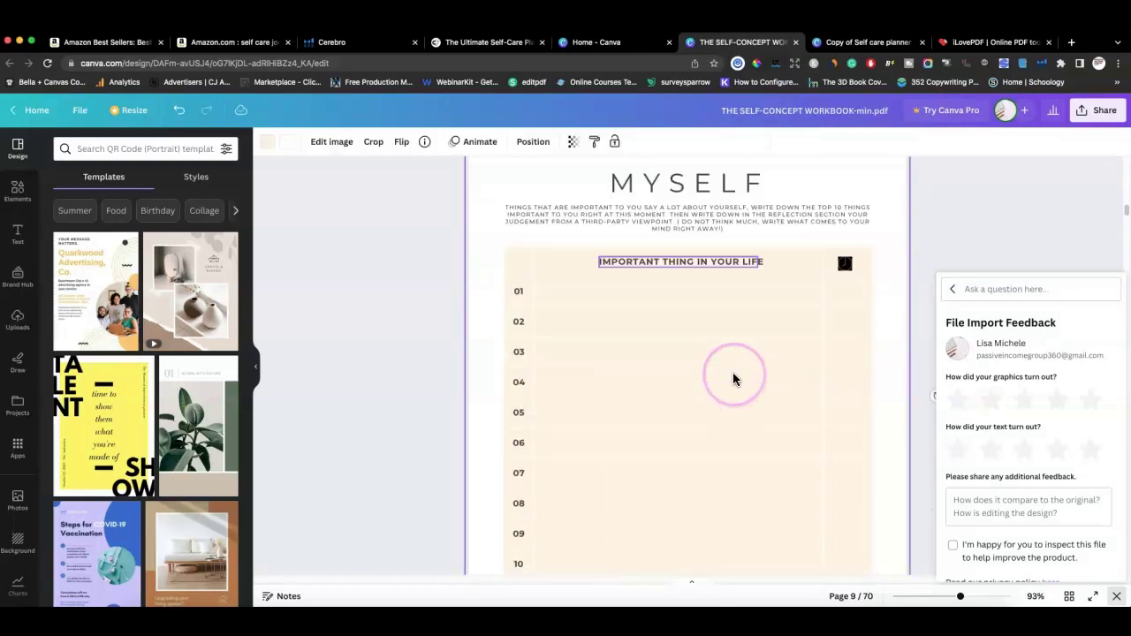
{"action": "scroll", "coordinate": [730, 376], "scroll_direction": "down", "scroll_amount": 1}
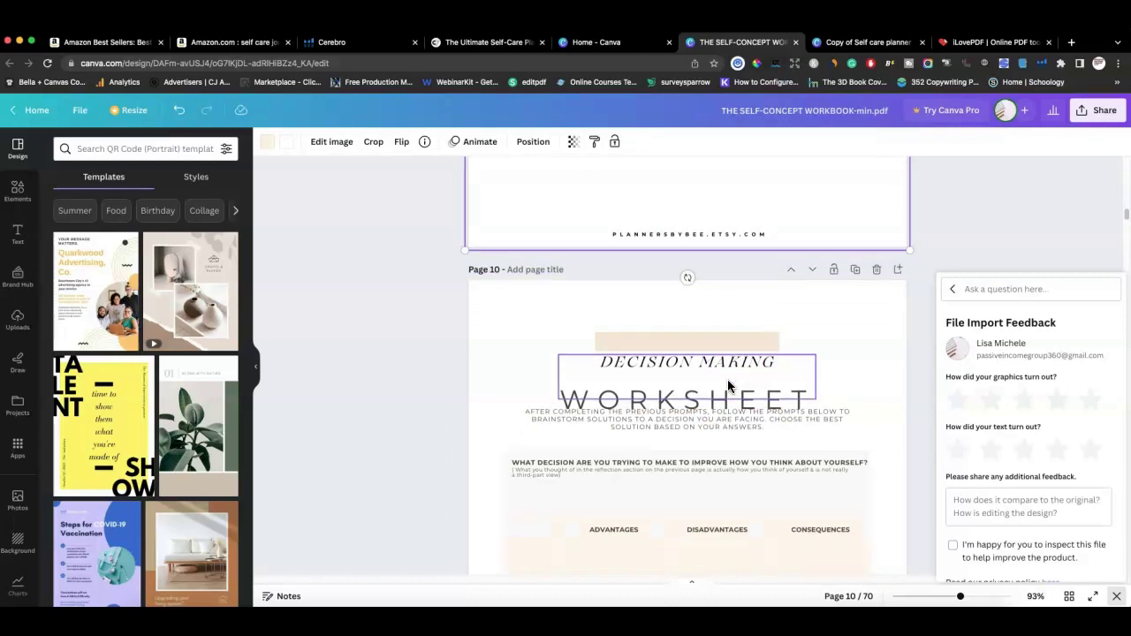
{"action": "left_click_drag", "start_coordinate": [727, 394], "coordinate": [732, 358]}
{"action": "left_click", "coordinate": [817, 359]}
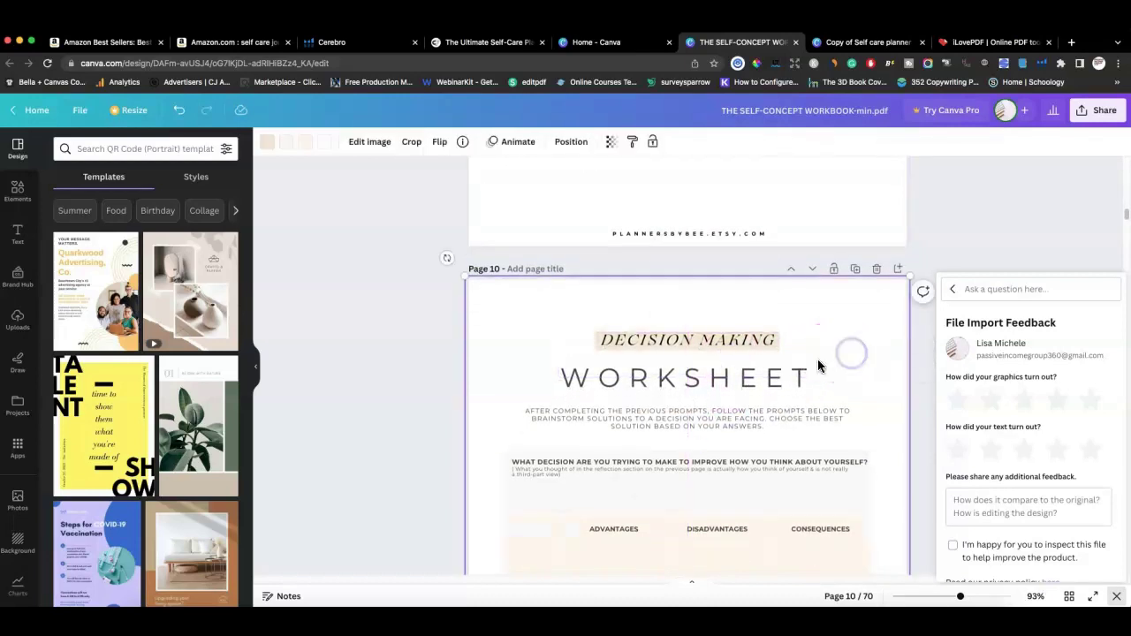
Step: Leave the file import feedback form, dismiss the elevated errors notice, and check the rest of page 10
{"action": "scroll", "coordinate": [817, 359], "scroll_direction": "down", "scroll_amount": 3}
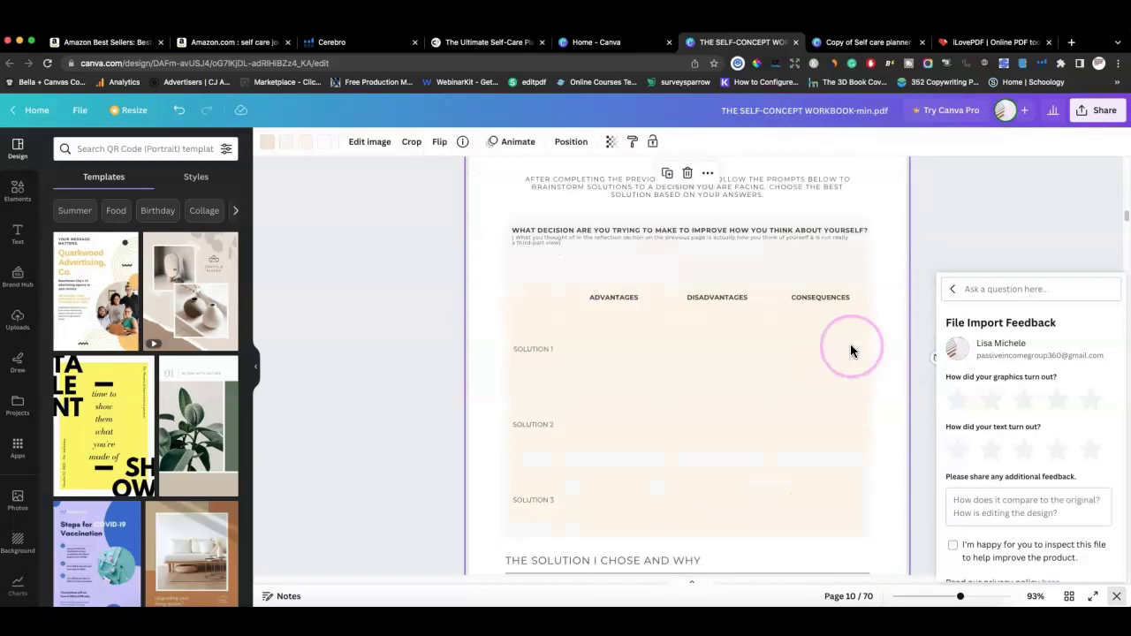
{"action": "left_click", "coordinate": [951, 288]}
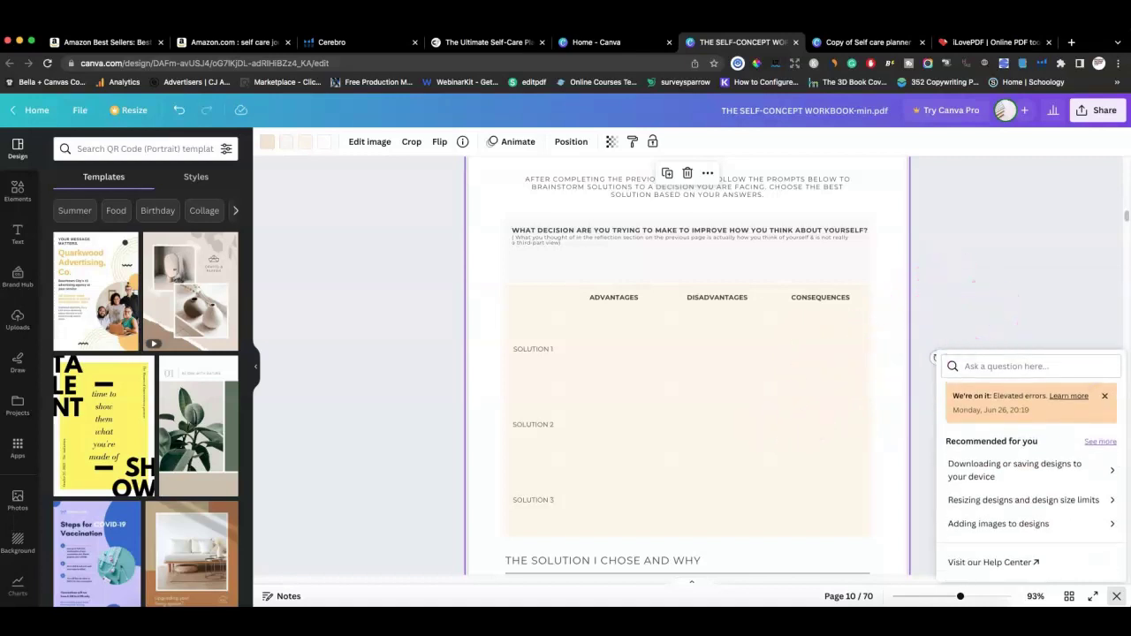
{"action": "left_click", "coordinate": [1105, 398]}
{"action": "scroll", "coordinate": [740, 413], "scroll_direction": "down", "scroll_amount": 3}
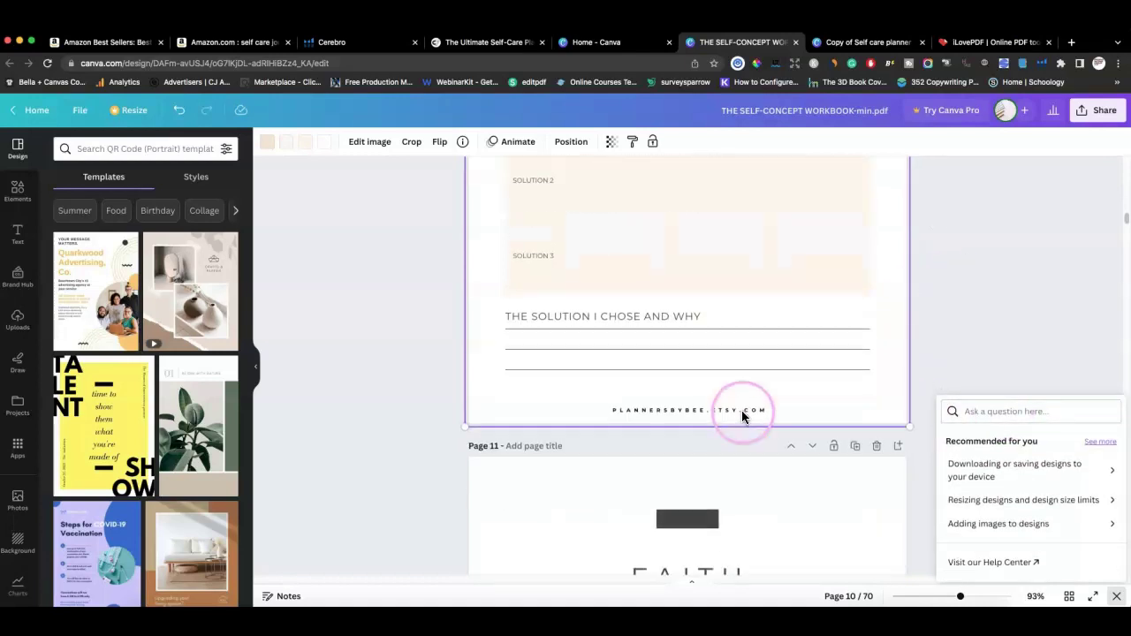
{"action": "scroll", "coordinate": [740, 401], "scroll_direction": "up", "scroll_amount": 5}
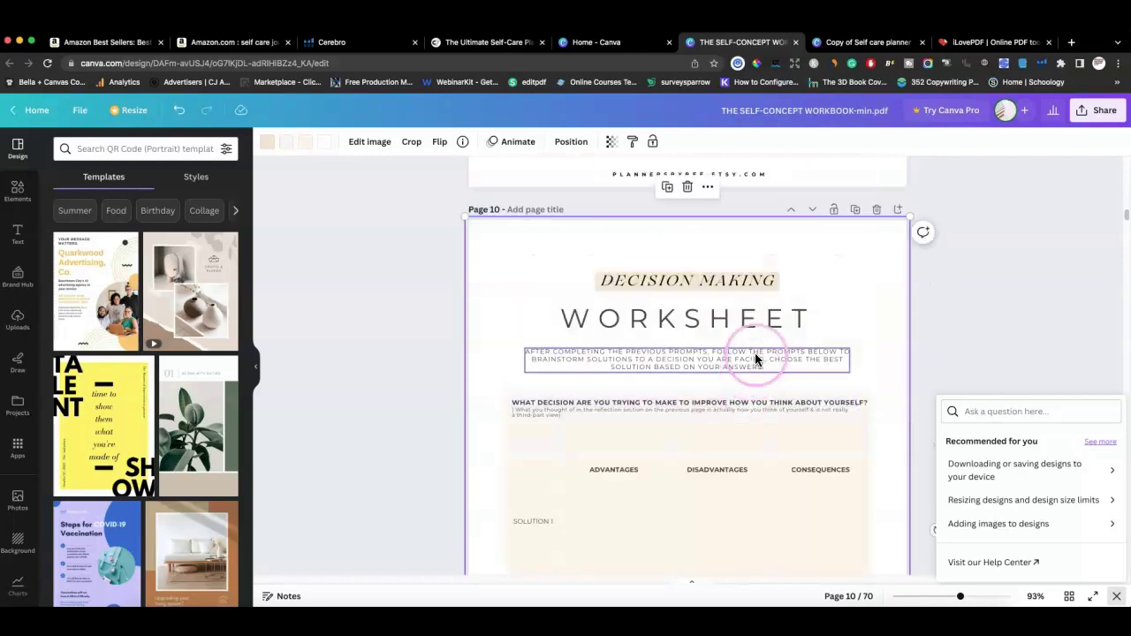
Step: Move the "5 Step Process" title on page 12 up so that "5 Step" sits on the dark bar
{"action": "scroll", "coordinate": [759, 345], "scroll_direction": "down", "scroll_amount": 12}
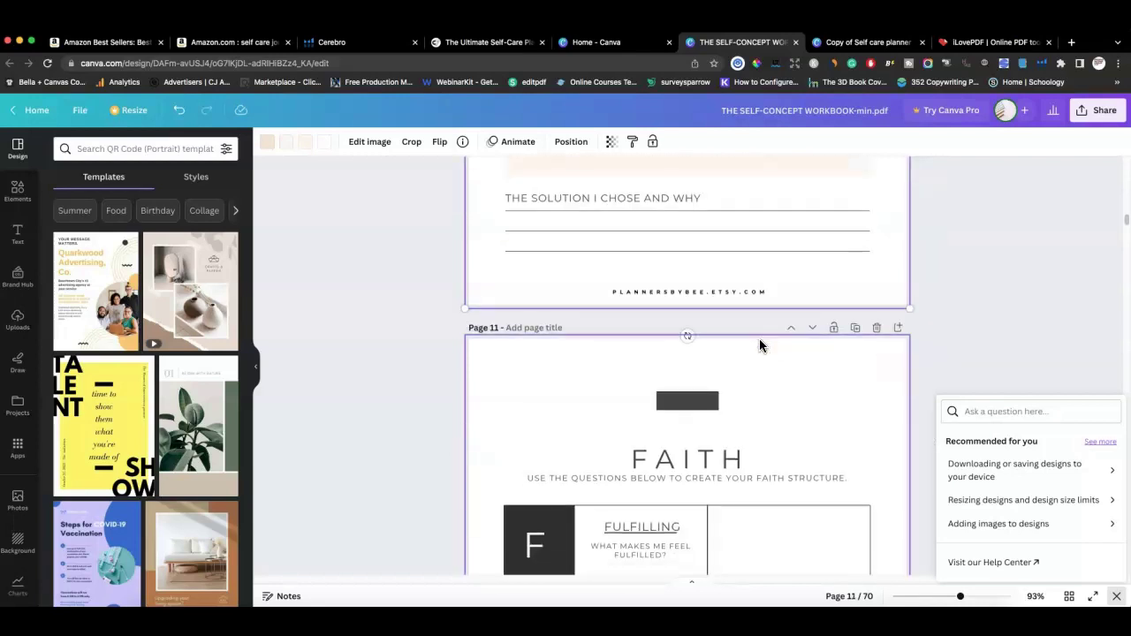
{"action": "scroll", "coordinate": [759, 344], "scroll_direction": "down", "scroll_amount": 1}
{"action": "scroll", "coordinate": [756, 380], "scroll_direction": "down", "scroll_amount": 3}
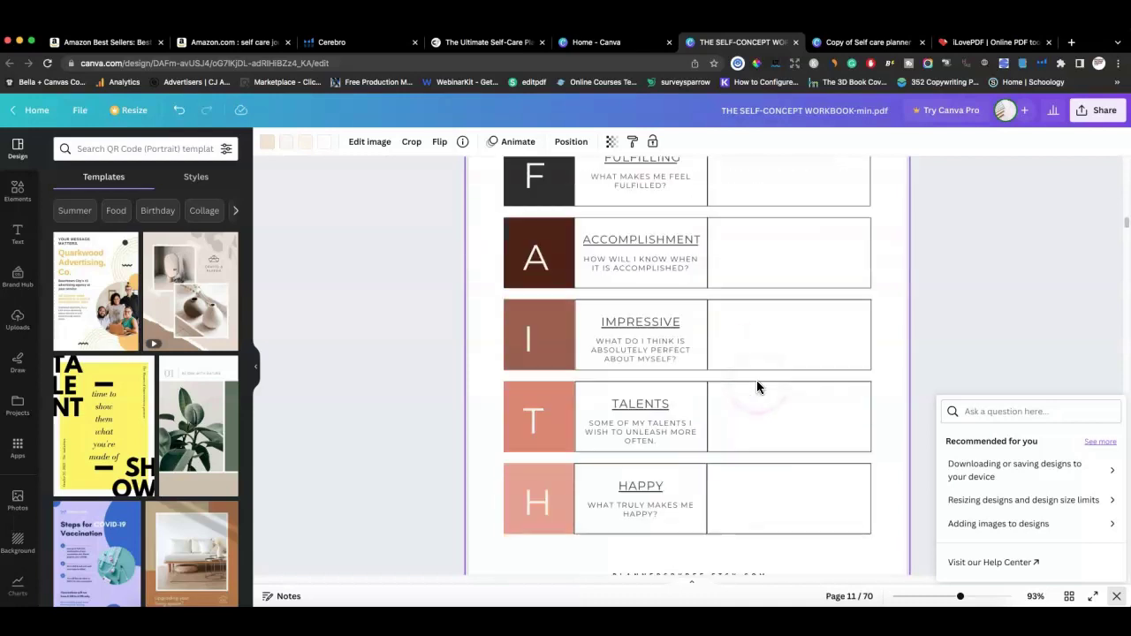
{"action": "scroll", "coordinate": [756, 380], "scroll_direction": "down", "scroll_amount": 4}
{"action": "left_click_drag", "start_coordinate": [735, 392], "coordinate": [723, 380]}
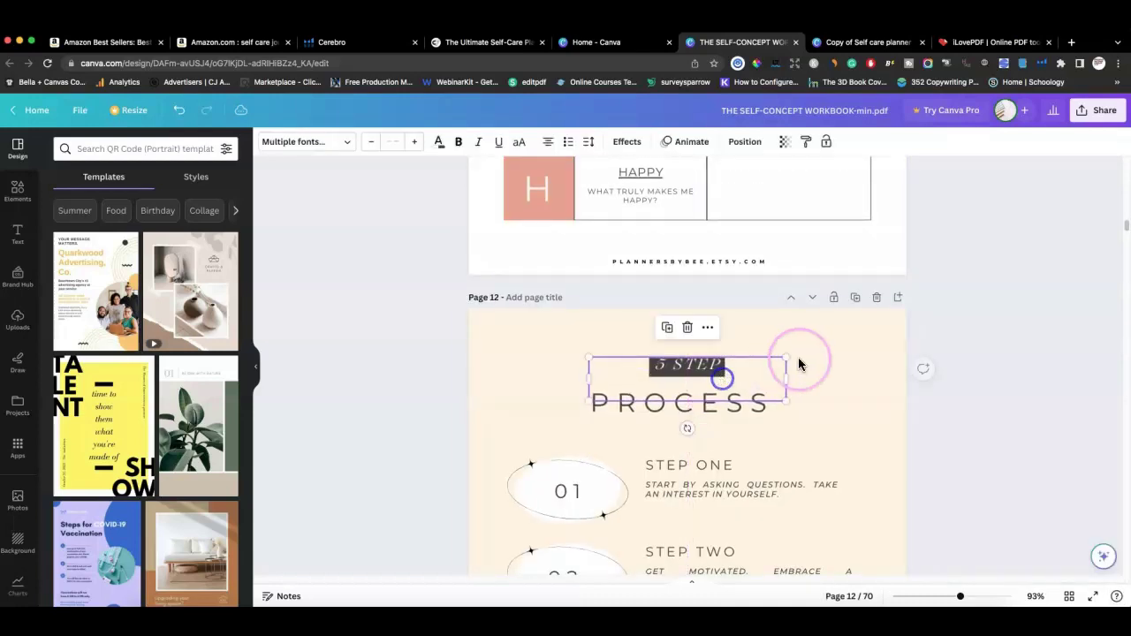
Step: Look over the numbered questions on page 13, return to page 4, and check the resize options for the design
{"action": "scroll", "coordinate": [802, 357], "scroll_direction": "down", "scroll_amount": 8}
{"action": "scroll", "coordinate": [801, 357], "scroll_direction": "down", "scroll_amount": 3}
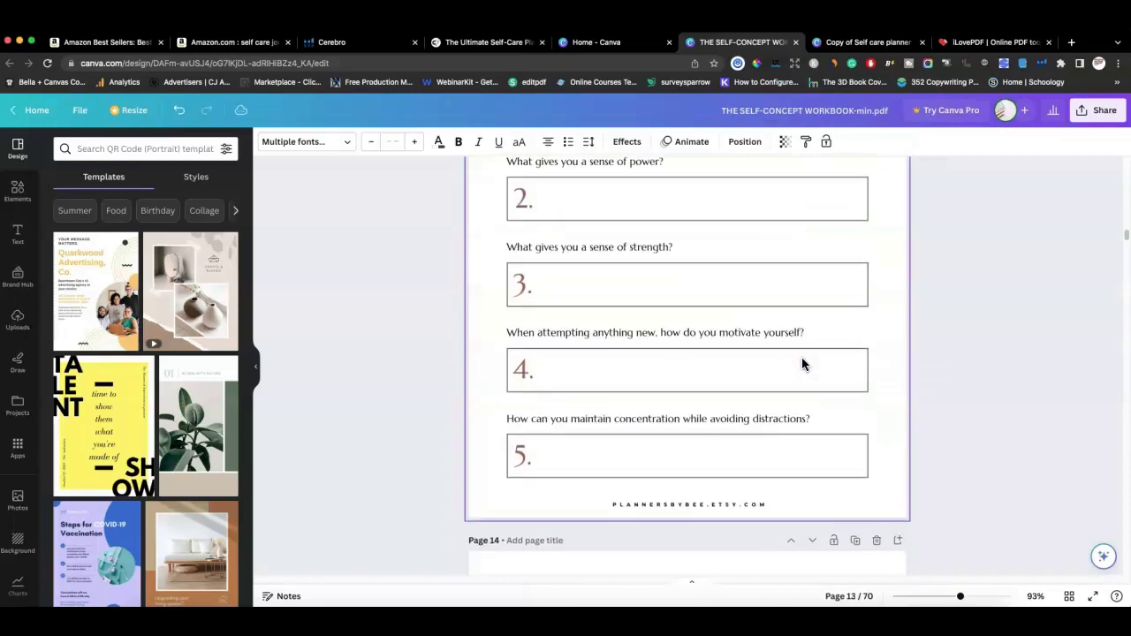
{"action": "scroll", "coordinate": [802, 357], "scroll_direction": "up", "scroll_amount": 12}
{"action": "scroll", "coordinate": [1105, 300], "scroll_direction": "up", "scroll_amount": 1}
{"action": "left_click_drag", "start_coordinate": [1126, 226], "coordinate": [1126, 182]}
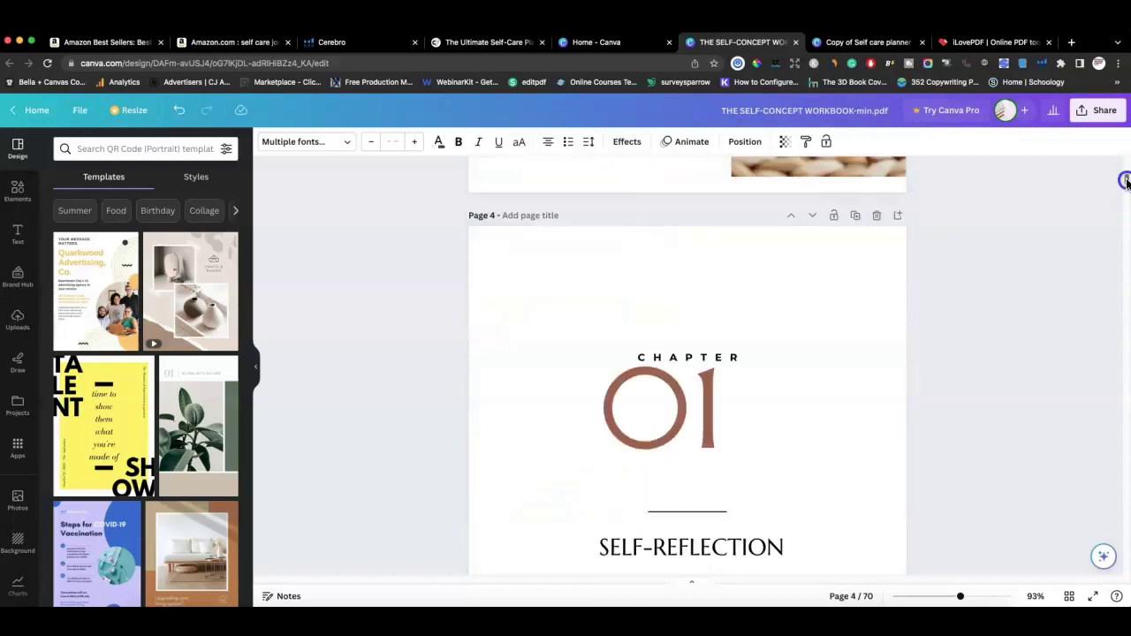
{"action": "left_click", "coordinate": [130, 111]}
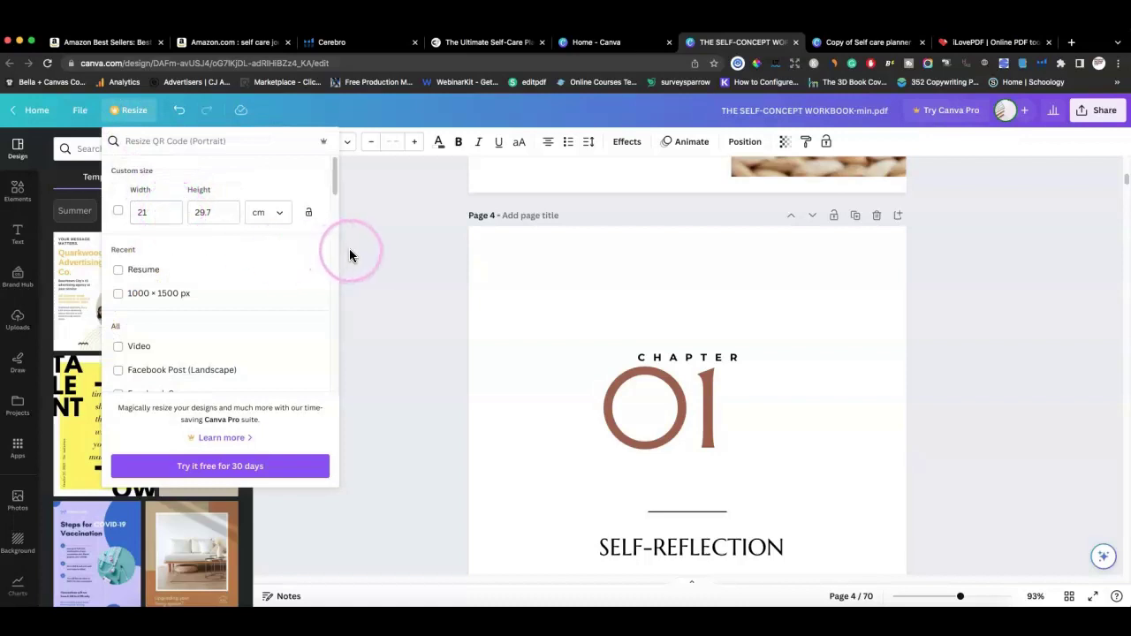
{"action": "left_click", "coordinate": [348, 254]}
{"action": "scroll", "coordinate": [975, 265], "scroll_direction": "down", "scroll_amount": 5}
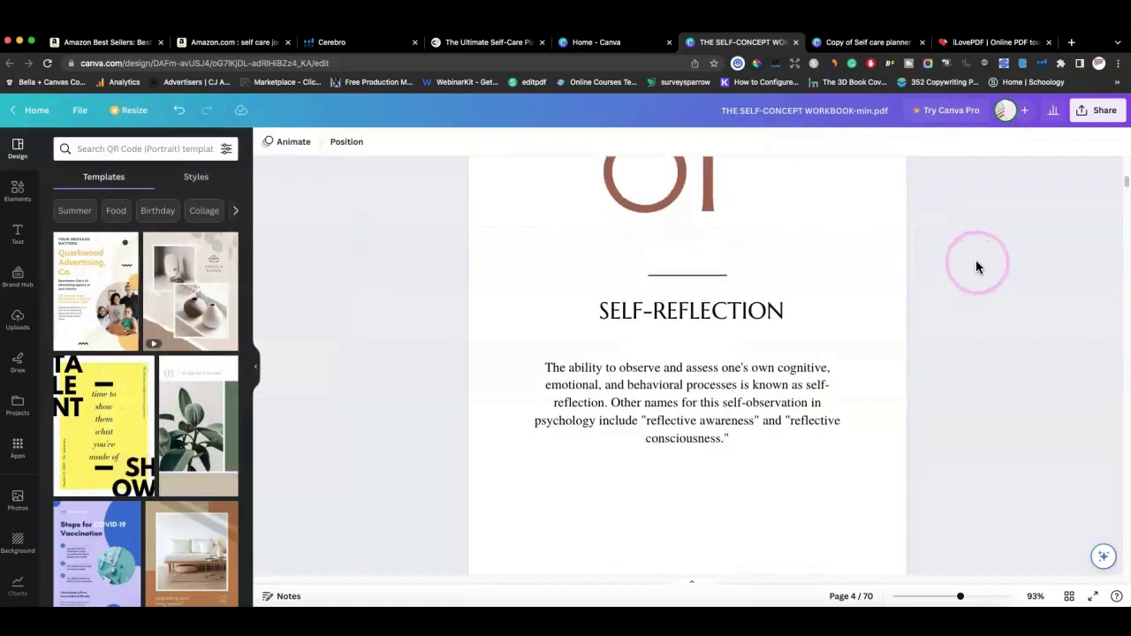
Step: Open the download settings for the workbook and choose PDF Print as the file type
{"action": "left_click", "coordinate": [1084, 110]}
{"action": "left_click", "coordinate": [992, 413]}
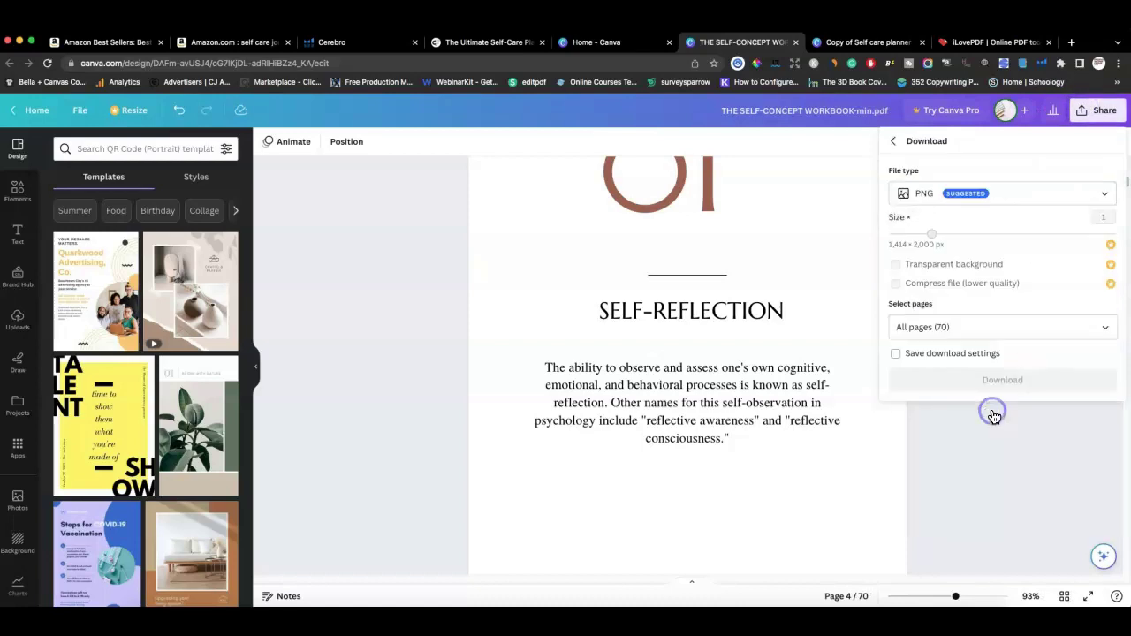
{"action": "left_click", "coordinate": [1107, 205]}
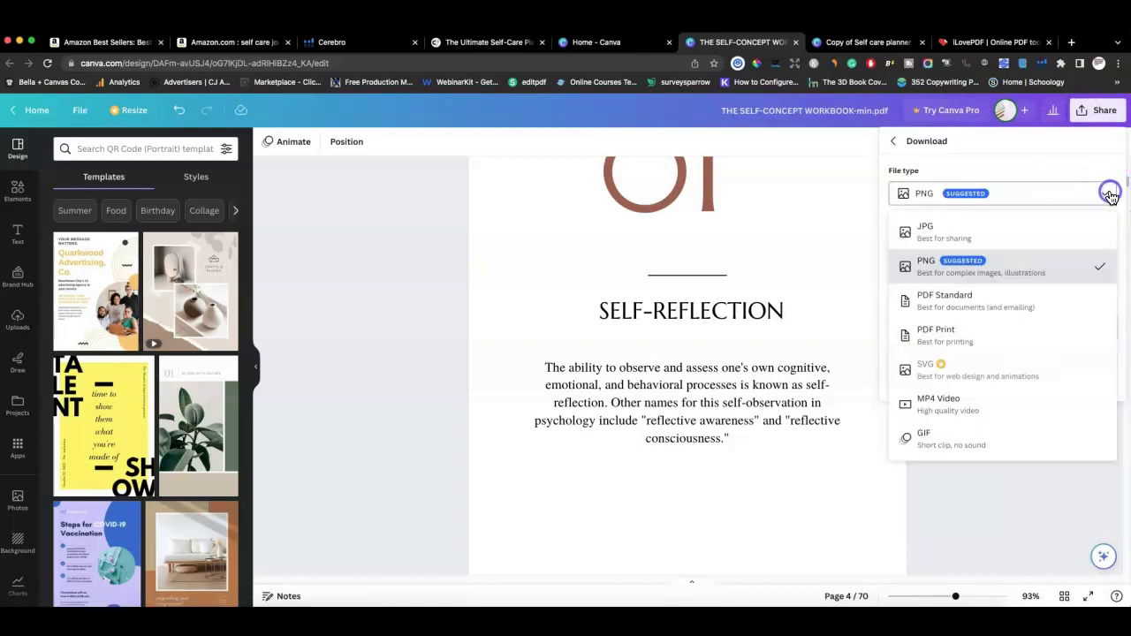
{"action": "left_click", "coordinate": [979, 334]}
Step: Clear the all-pages selection for the download and select only pages 1 to 6
{"action": "left_click", "coordinate": [1105, 296]}
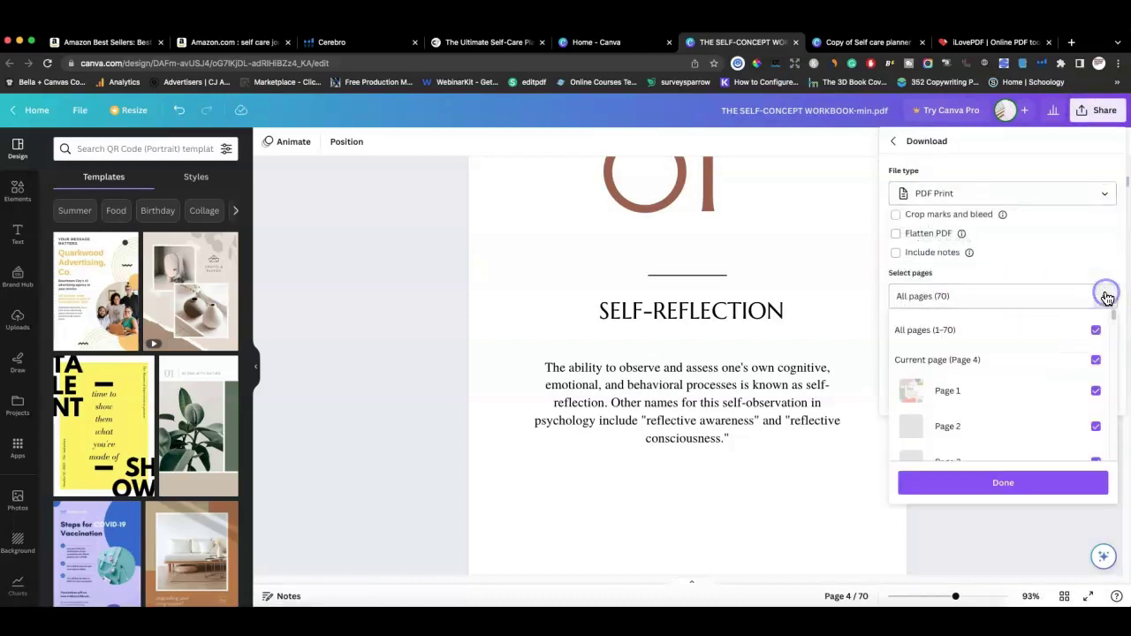
{"action": "left_click", "coordinate": [1094, 330]}
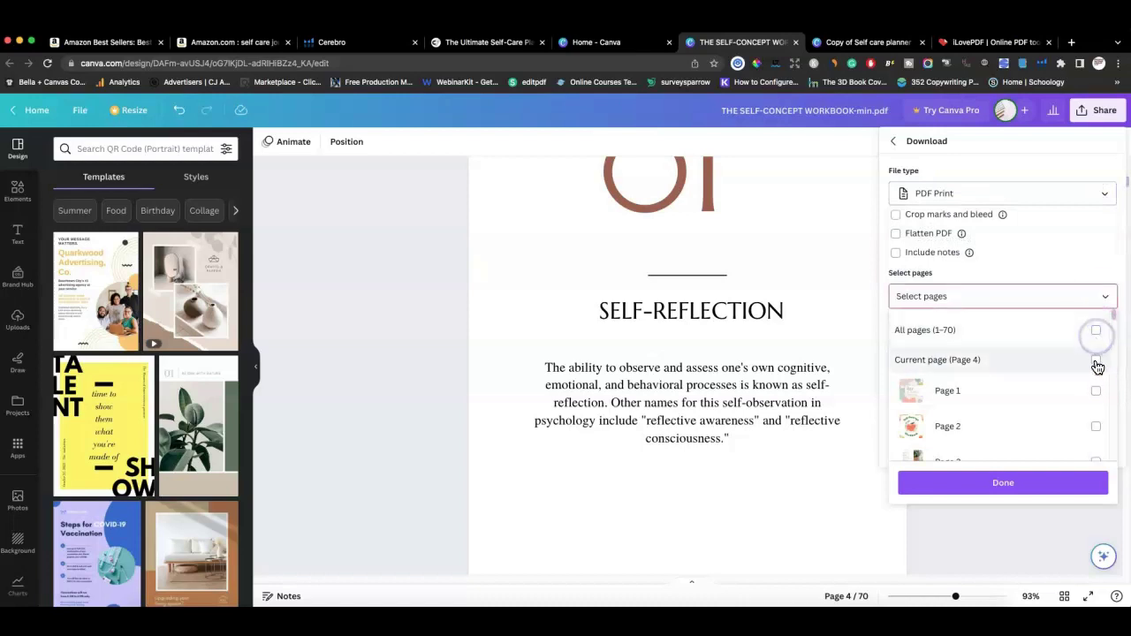
{"action": "scroll", "coordinate": [1069, 369], "scroll_direction": "down", "scroll_amount": 1}
{"action": "left_click", "coordinate": [1095, 370]}
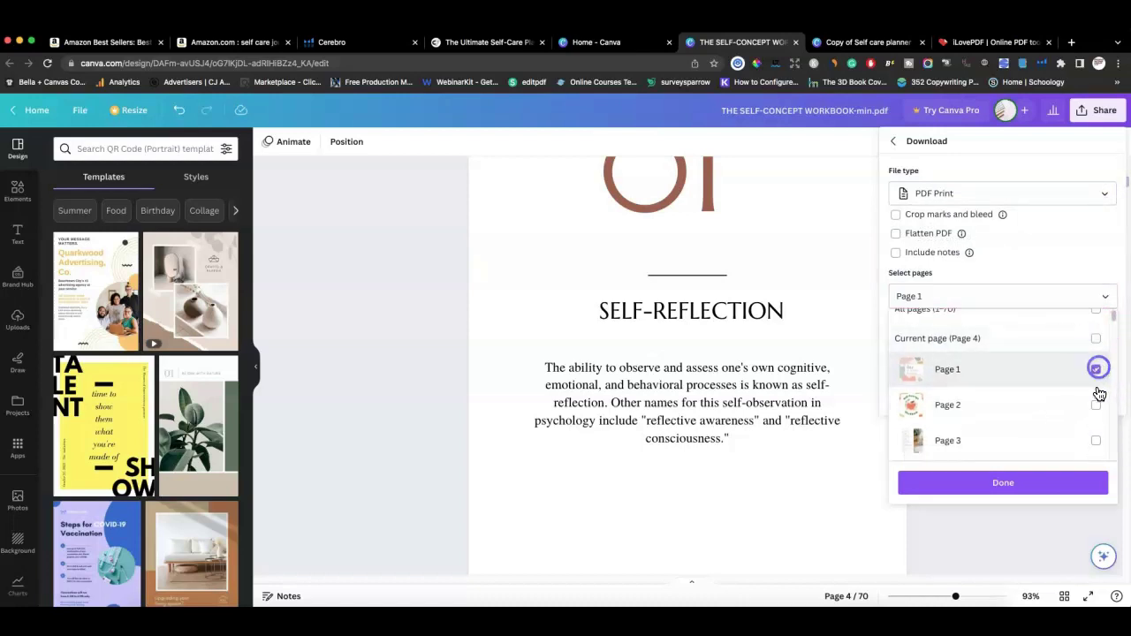
{"action": "left_click", "coordinate": [1096, 404]}
{"action": "left_click", "coordinate": [1095, 440]}
{"action": "scroll", "coordinate": [1055, 394], "scroll_direction": "down", "scroll_amount": 1}
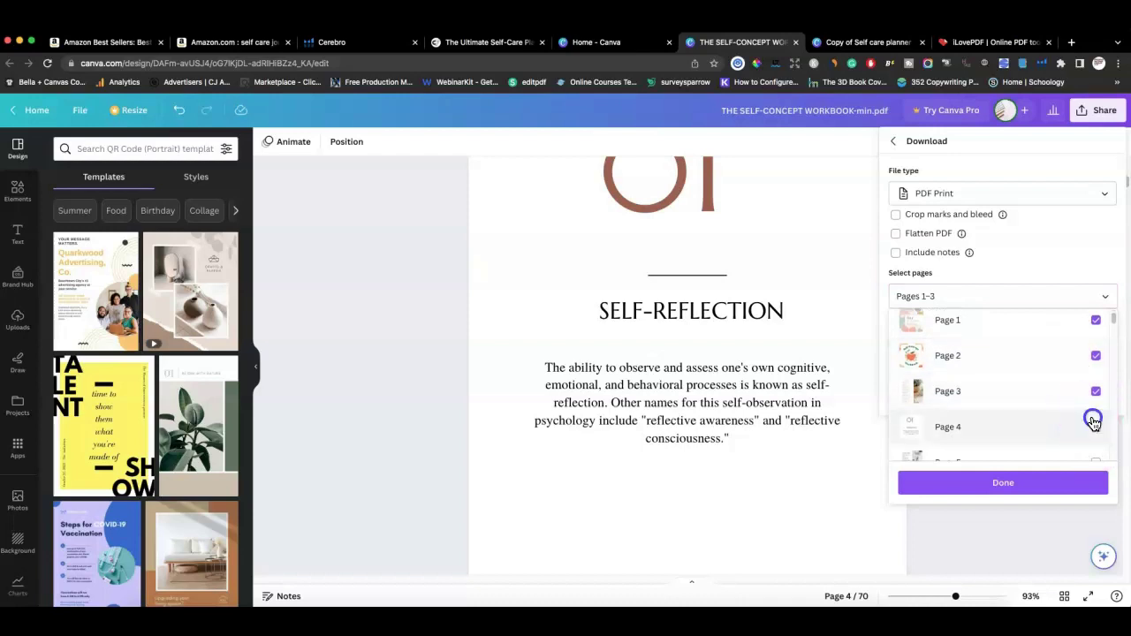
{"action": "left_click", "coordinate": [1096, 425]}
{"action": "scroll", "coordinate": [1051, 374], "scroll_direction": "down", "scroll_amount": 2}
{"action": "left_click", "coordinate": [1096, 392]}
{"action": "left_click", "coordinate": [1095, 429]}
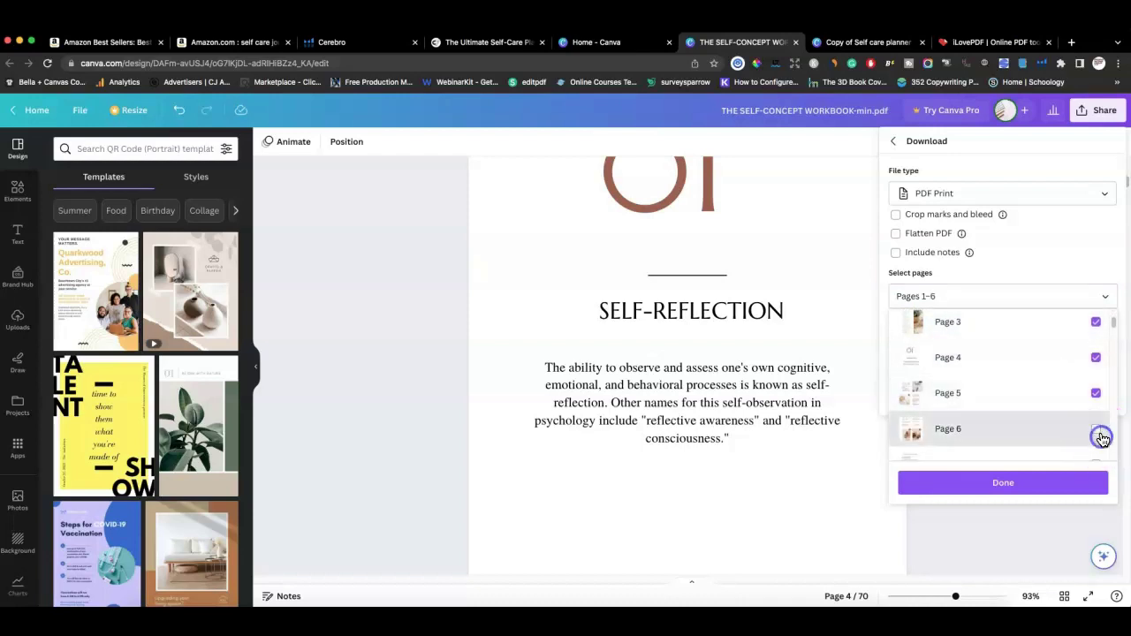
Step: Add pages 7 to 11 to the download selection and download the PDF
{"action": "scroll", "coordinate": [1022, 390], "scroll_direction": "down", "scroll_amount": 2}
{"action": "left_click", "coordinate": [1096, 378]}
{"action": "left_click", "coordinate": [1096, 413]}
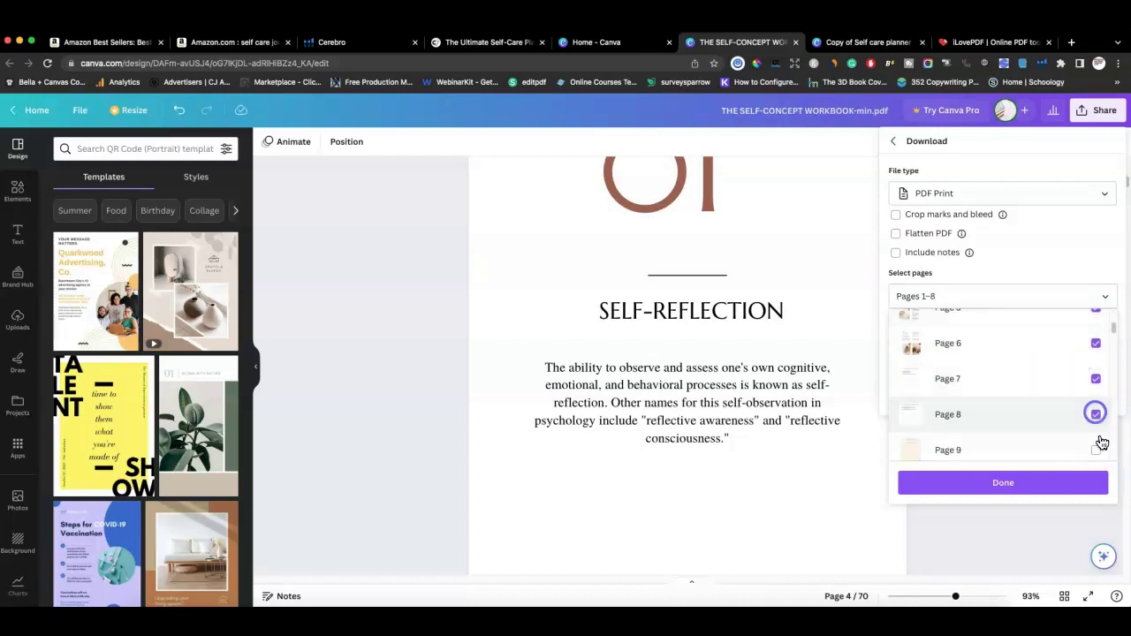
{"action": "left_click", "coordinate": [1095, 449]}
{"action": "scroll", "coordinate": [1043, 376], "scroll_direction": "down", "scroll_amount": 2}
{"action": "left_click", "coordinate": [1095, 392]}
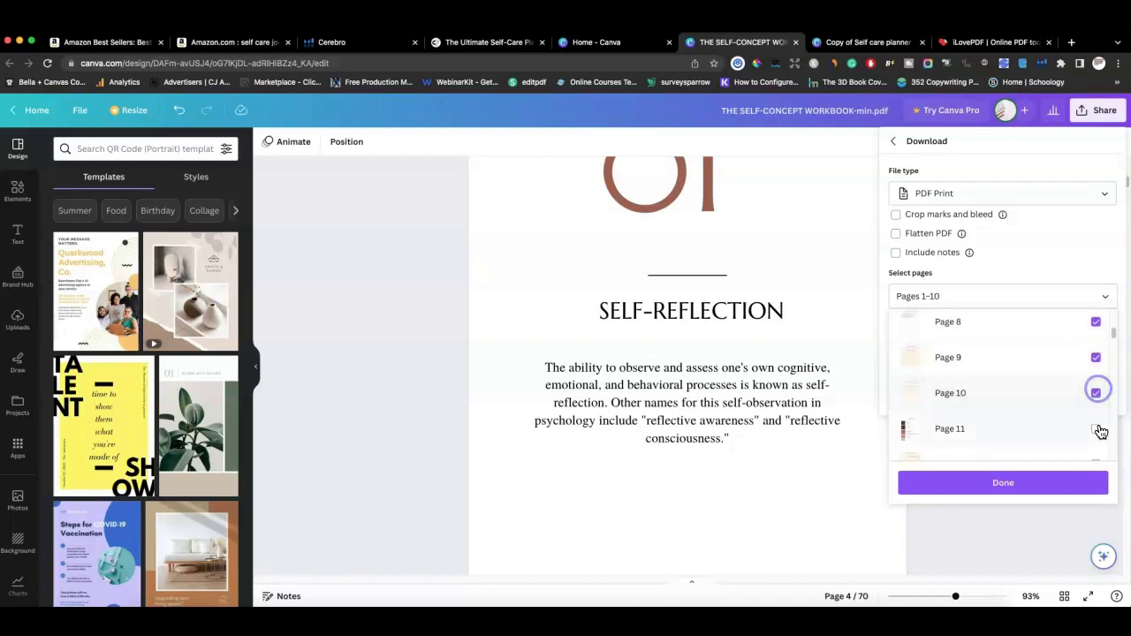
{"action": "left_click", "coordinate": [1096, 429]}
{"action": "left_click", "coordinate": [1036, 296]}
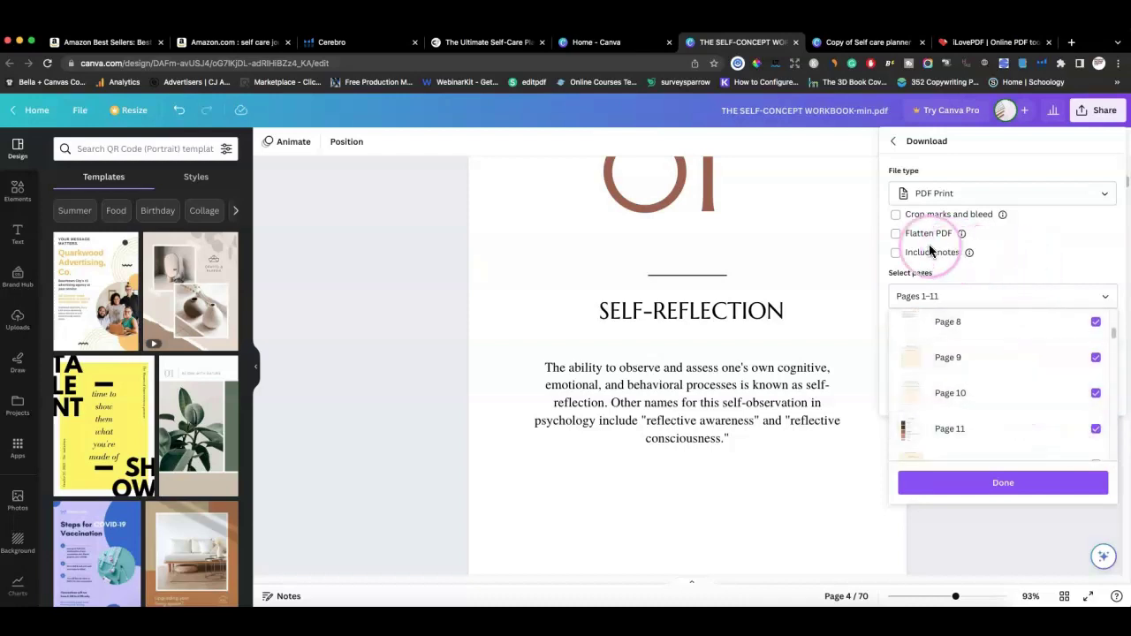
{"action": "left_click", "coordinate": [1038, 248]}
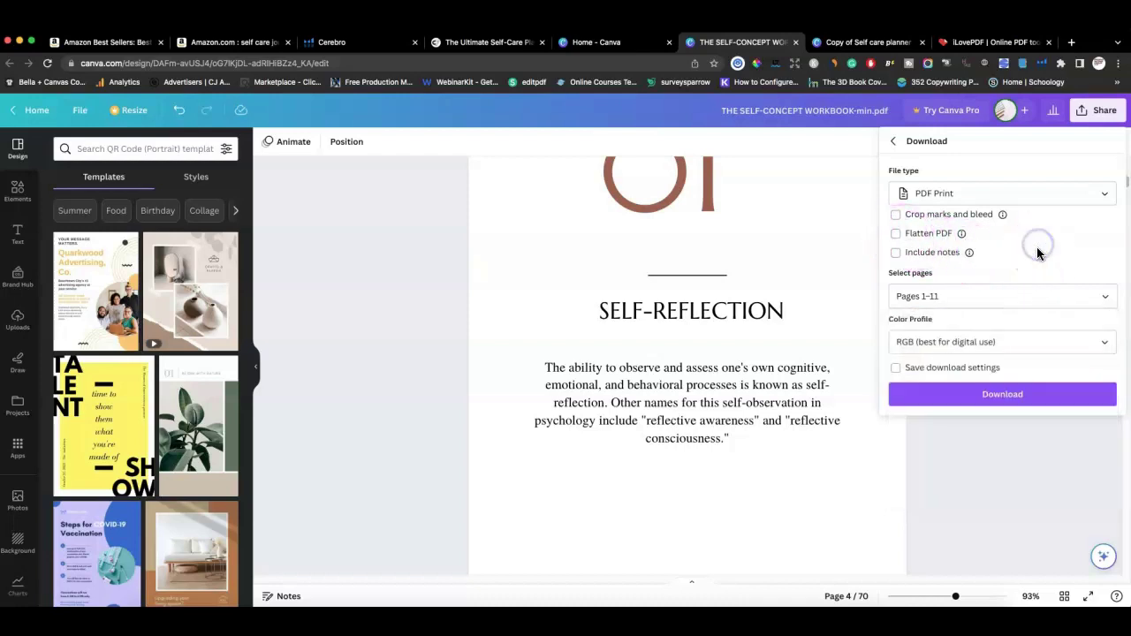
{"action": "left_click", "coordinate": [1018, 396]}
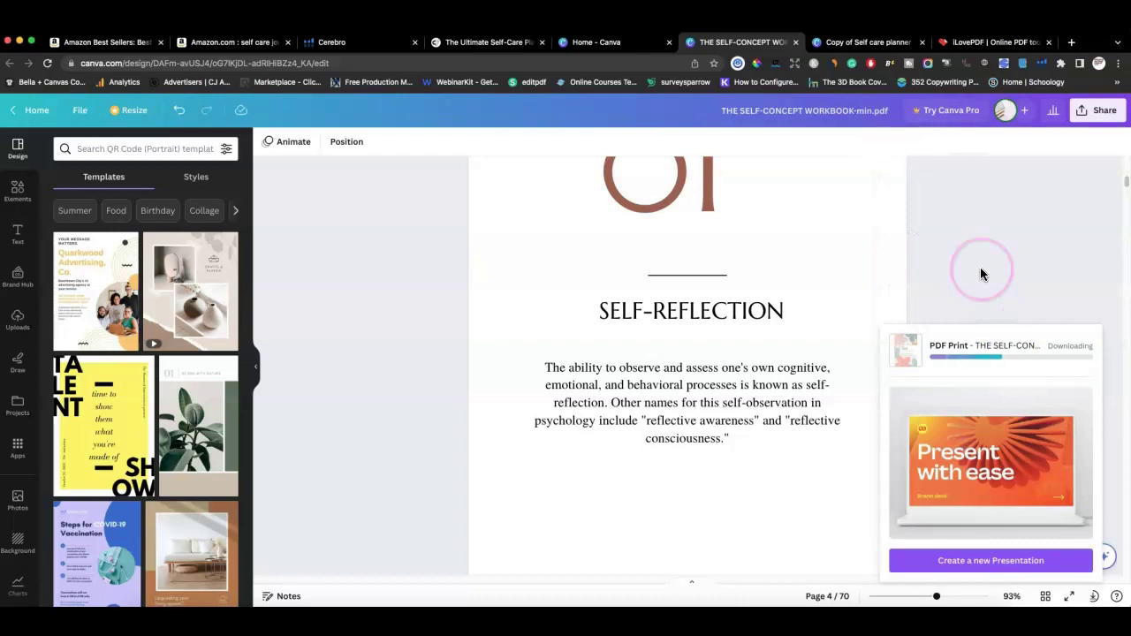
Step: Switch to the "Copy of Self care planner" design, enlarge it to 86%, and look through the assessment worksheets on pages 1 to 3
{"action": "left_click", "coordinate": [835, 45]}
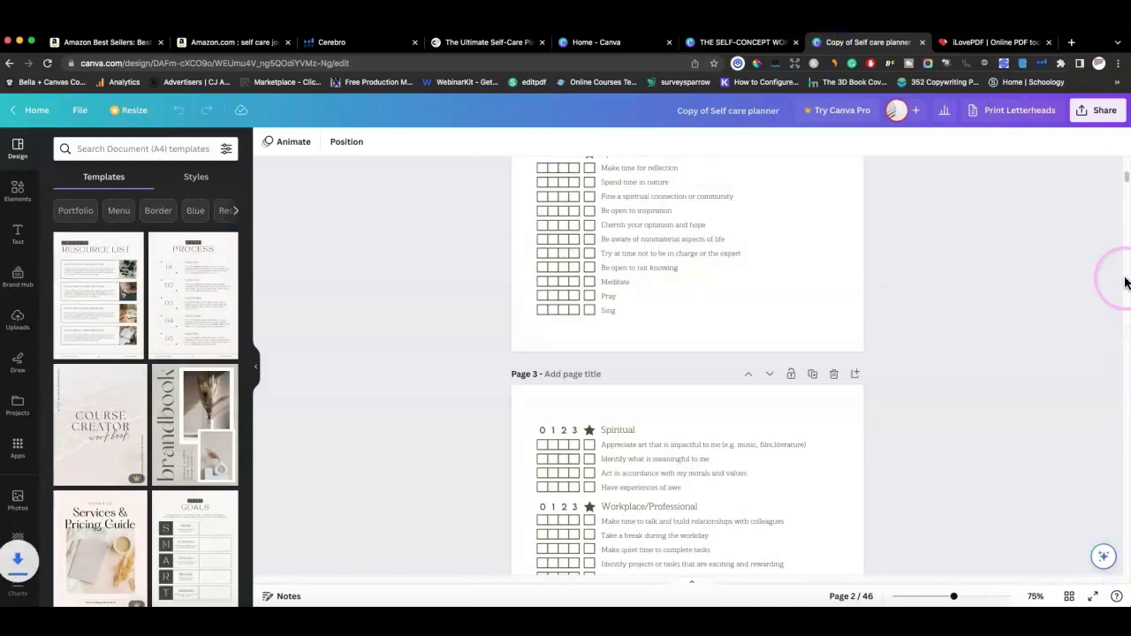
{"action": "scroll", "coordinate": [1123, 177], "scroll_direction": "up", "scroll_amount": 10}
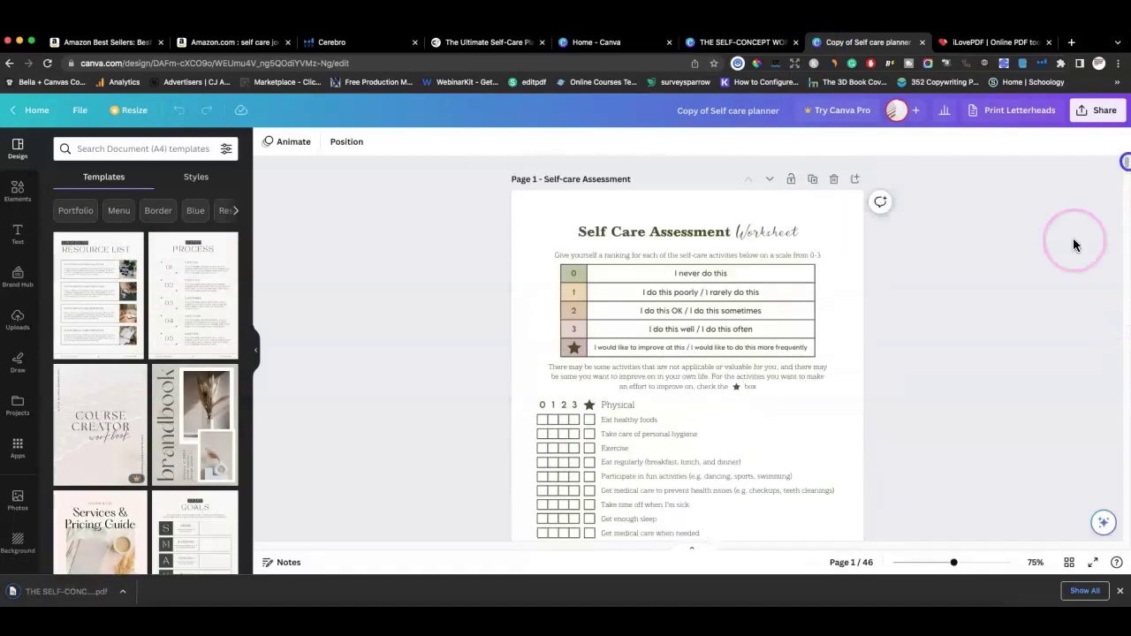
{"action": "left_click_drag", "start_coordinate": [954, 566], "coordinate": [959, 566]}
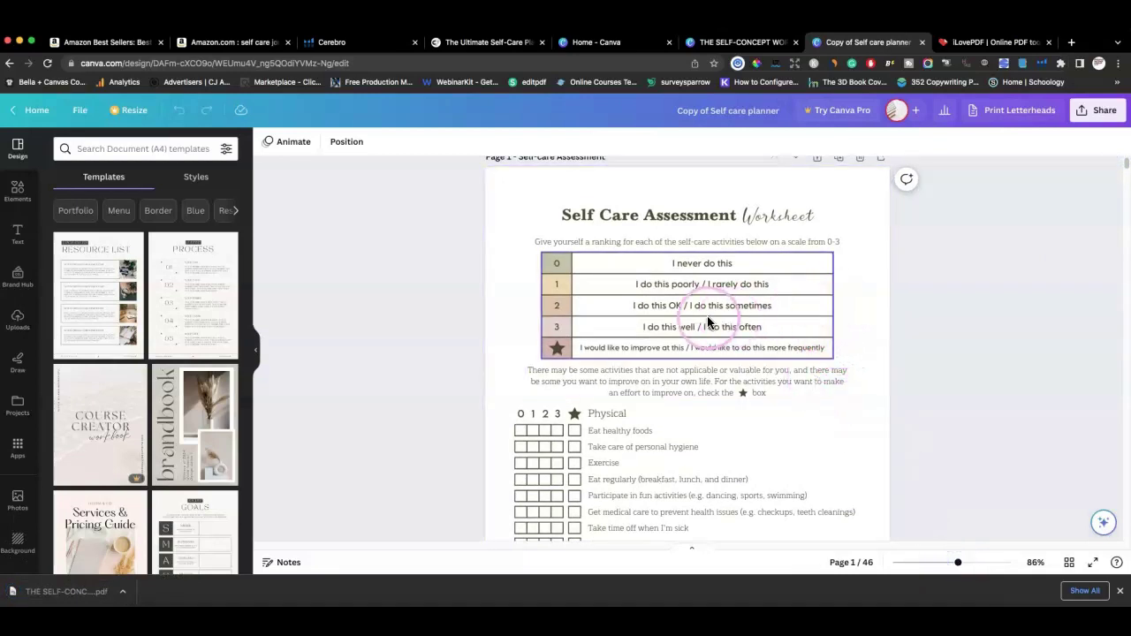
{"action": "scroll", "coordinate": [706, 305], "scroll_direction": "up", "scroll_amount": 1}
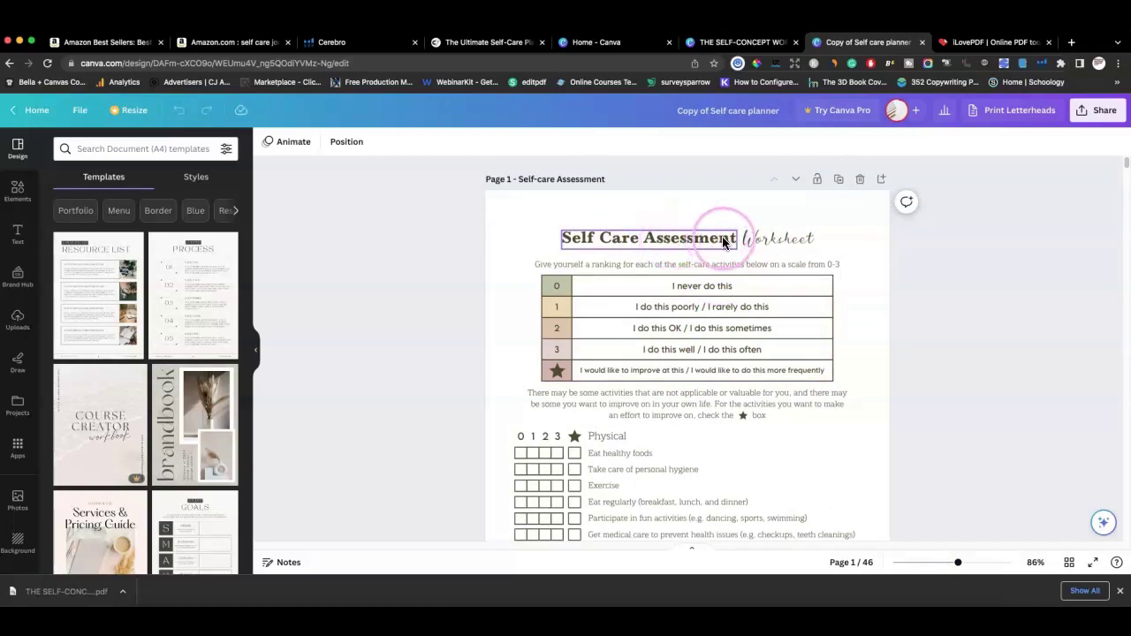
{"action": "scroll", "coordinate": [733, 265], "scroll_direction": "down", "scroll_amount": 10}
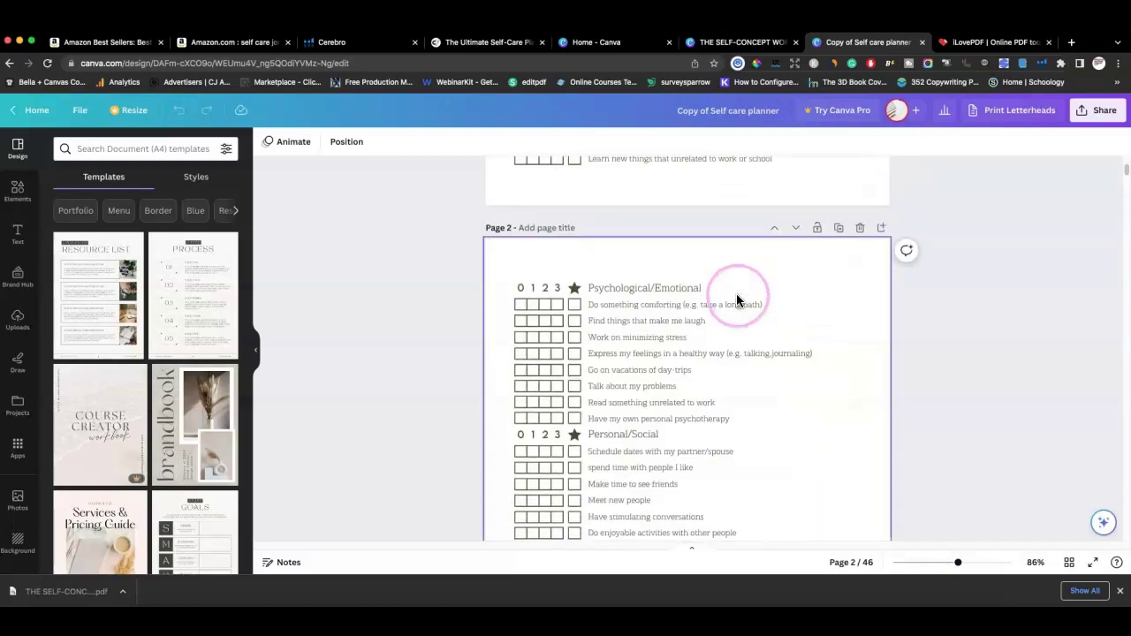
{"action": "scroll", "coordinate": [736, 301], "scroll_direction": "down", "scroll_amount": 18}
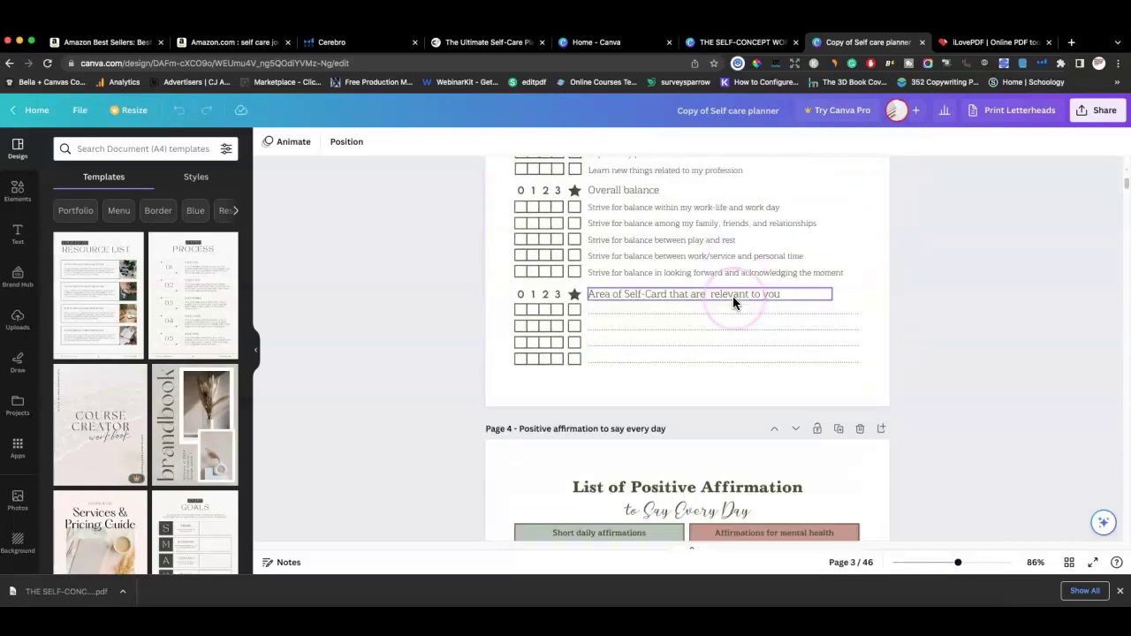
Step: Look through pages 4 to 7 of the self care planner, from the positive affirmation list to the Self-Care Wheel
{"action": "scroll", "coordinate": [732, 301], "scroll_direction": "down", "scroll_amount": 5}
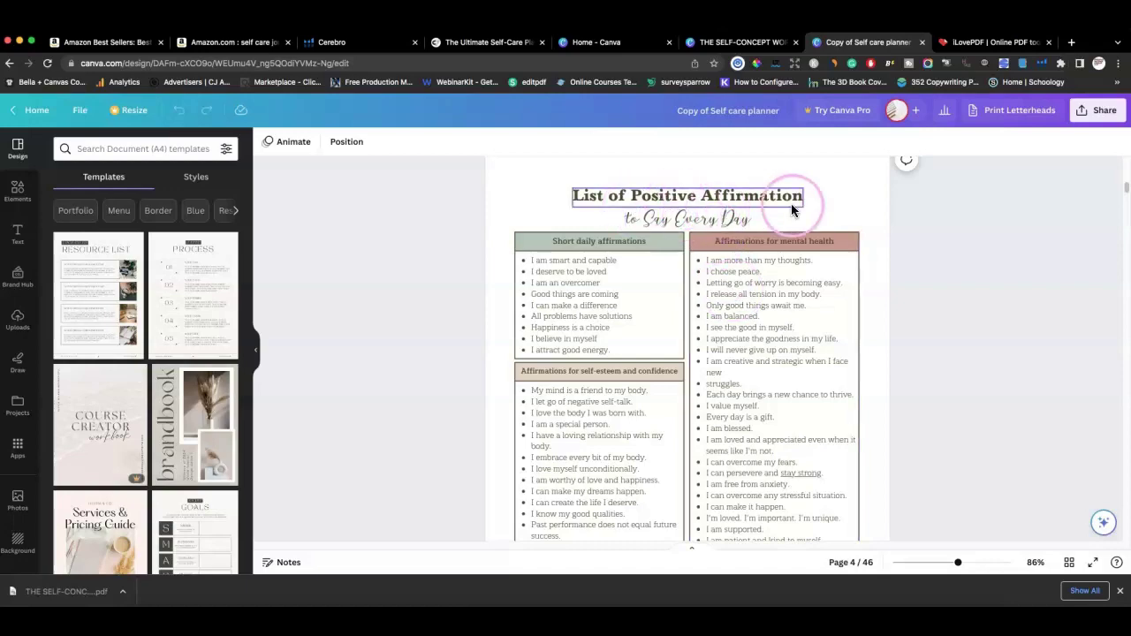
{"action": "scroll", "coordinate": [734, 230], "scroll_direction": "down", "scroll_amount": 5}
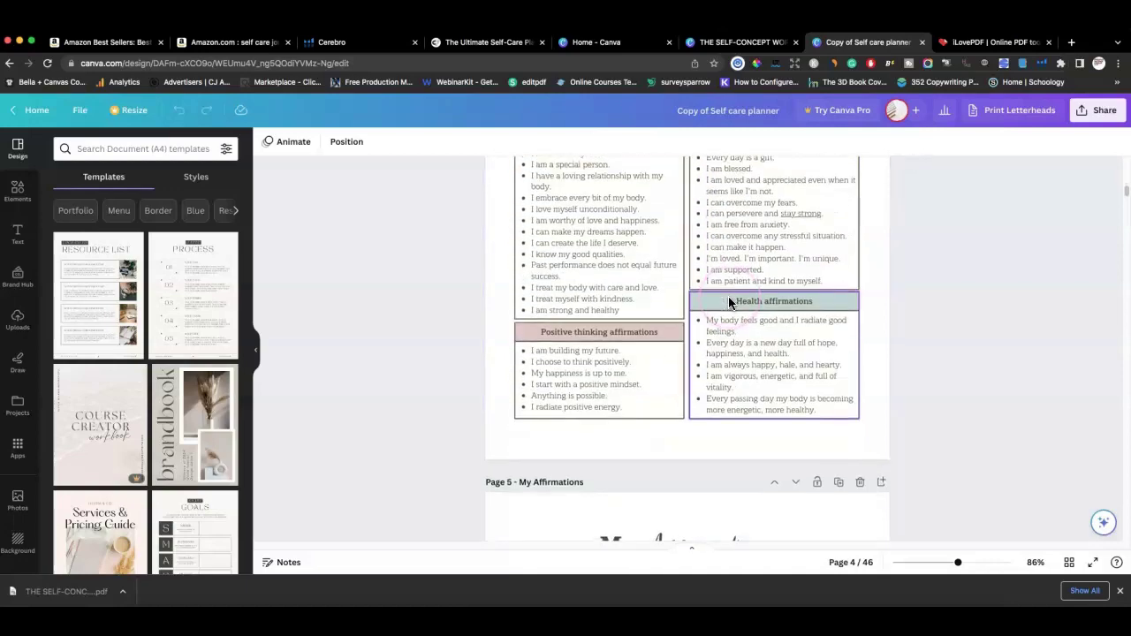
{"action": "scroll", "coordinate": [728, 301], "scroll_direction": "down", "scroll_amount": 2}
{"action": "scroll", "coordinate": [728, 386], "scroll_direction": "down", "scroll_amount": 2}
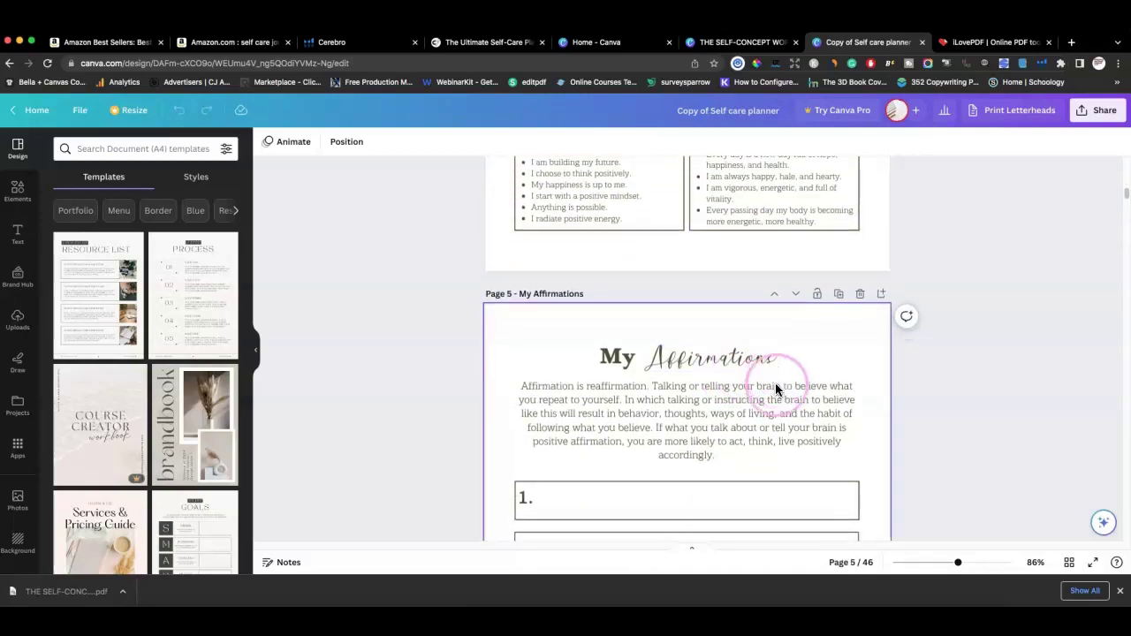
{"action": "scroll", "coordinate": [737, 388], "scroll_direction": "down", "scroll_amount": 15}
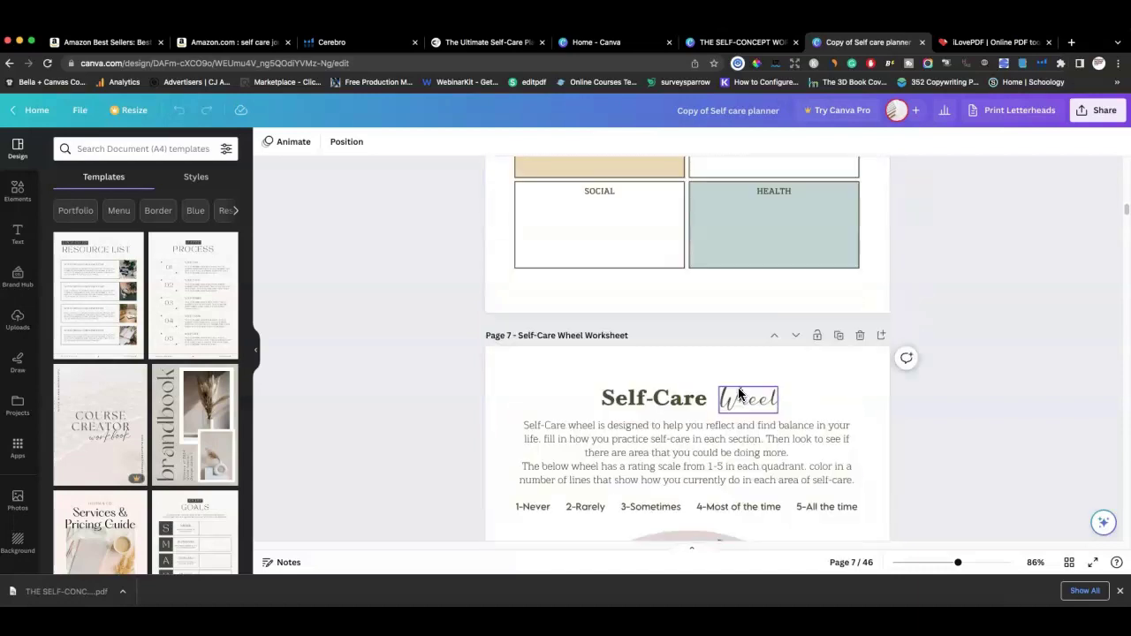
{"action": "scroll", "coordinate": [739, 393], "scroll_direction": "down", "scroll_amount": 4}
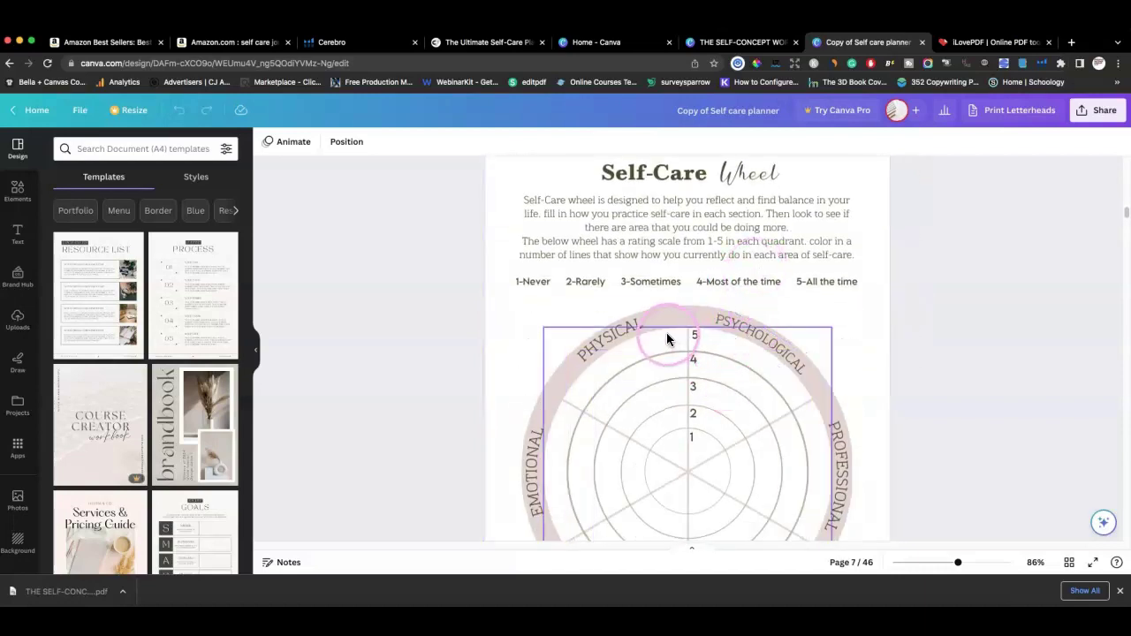
{"action": "scroll", "coordinate": [747, 313], "scroll_direction": "down", "scroll_amount": 4}
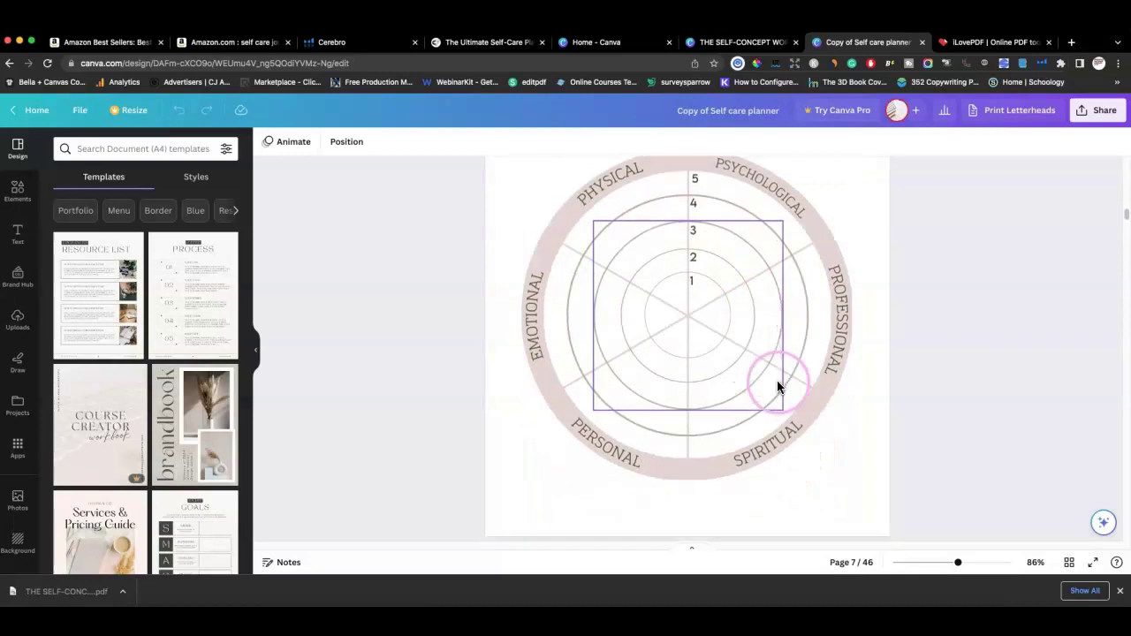
Step: Examine the planner from the Gratitude Journal on page 8 through the daily gratitude, reflection and planning pages up to page 24
{"action": "scroll", "coordinate": [763, 387], "scroll_direction": "down", "scroll_amount": 4}
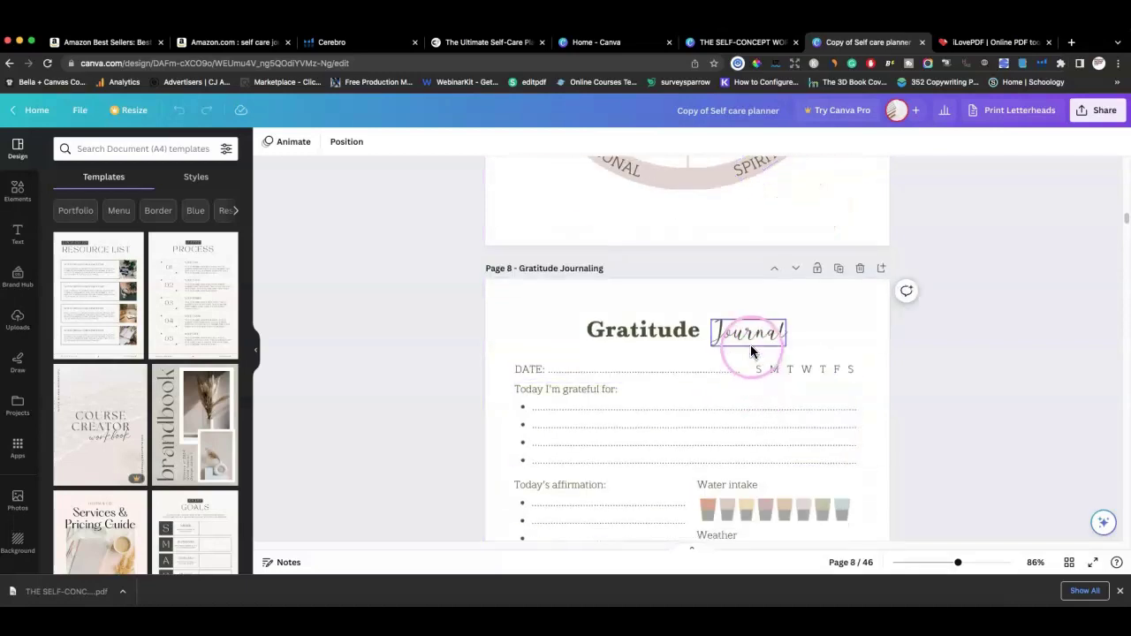
{"action": "scroll", "coordinate": [738, 334], "scroll_direction": "down", "scroll_amount": 2}
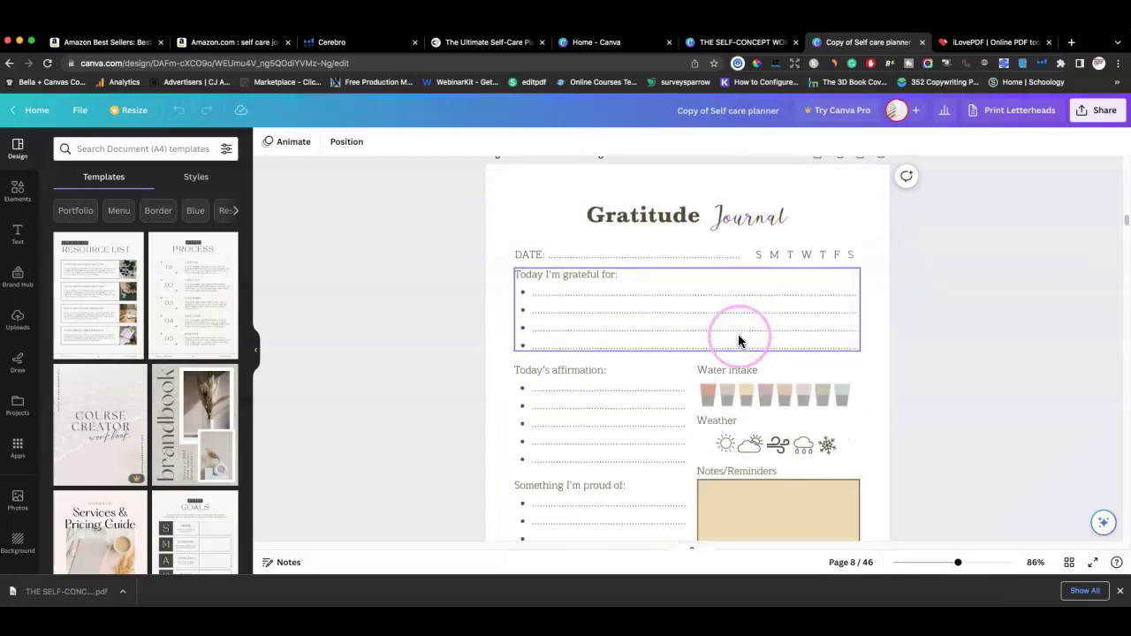
{"action": "scroll", "coordinate": [720, 409], "scroll_direction": "down", "scroll_amount": 2}
{"action": "scroll", "coordinate": [750, 442], "scroll_direction": "down", "scroll_amount": 10}
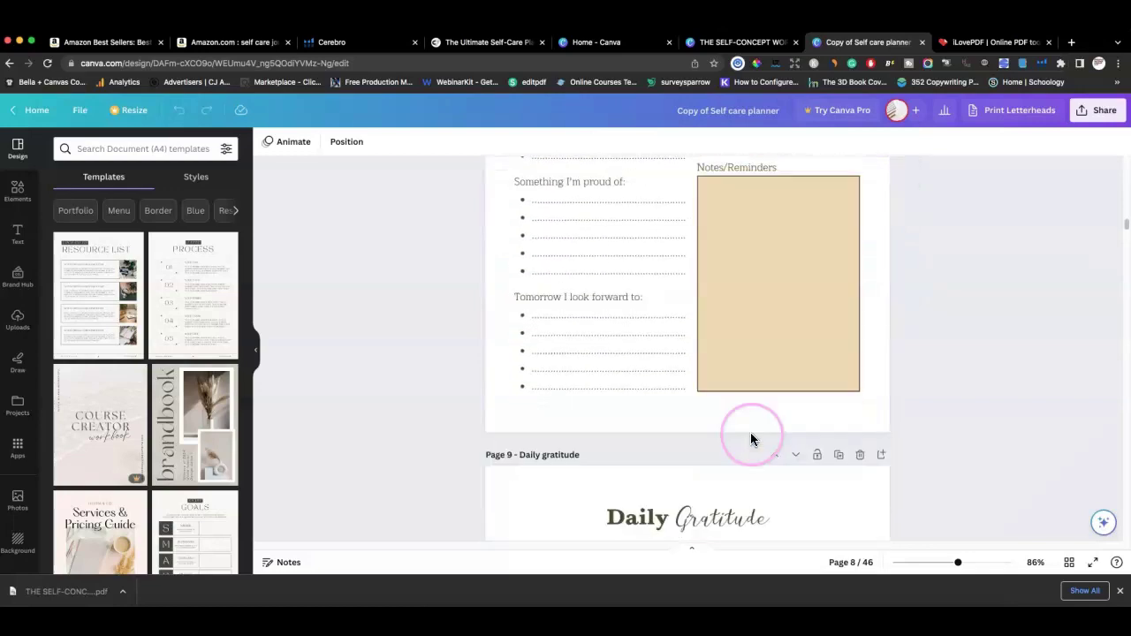
{"action": "scroll", "coordinate": [754, 433], "scroll_direction": "down", "scroll_amount": 10}
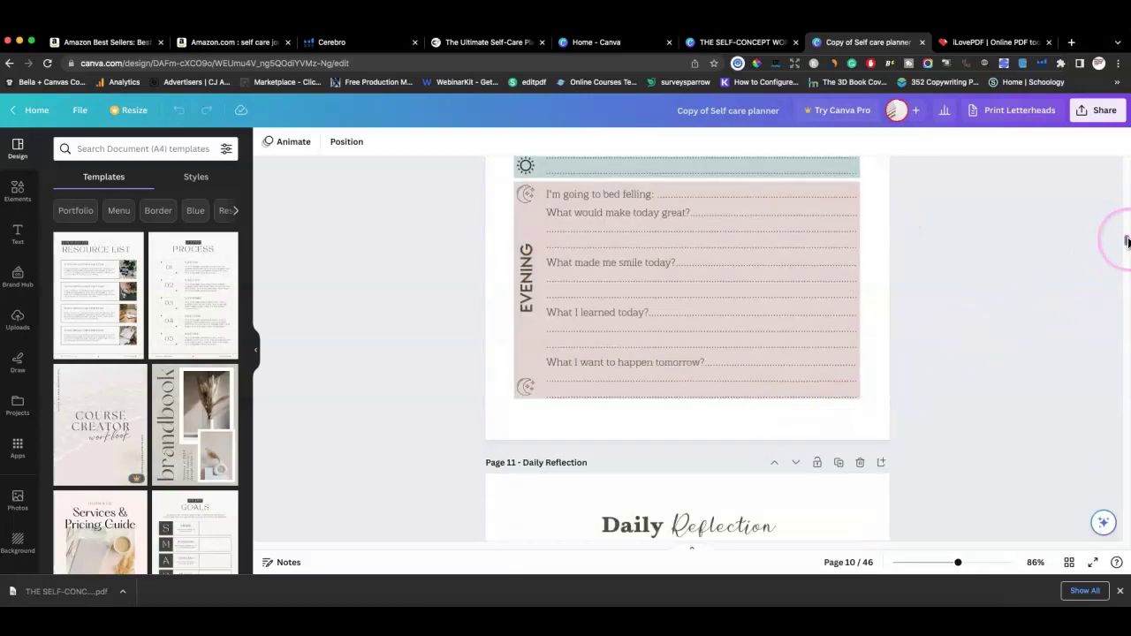
{"action": "left_click_drag", "start_coordinate": [1127, 241], "coordinate": [1125, 281]}
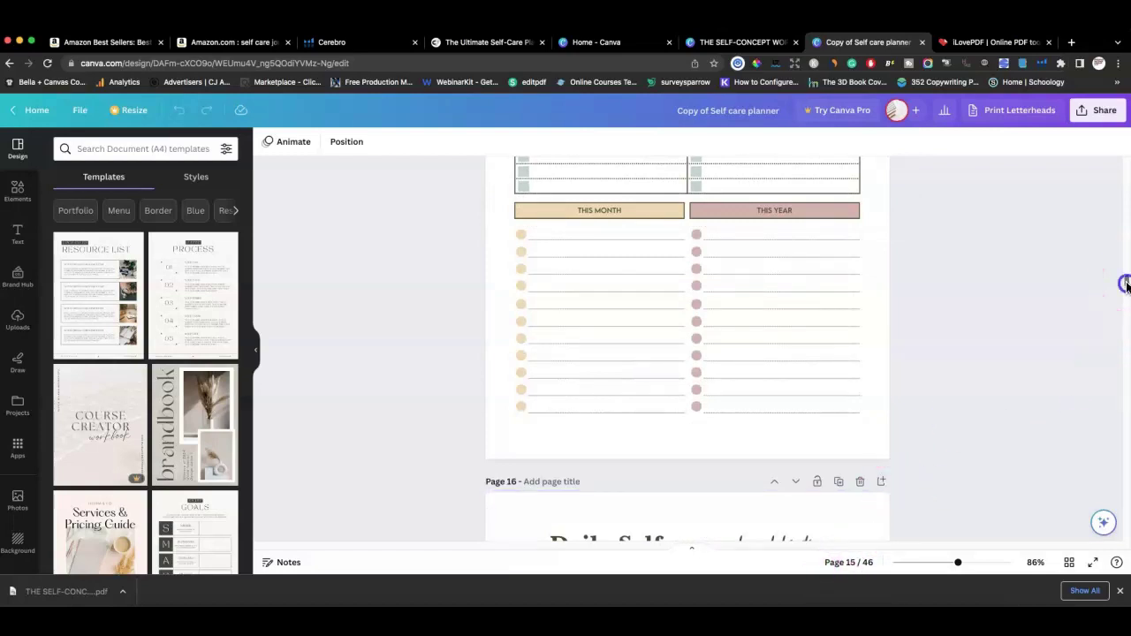
{"action": "left_click_drag", "start_coordinate": [1125, 283], "coordinate": [1123, 356]}
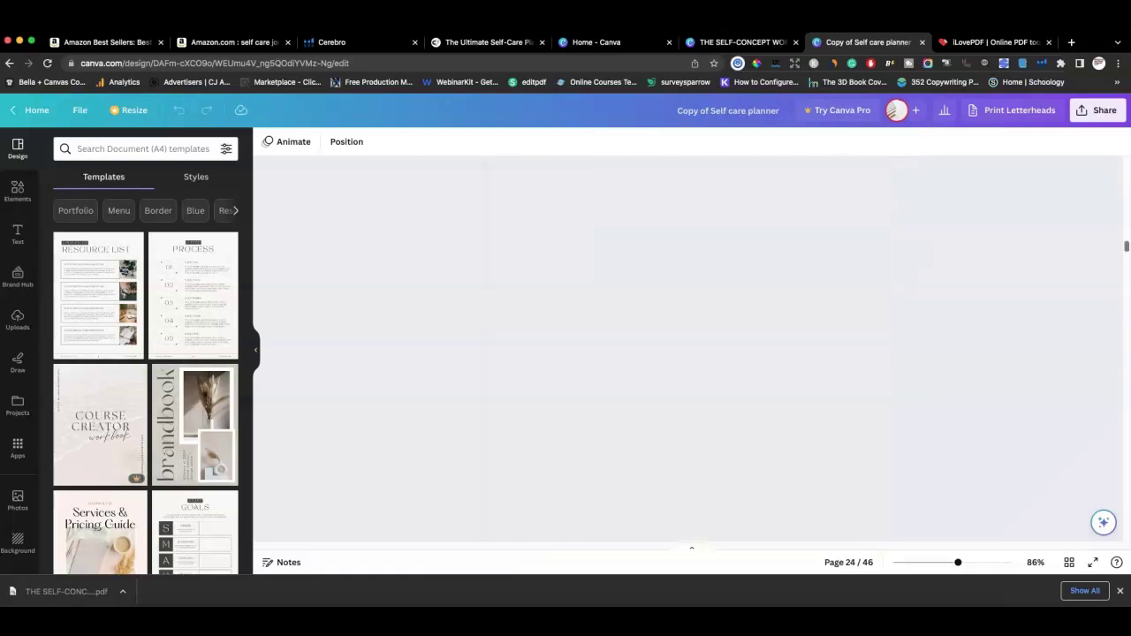
Step: Open the download settings for the self care planner and choose PDF Print as the file type
{"action": "left_click", "coordinate": [1085, 114]}
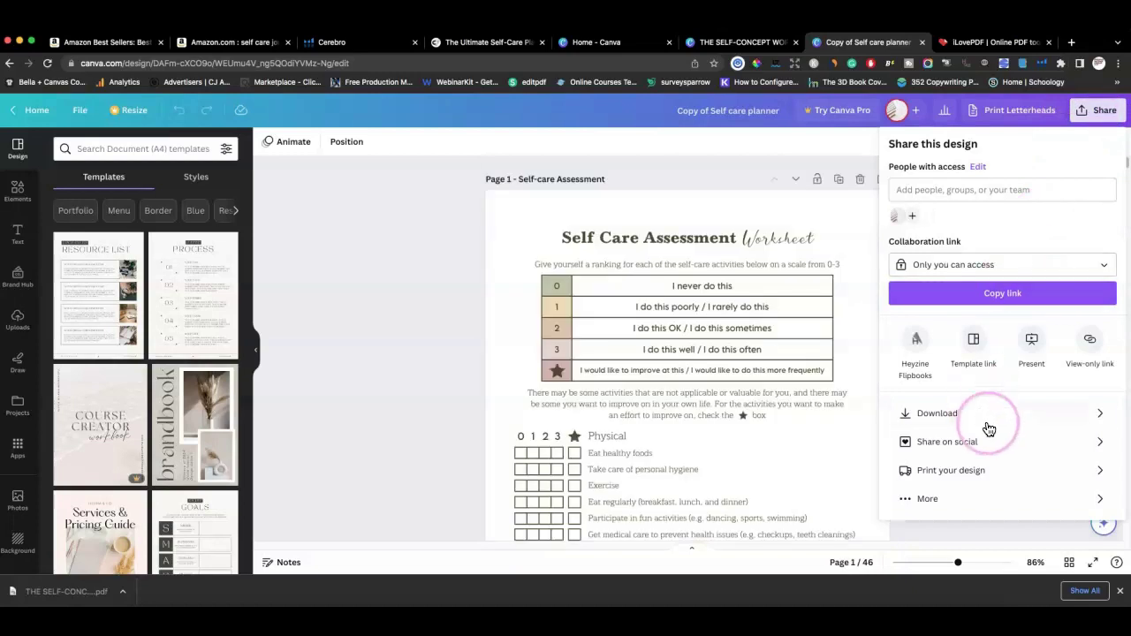
{"action": "left_click", "coordinate": [995, 413]}
{"action": "left_click", "coordinate": [1103, 191]}
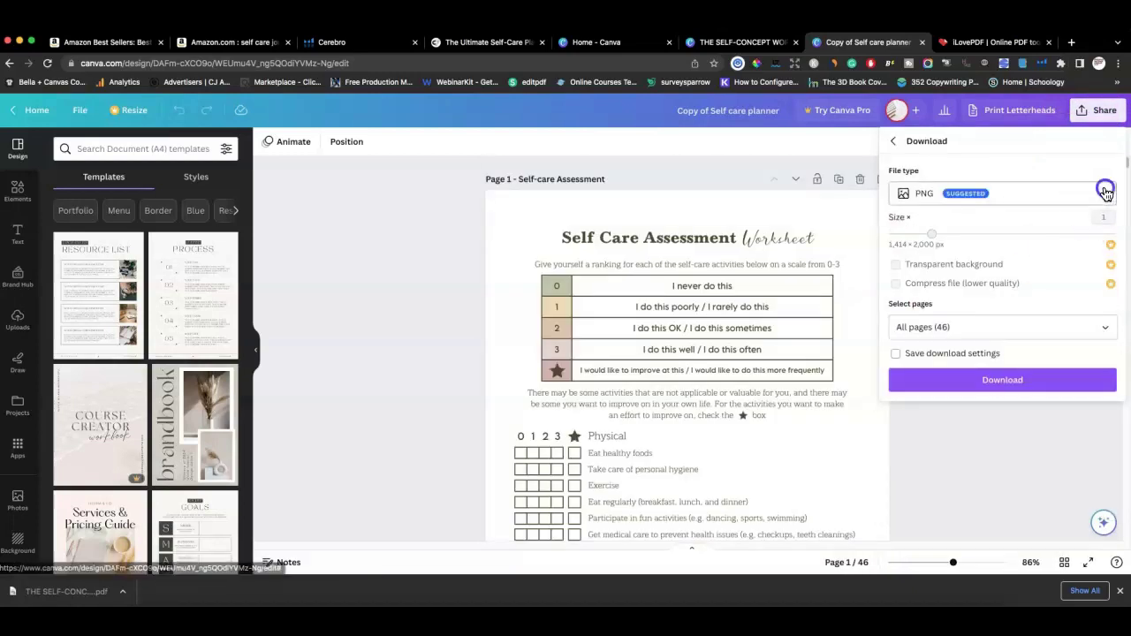
{"action": "left_click", "coordinate": [999, 334]}
Step: Clear the all-pages selection for the planner download and select only pages 1 to 4
{"action": "left_click", "coordinate": [1103, 296]}
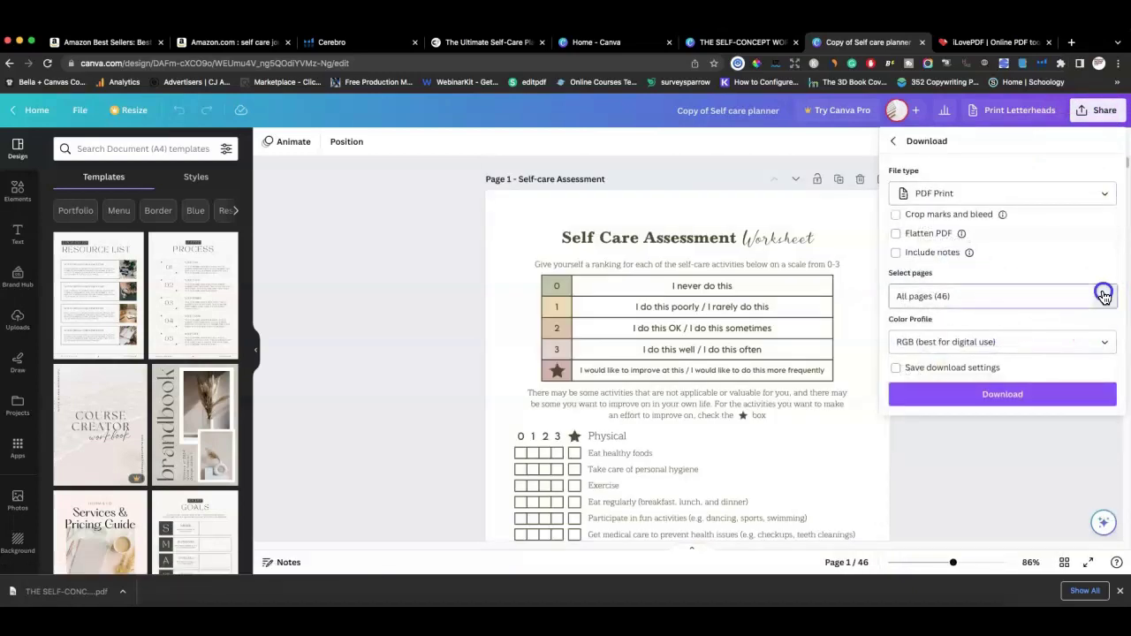
{"action": "left_click", "coordinate": [1095, 333]}
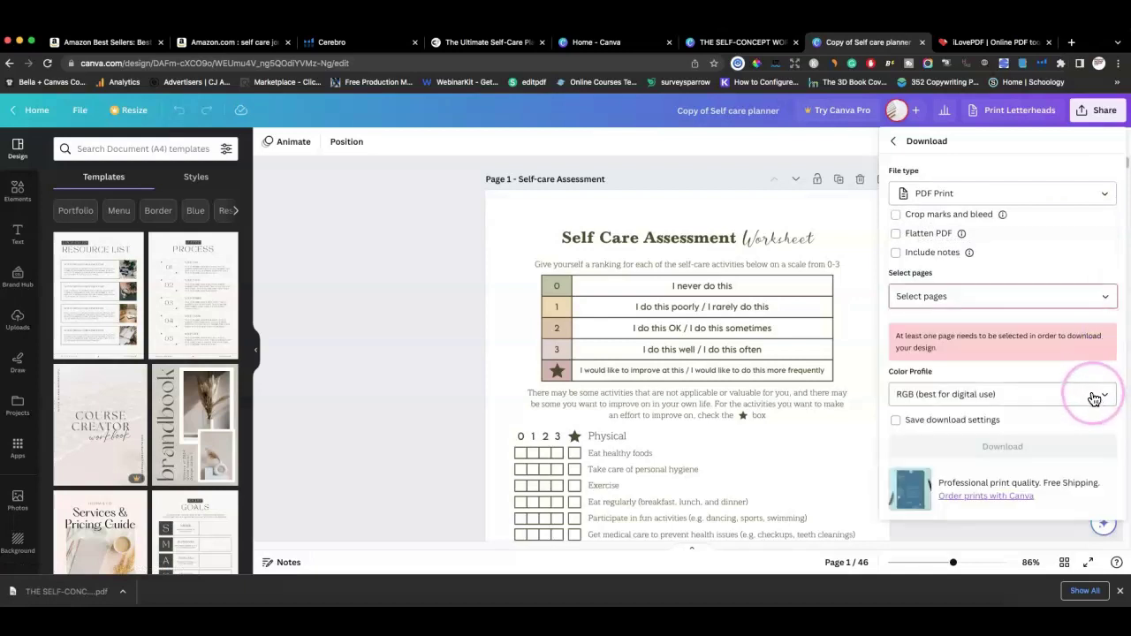
{"action": "left_click", "coordinate": [1105, 297]}
{"action": "left_click", "coordinate": [1095, 391]}
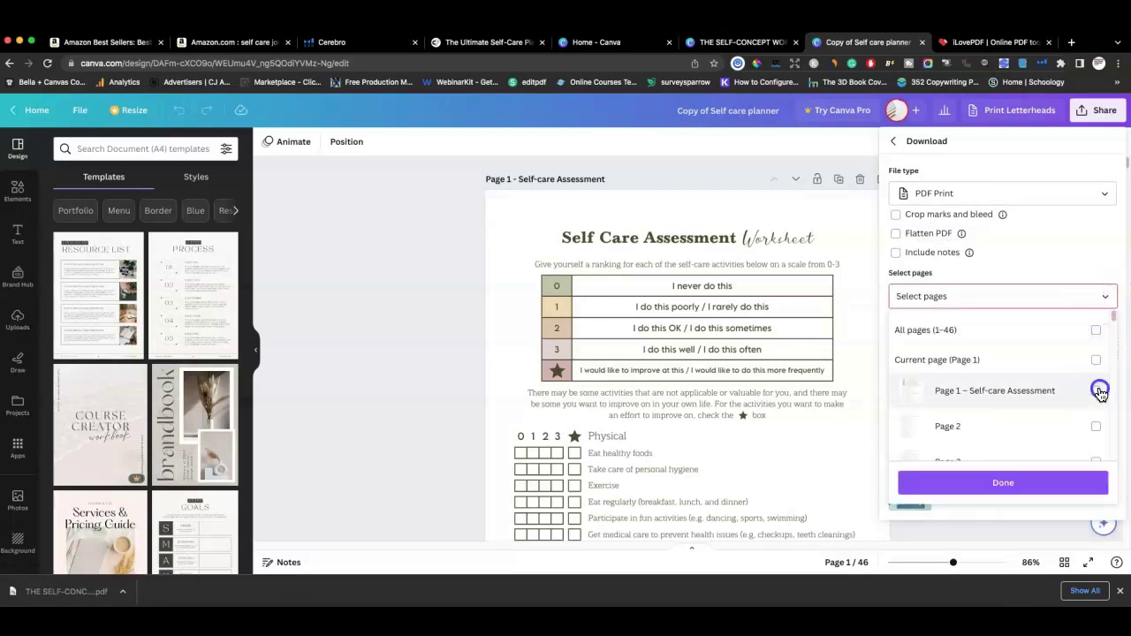
{"action": "left_click", "coordinate": [1096, 426]}
{"action": "scroll", "coordinate": [1060, 406], "scroll_direction": "down", "scroll_amount": 2}
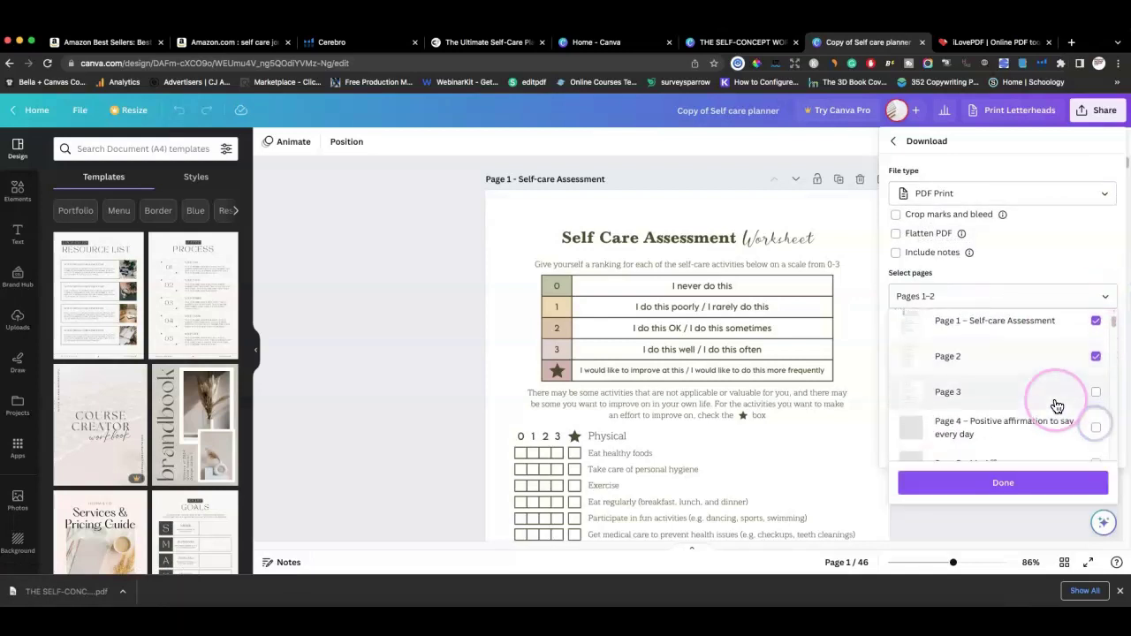
{"action": "left_click", "coordinate": [1097, 395]}
{"action": "left_click", "coordinate": [1095, 421]}
{"action": "scroll", "coordinate": [1060, 385], "scroll_direction": "down", "scroll_amount": 3}
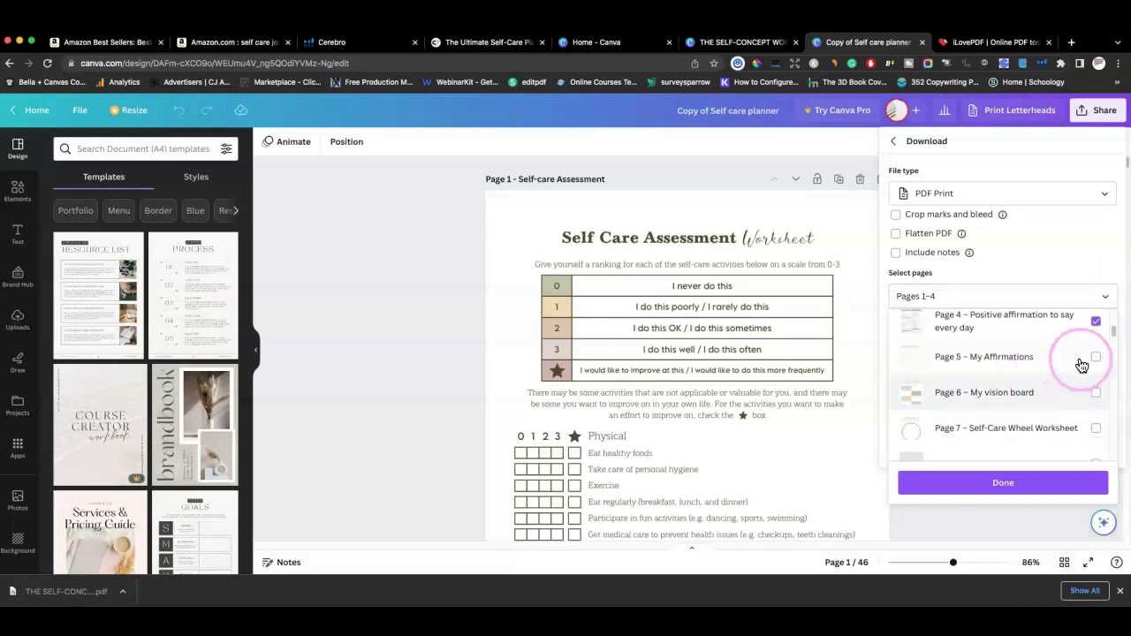
Step: Add pages 5 to 10 to the planner's download selection and download the PDF
{"action": "left_click", "coordinate": [1095, 356]}
{"action": "left_click", "coordinate": [1096, 391]}
{"action": "left_click", "coordinate": [1096, 427]}
{"action": "scroll", "coordinate": [1073, 394], "scroll_direction": "down", "scroll_amount": 3}
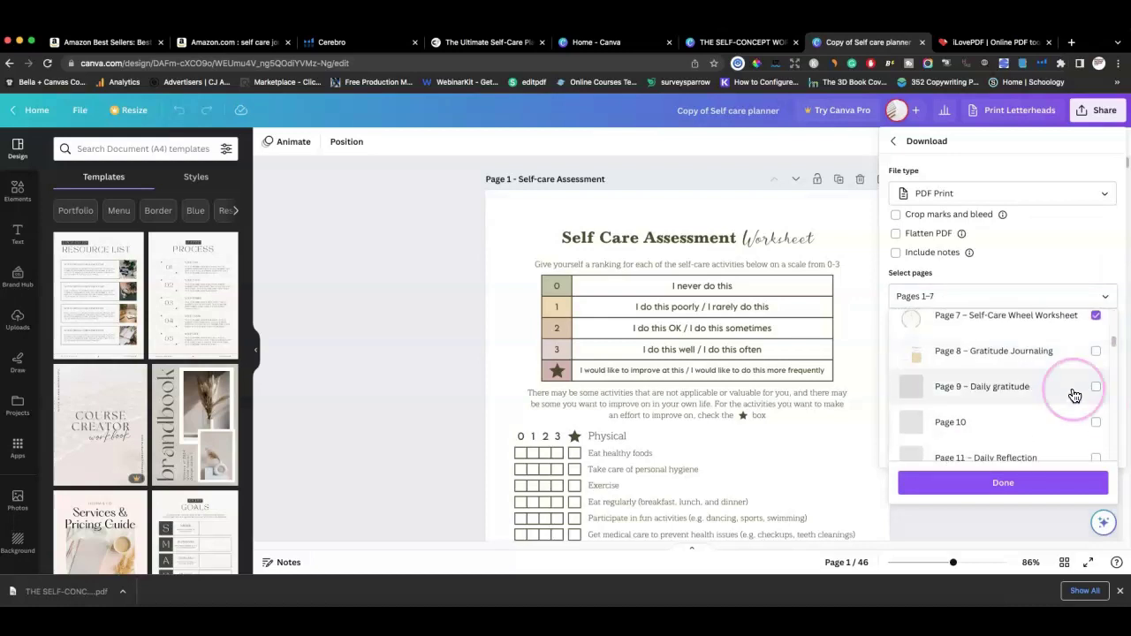
{"action": "left_click", "coordinate": [1096, 354]}
{"action": "left_click", "coordinate": [1096, 386]}
{"action": "left_click", "coordinate": [1095, 421]}
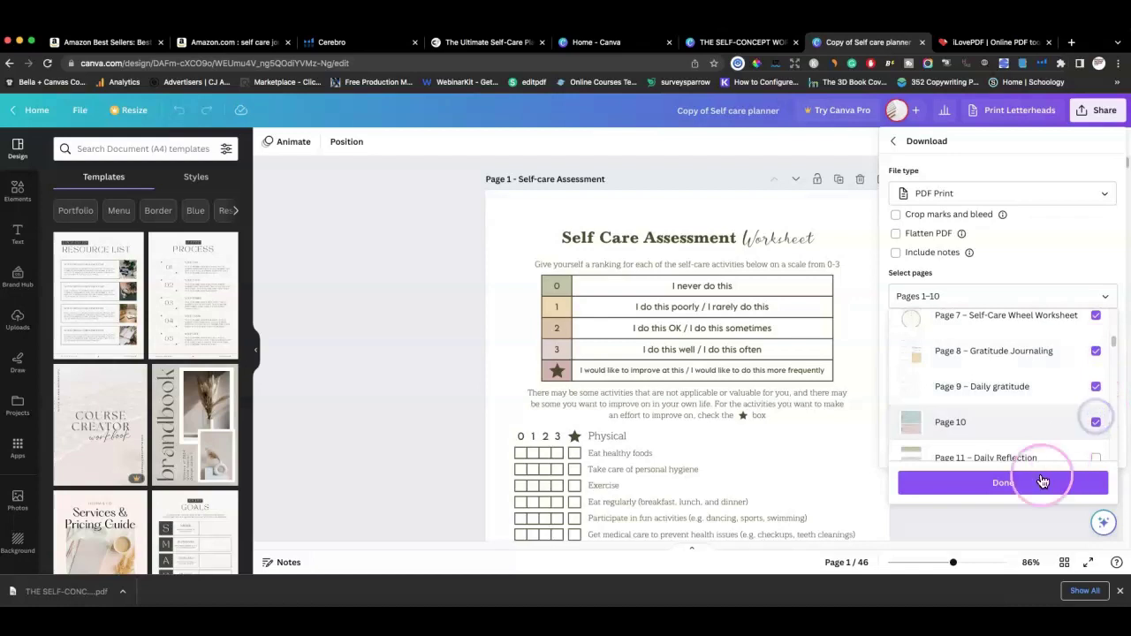
{"action": "left_click", "coordinate": [1035, 481]}
{"action": "left_click", "coordinate": [1017, 409]}
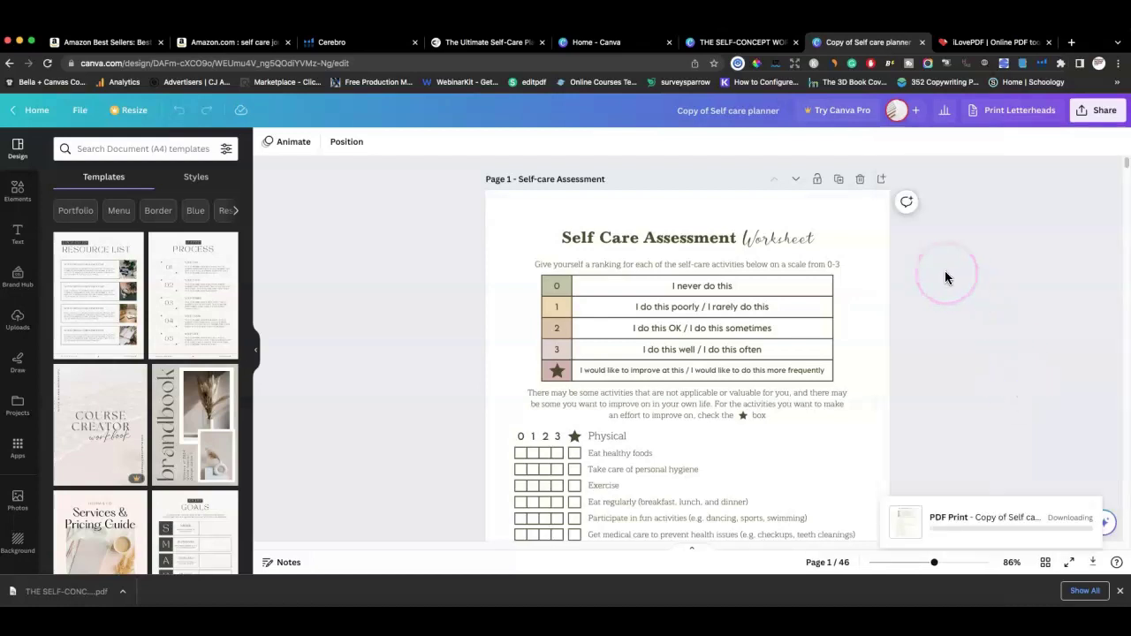
Step: Switch to the iLovePDF site and open its Organize PDF tool
{"action": "left_click", "coordinate": [970, 38]}
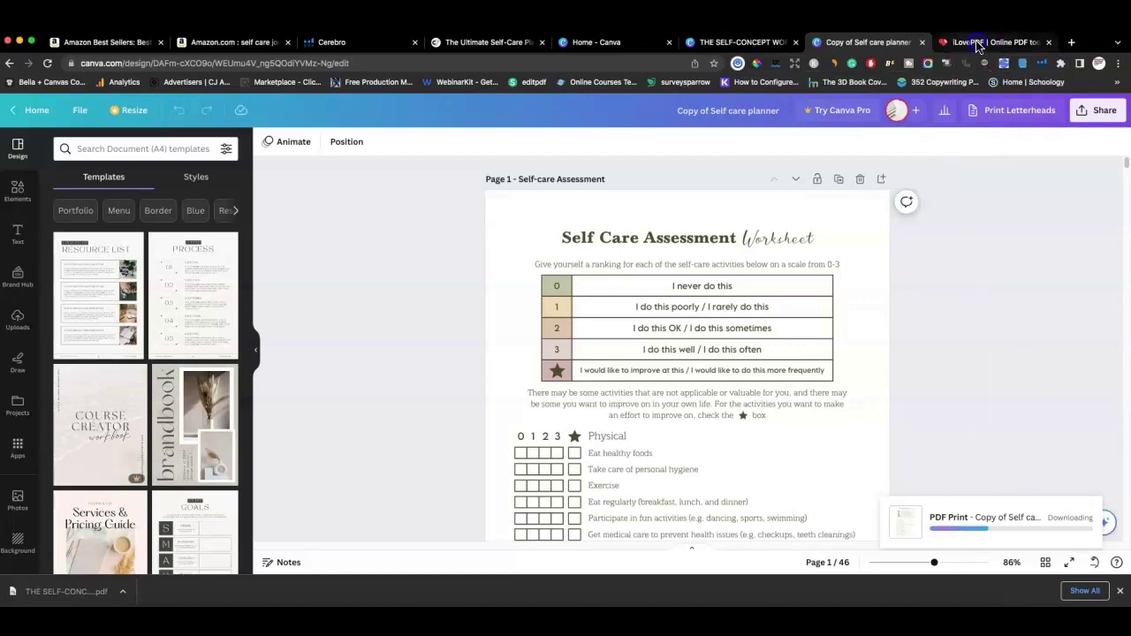
{"action": "scroll", "coordinate": [619, 301], "scroll_direction": "down", "scroll_amount": 2}
{"action": "scroll", "coordinate": [652, 318], "scroll_direction": "down", "scroll_amount": 10}
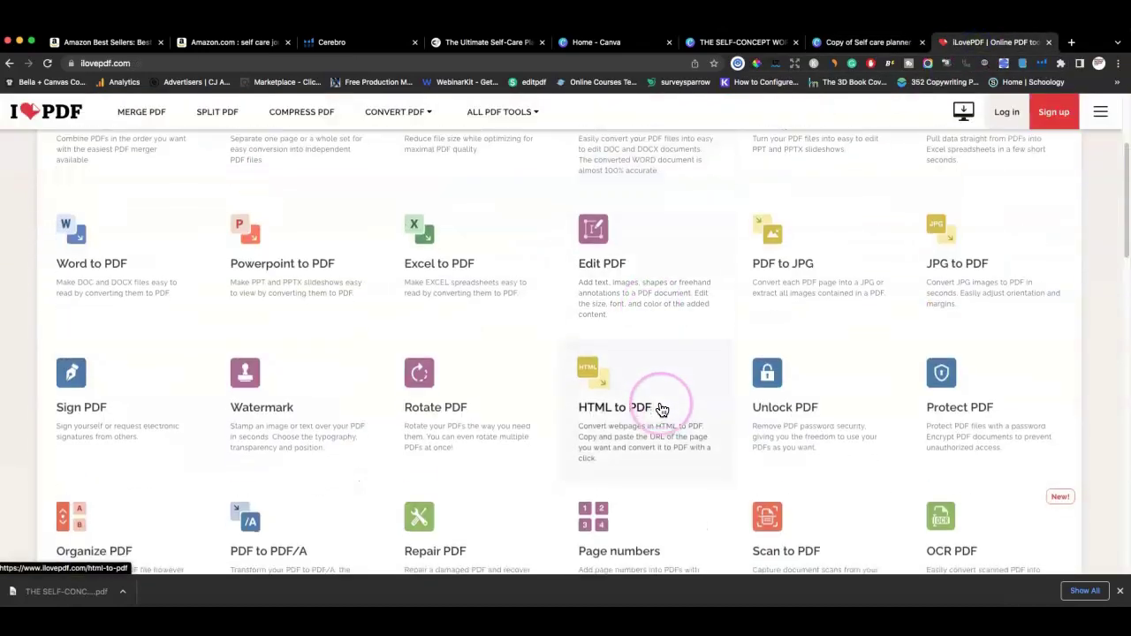
{"action": "scroll", "coordinate": [664, 404], "scroll_direction": "up", "scroll_amount": 3}
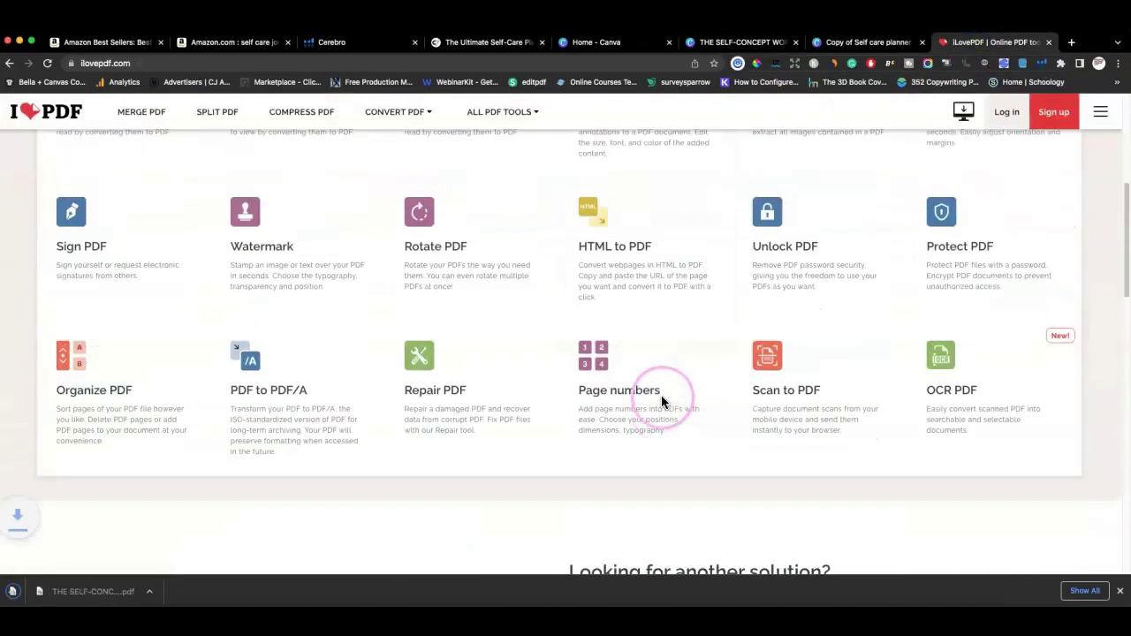
{"action": "left_click", "coordinate": [81, 368]}
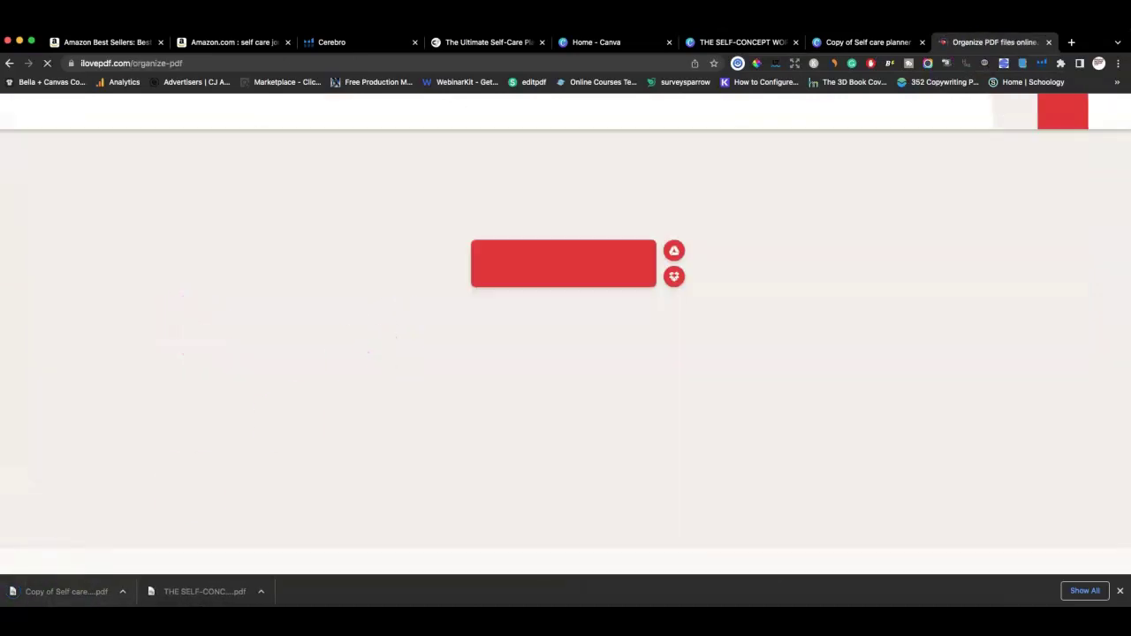
Step: Load the downloaded "Copy of Self care planner" PDF and "THE SELF-CONCEPT WORKBOOK" PDF into the organizer
{"action": "left_click", "coordinate": [74, 598]}
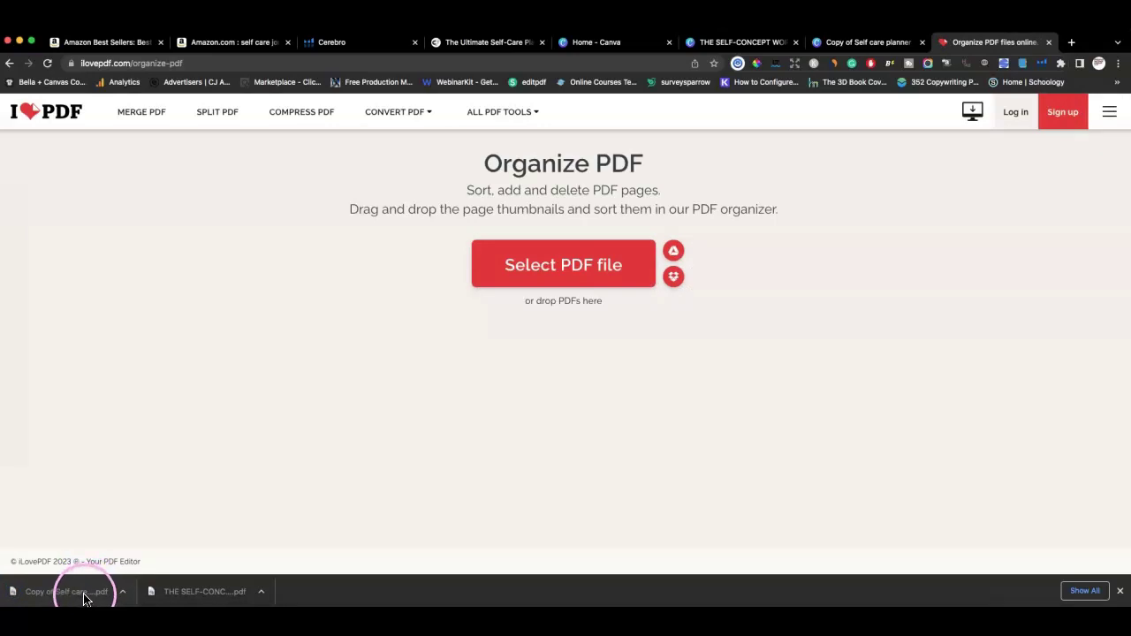
{"action": "left_click_drag", "start_coordinate": [83, 599], "coordinate": [545, 238]}
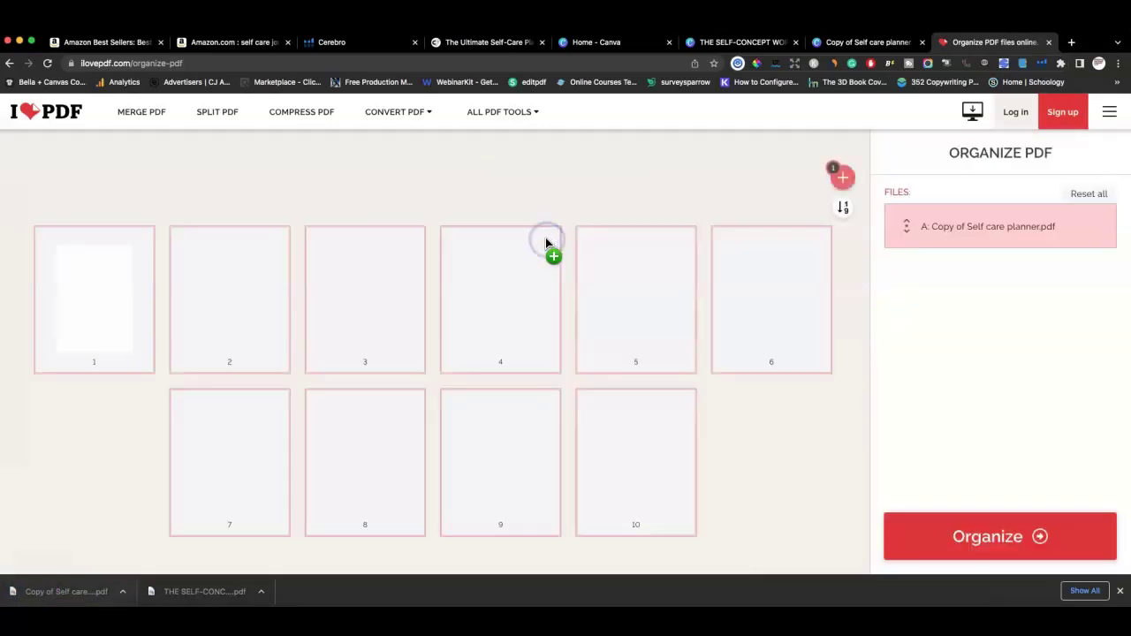
{"action": "left_click_drag", "start_coordinate": [152, 592], "coordinate": [692, 448]}
{"action": "left_click_drag", "start_coordinate": [769, 420], "coordinate": [770, 422]}
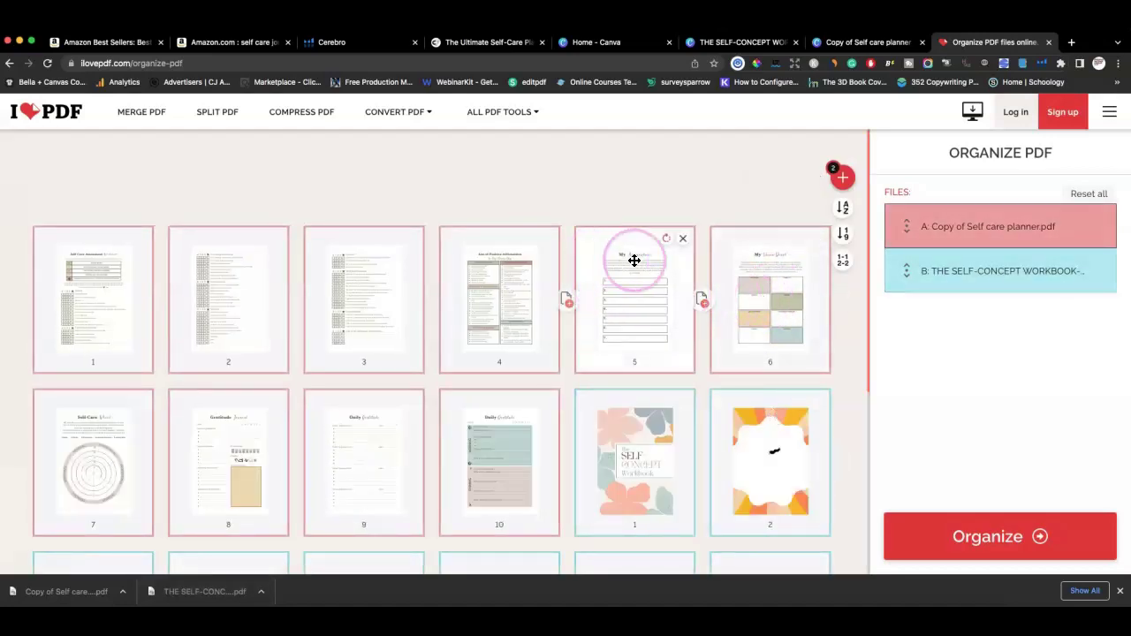
Step: Move the workbook's cover and its page 2 to the front, ahead of the self care planner pages
{"action": "scroll", "coordinate": [706, 362], "scroll_direction": "down", "scroll_amount": 2}
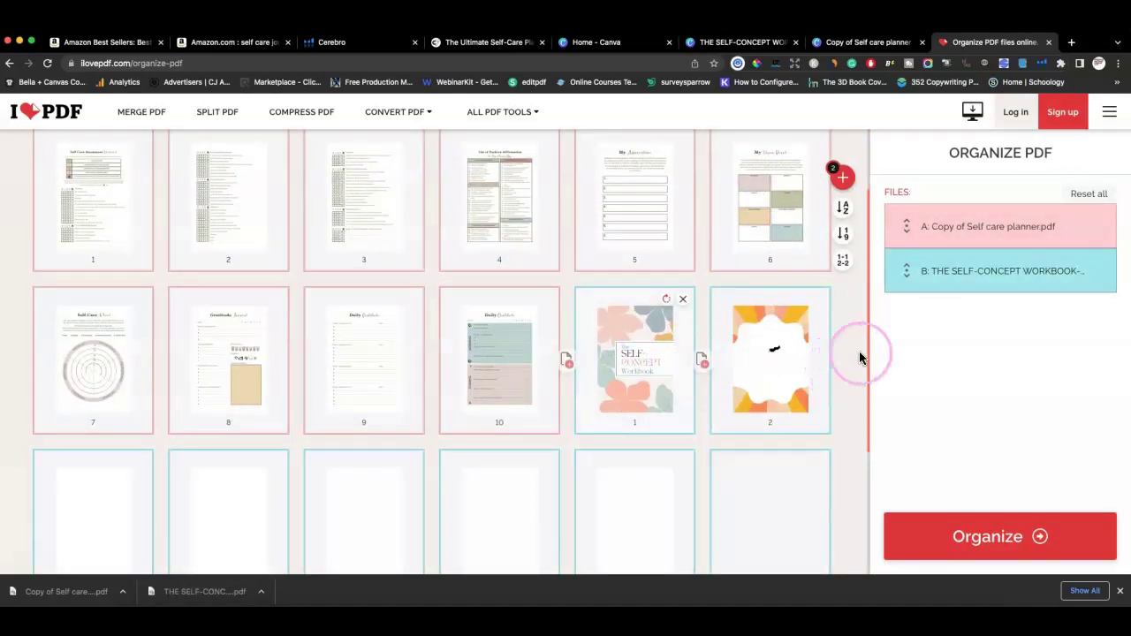
{"action": "left_click_drag", "start_coordinate": [820, 352], "coordinate": [104, 175]}
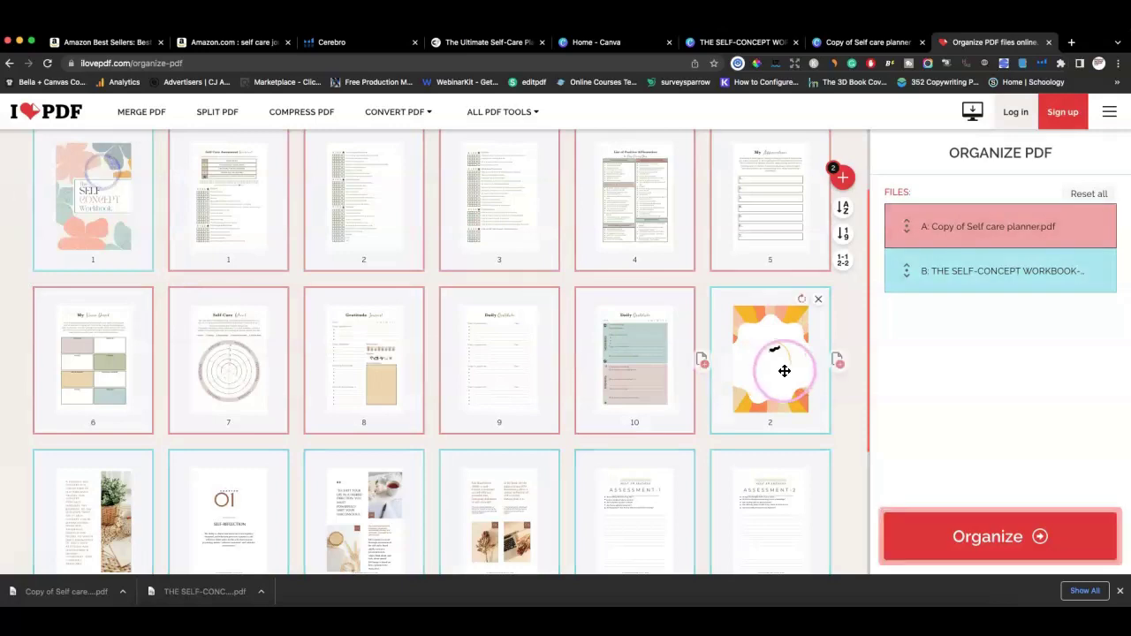
{"action": "left_click_drag", "start_coordinate": [783, 374], "coordinate": [287, 224]}
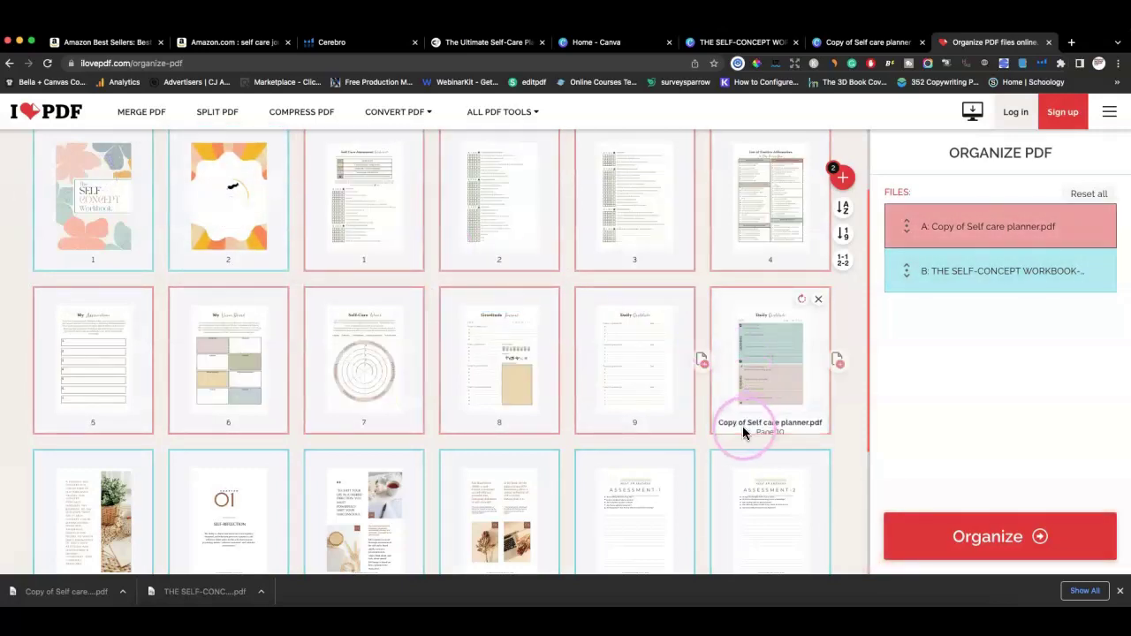
Step: Move the workbook's Assessment 1 and Assessment 2 pages directly behind its page 2, before the planner pages
{"action": "scroll", "coordinate": [742, 429], "scroll_direction": "down", "scroll_amount": 3}
{"action": "scroll", "coordinate": [743, 426], "scroll_direction": "down", "scroll_amount": 2}
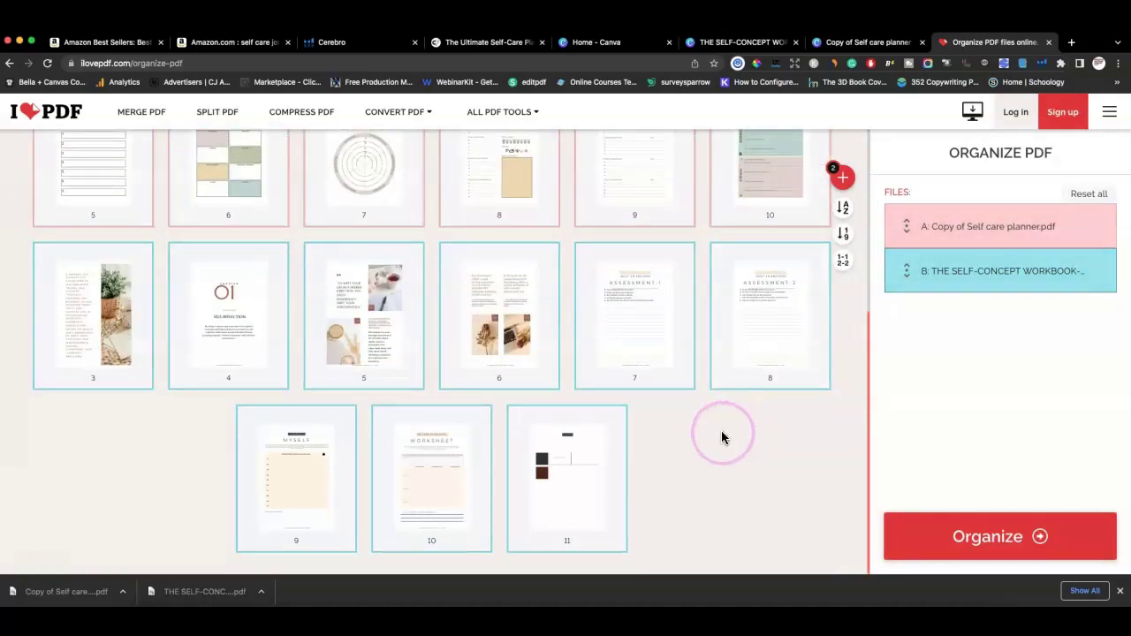
{"action": "scroll", "coordinate": [747, 433], "scroll_direction": "up", "scroll_amount": 3}
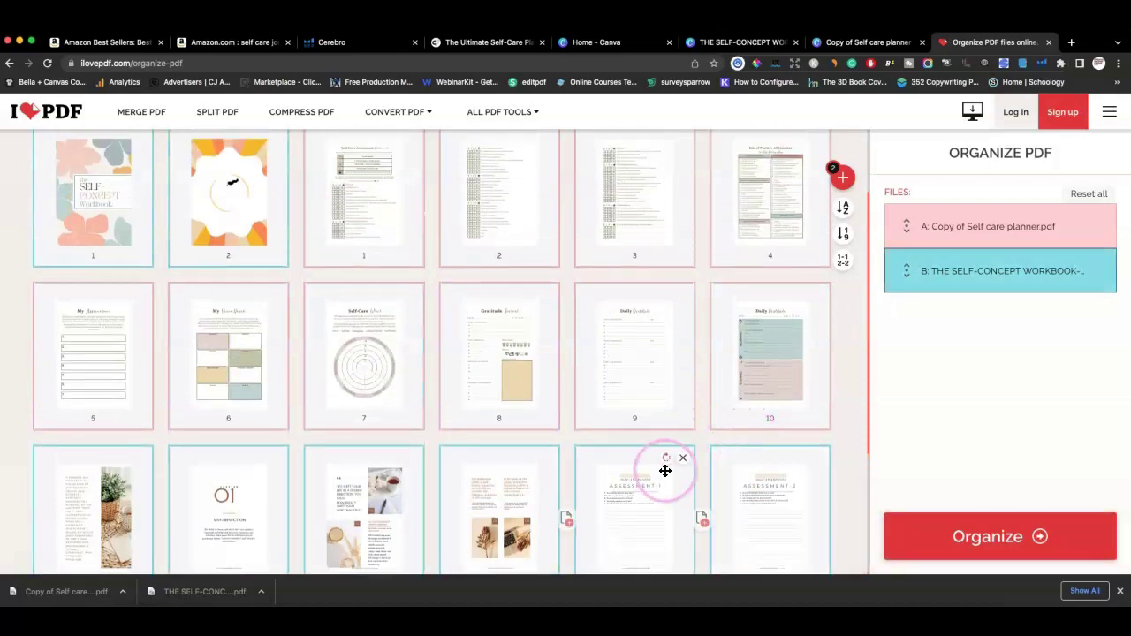
{"action": "left_click_drag", "start_coordinate": [663, 469], "coordinate": [347, 174]}
{"action": "left_click_drag", "start_coordinate": [788, 508], "coordinate": [534, 188]}
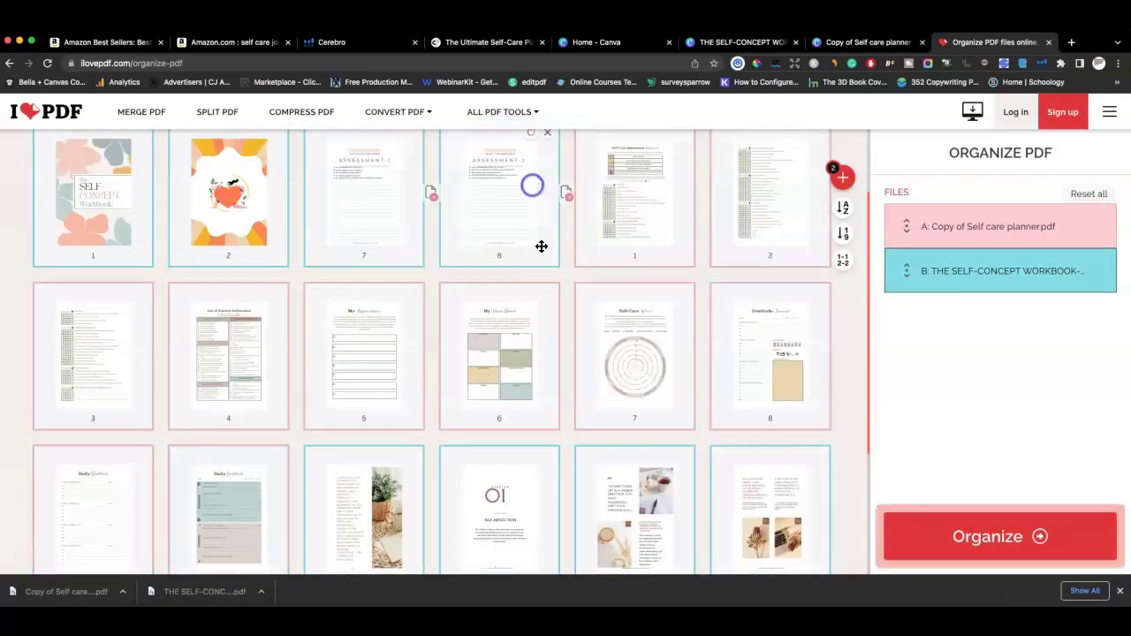
Step: Move the workbook's pages 3, 6, 5 and 4, in that order, directly behind its page 2 and before the Assessment 1 page
{"action": "left_click", "coordinate": [480, 492]}
{"action": "left_click", "coordinate": [597, 478]}
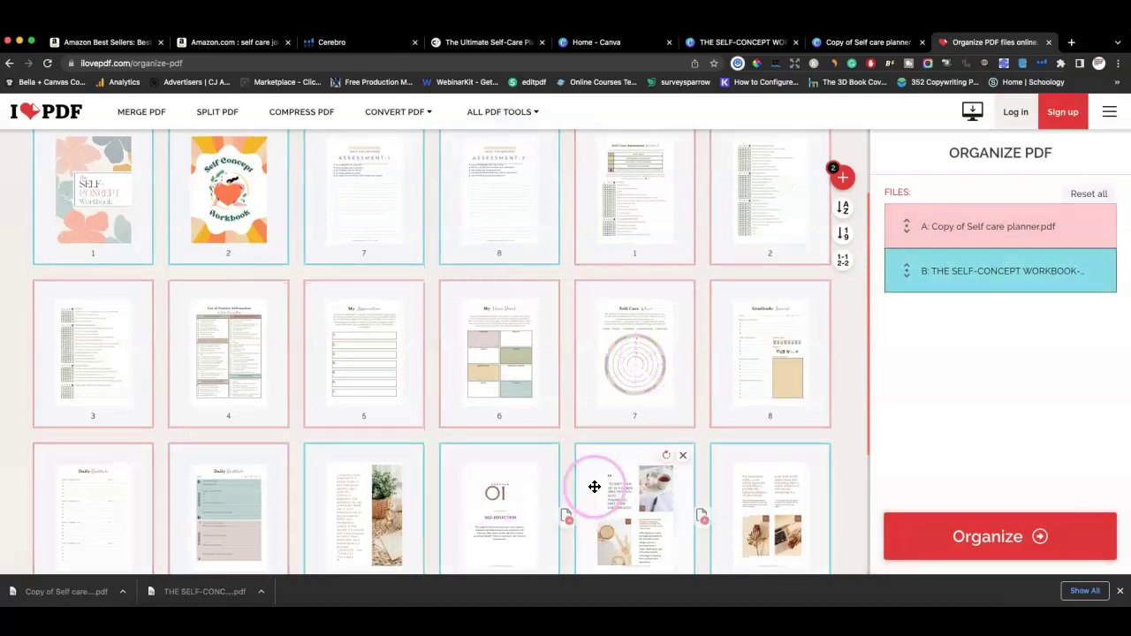
{"action": "scroll", "coordinate": [530, 490], "scroll_direction": "down", "scroll_amount": 1}
{"action": "left_click_drag", "start_coordinate": [371, 517], "coordinate": [354, 228]}
{"action": "left_click_drag", "start_coordinate": [789, 505], "coordinate": [540, 217]}
{"action": "left_click_drag", "start_coordinate": [770, 492], "coordinate": [618, 181]}
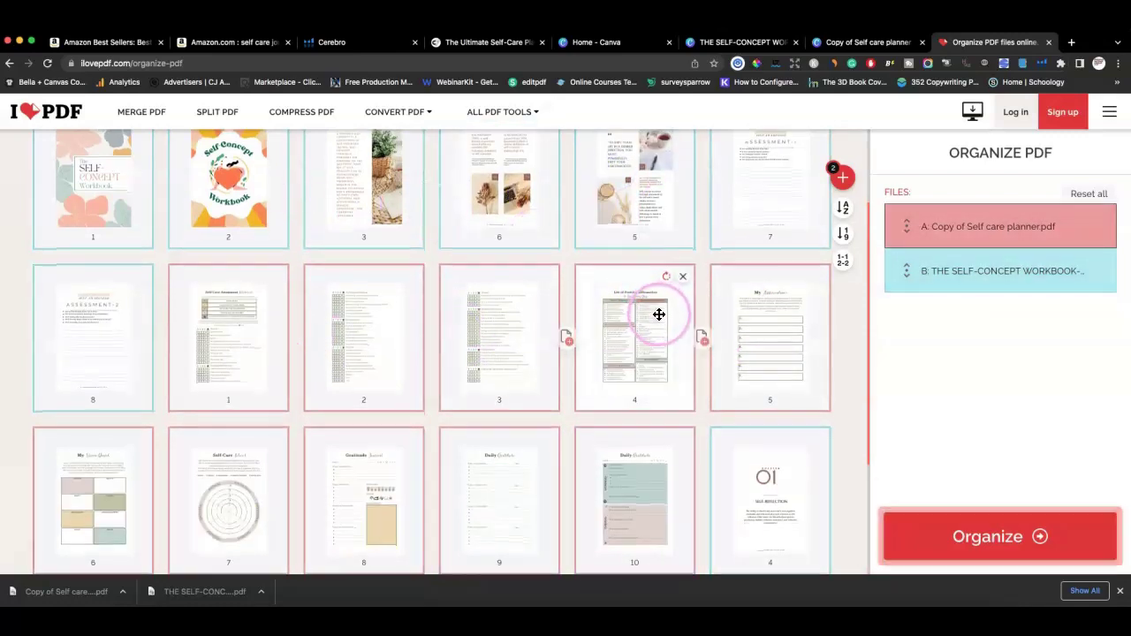
{"action": "left_click_drag", "start_coordinate": [748, 457], "coordinate": [699, 182]}
Step: Review the combined page order of the workbook and planner, from the two cover pages through to the closing worksheets
{"action": "scroll", "coordinate": [486, 321], "scroll_direction": "down", "scroll_amount": 5}
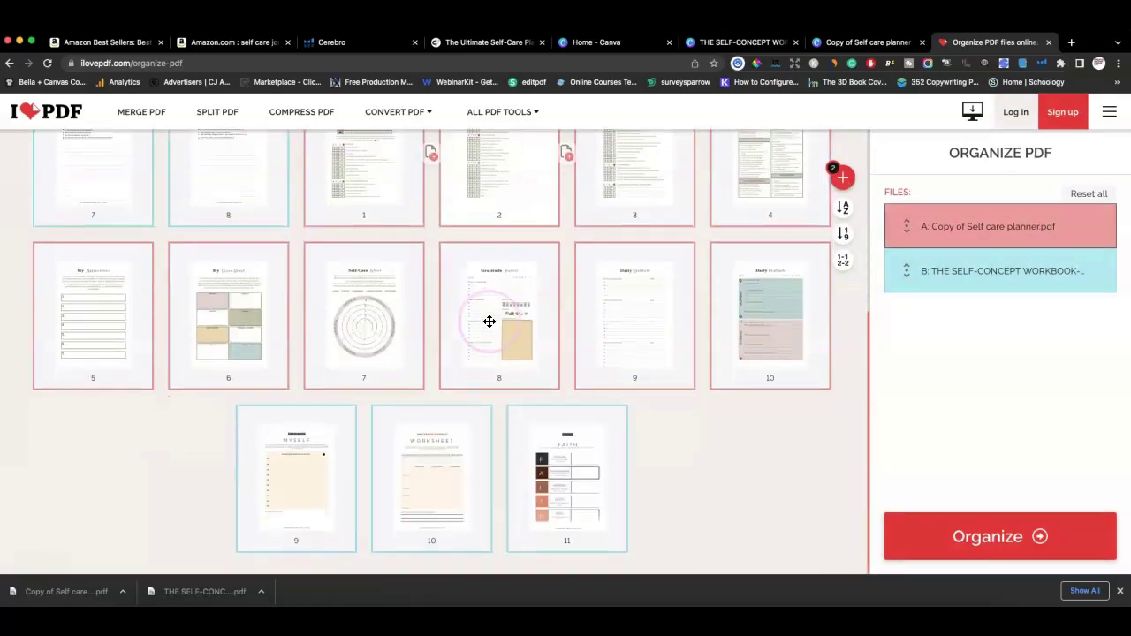
{"action": "scroll", "coordinate": [492, 318], "scroll_direction": "up", "scroll_amount": 7}
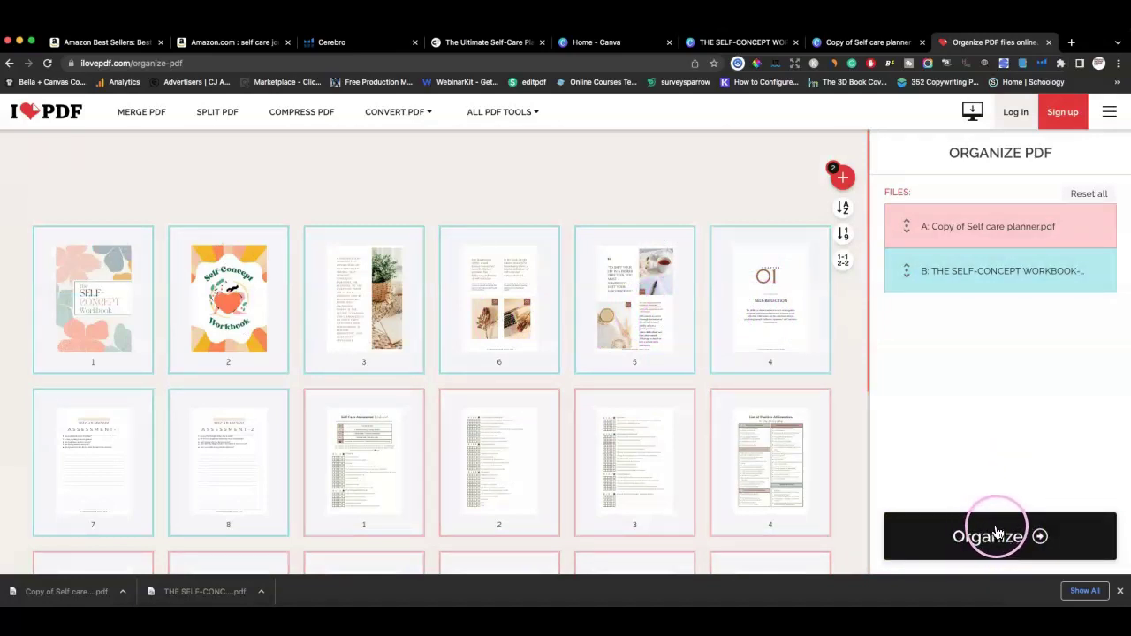
{"action": "scroll", "coordinate": [737, 397], "scroll_direction": "down", "scroll_amount": 2}
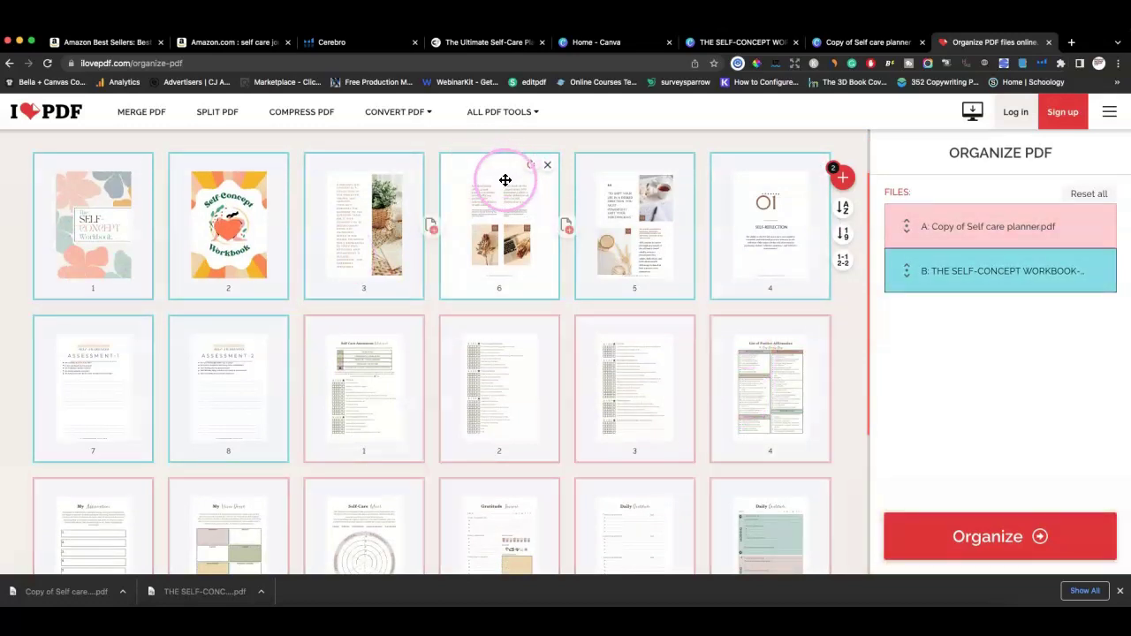
{"action": "scroll", "coordinate": [507, 177], "scroll_direction": "up", "scroll_amount": 2}
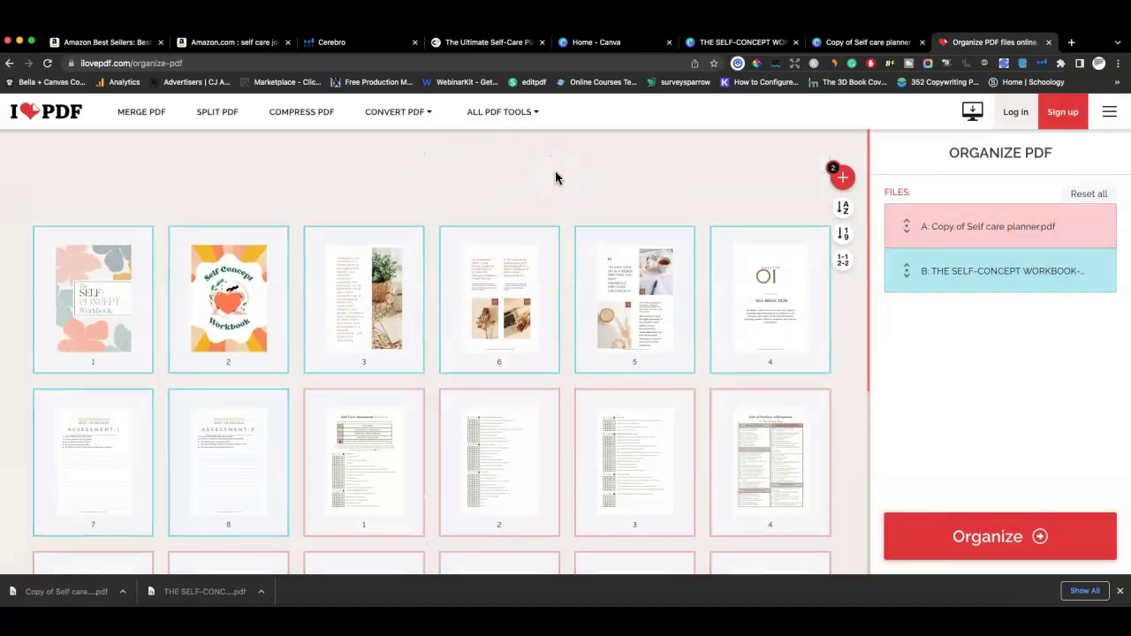
{"action": "left_click_drag", "start_coordinate": [565, 185], "coordinate": [542, 219]}
{"action": "scroll", "coordinate": [652, 200], "scroll_direction": "down", "scroll_amount": 4}
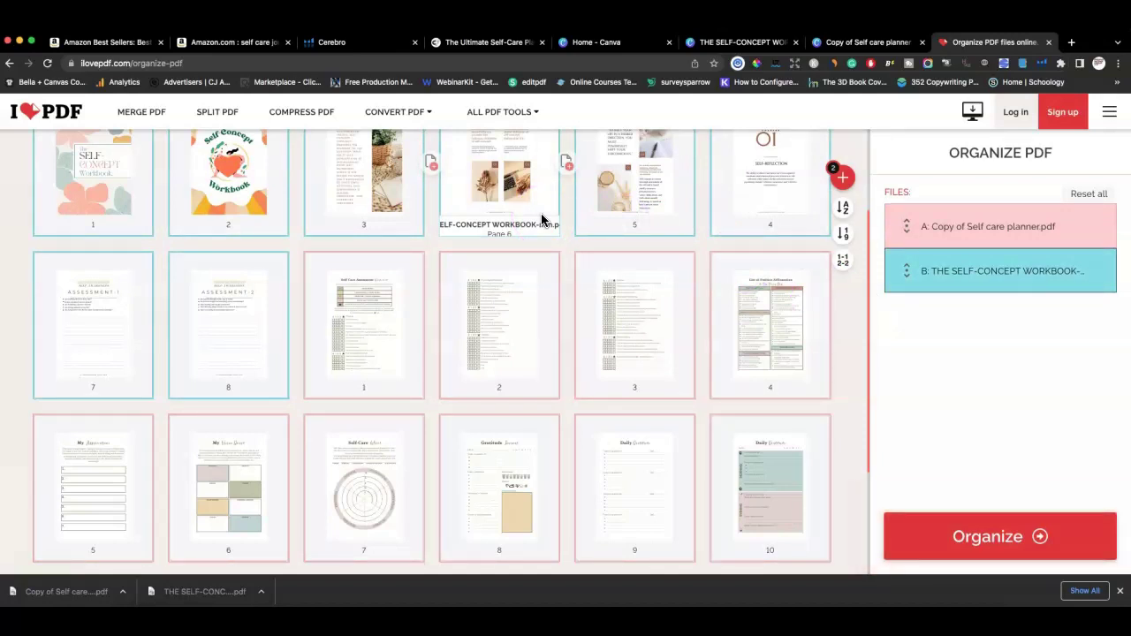
{"action": "left_click_drag", "start_coordinate": [542, 219], "coordinate": [546, 221]}
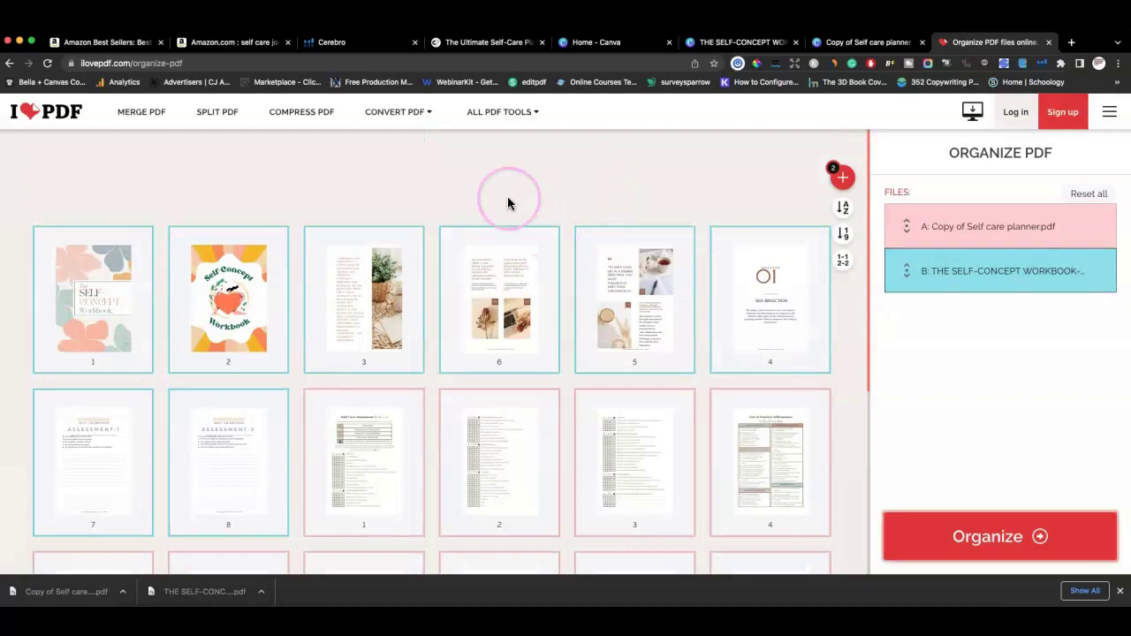
{"action": "left_click", "coordinate": [616, 281]}
{"action": "left_click_drag", "start_coordinate": [616, 281], "coordinate": [603, 354]}
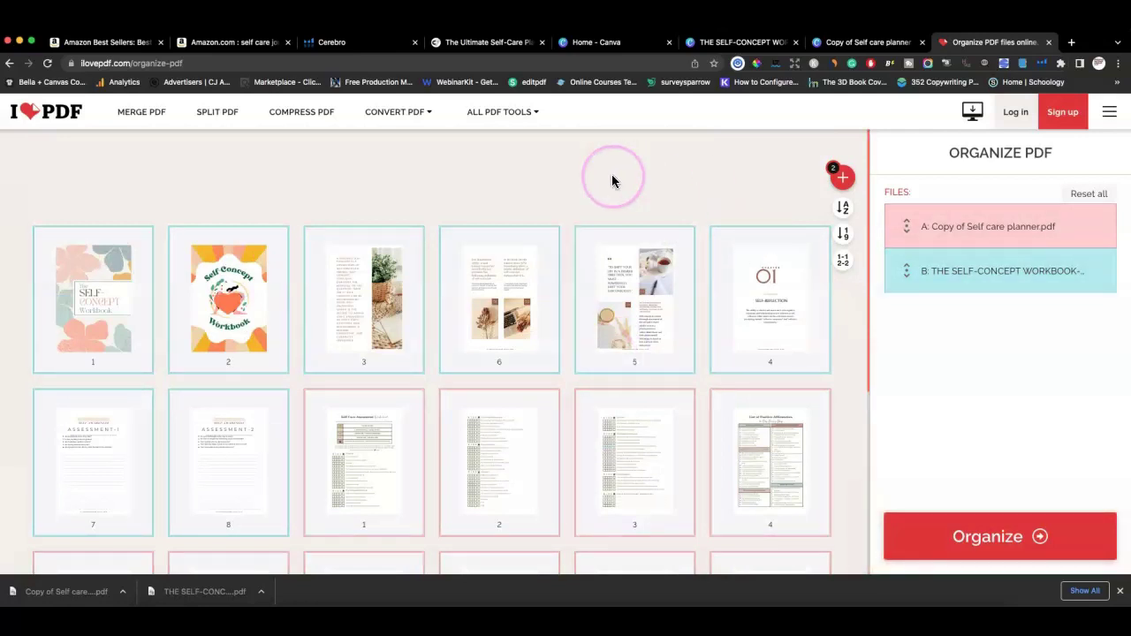
{"action": "mouse_move", "coordinate": [368, 101]}
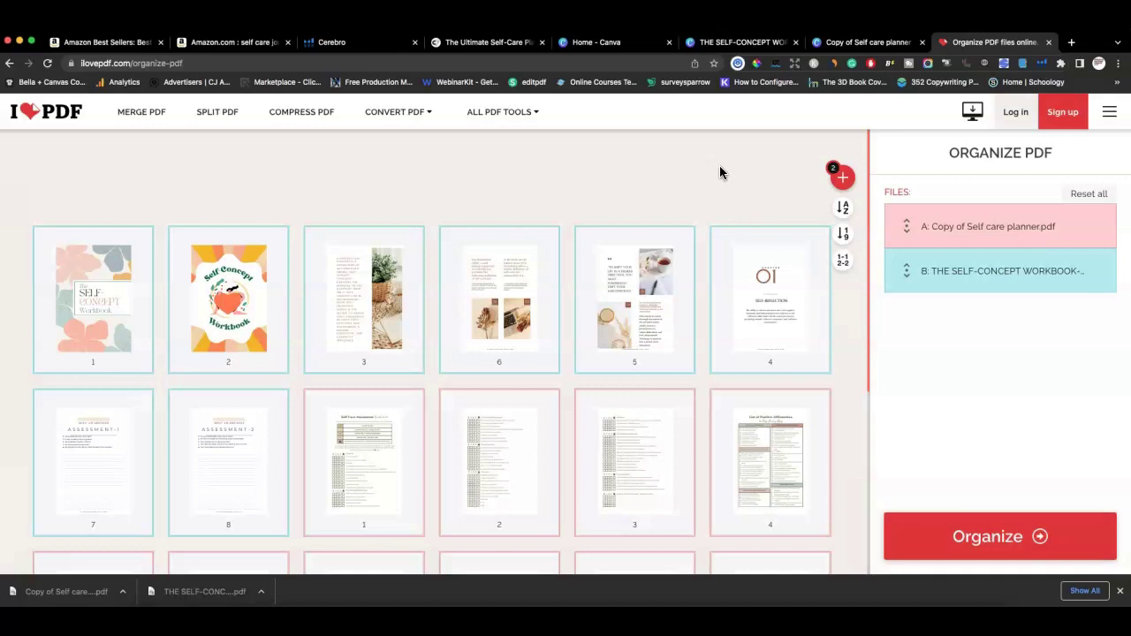
{"action": "left_click", "coordinate": [869, 311]}
{"action": "left_click_drag", "start_coordinate": [869, 301], "coordinate": [864, 391]}
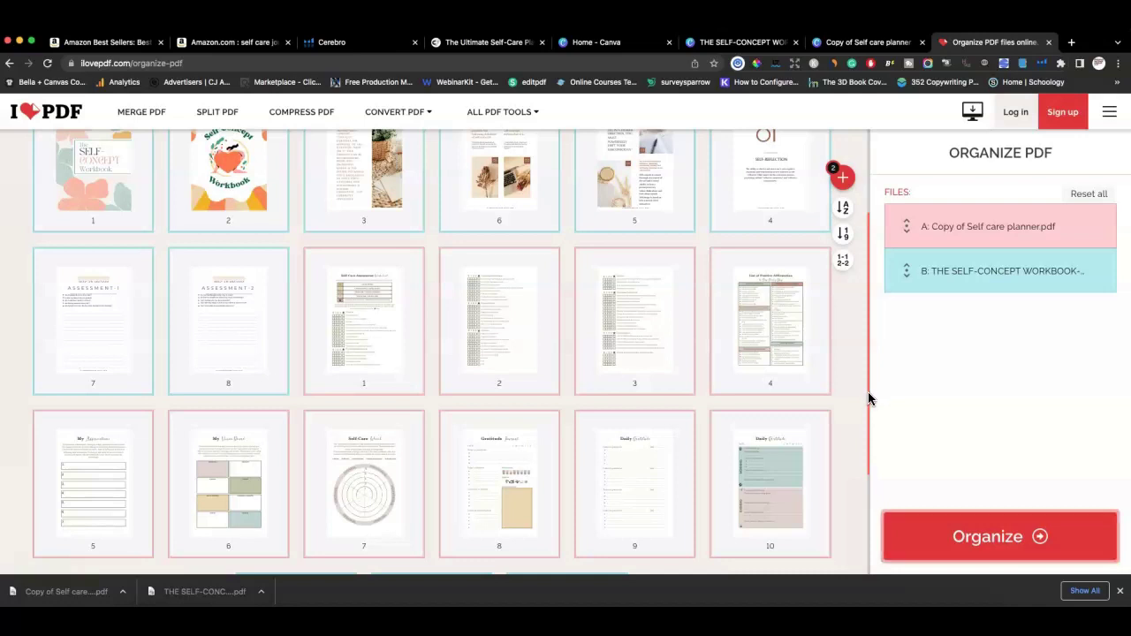
{"action": "left_click", "coordinate": [868, 392]}
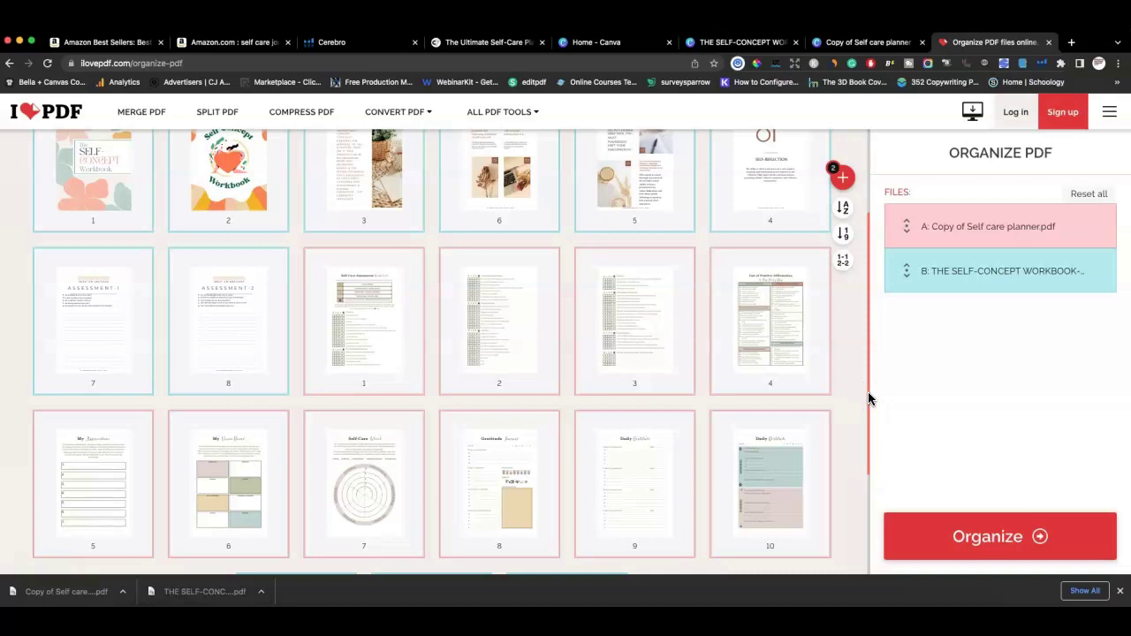
{"action": "left_click", "coordinate": [935, 516]}
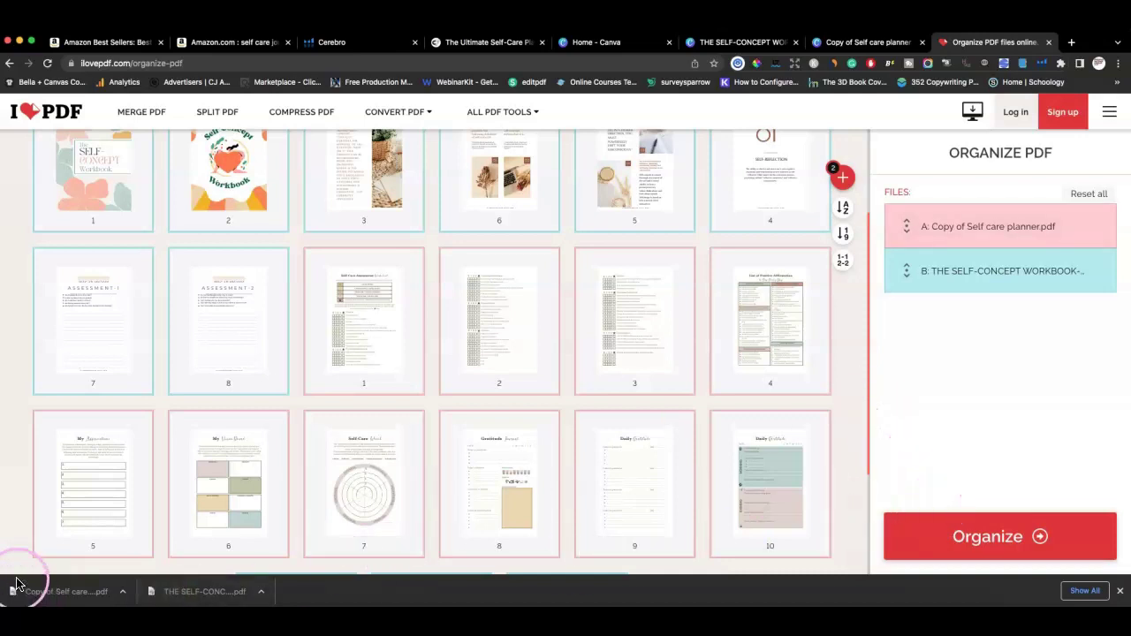